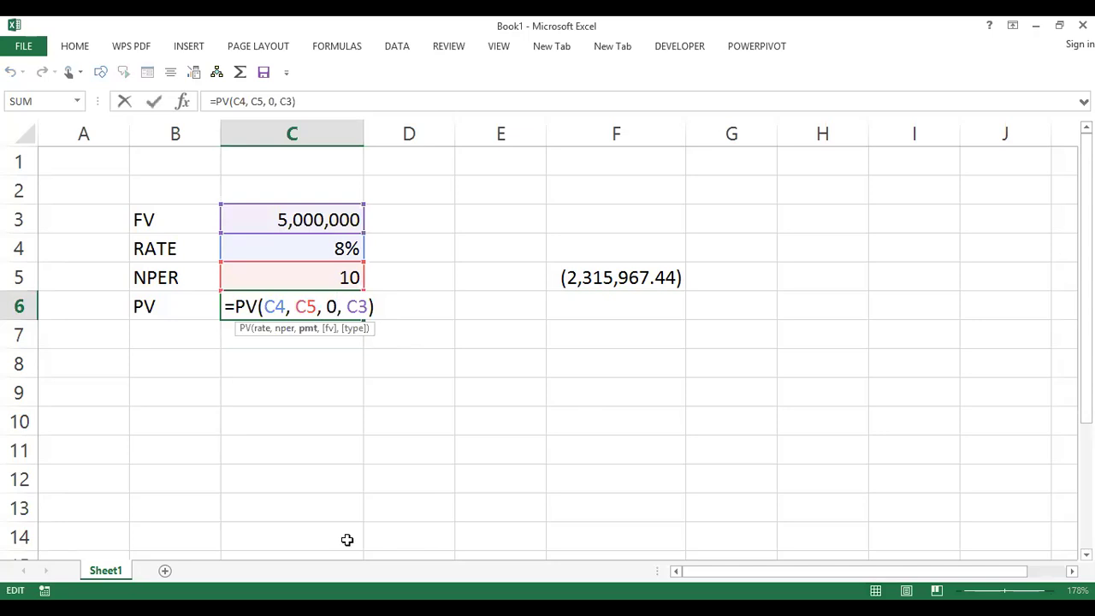
Set the payment argument of the PV formula in cell C6 to 50000.
key("BackSpace")
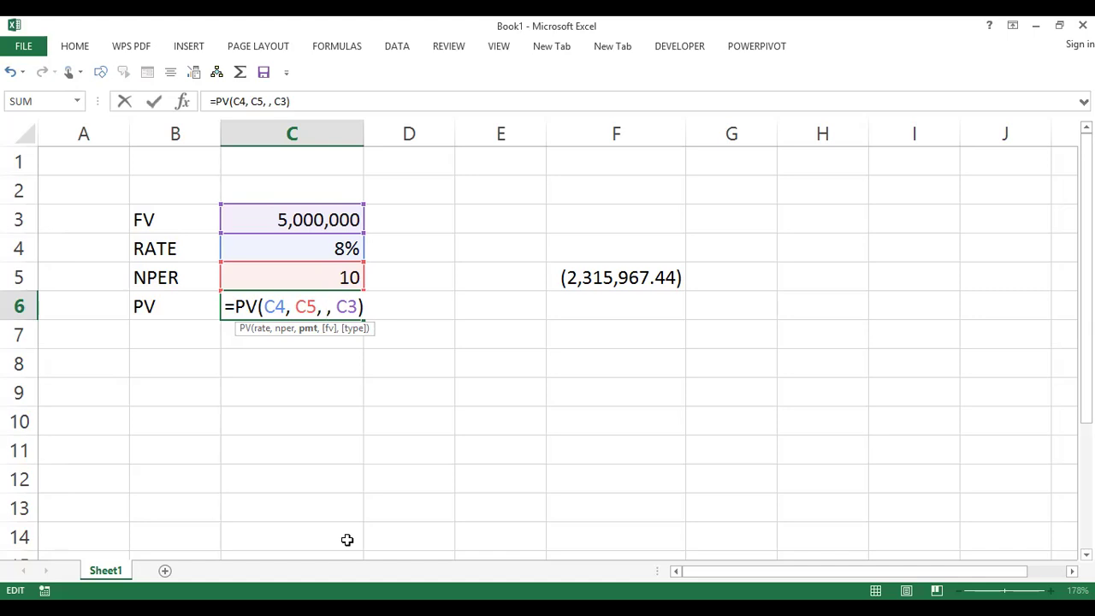
type("50000")
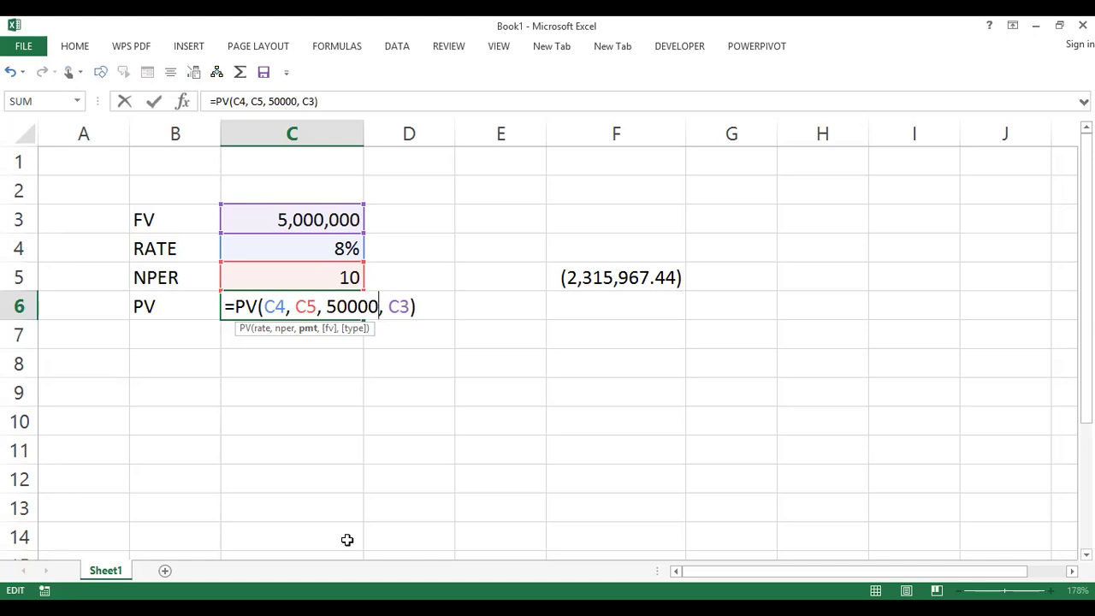
key("Return")
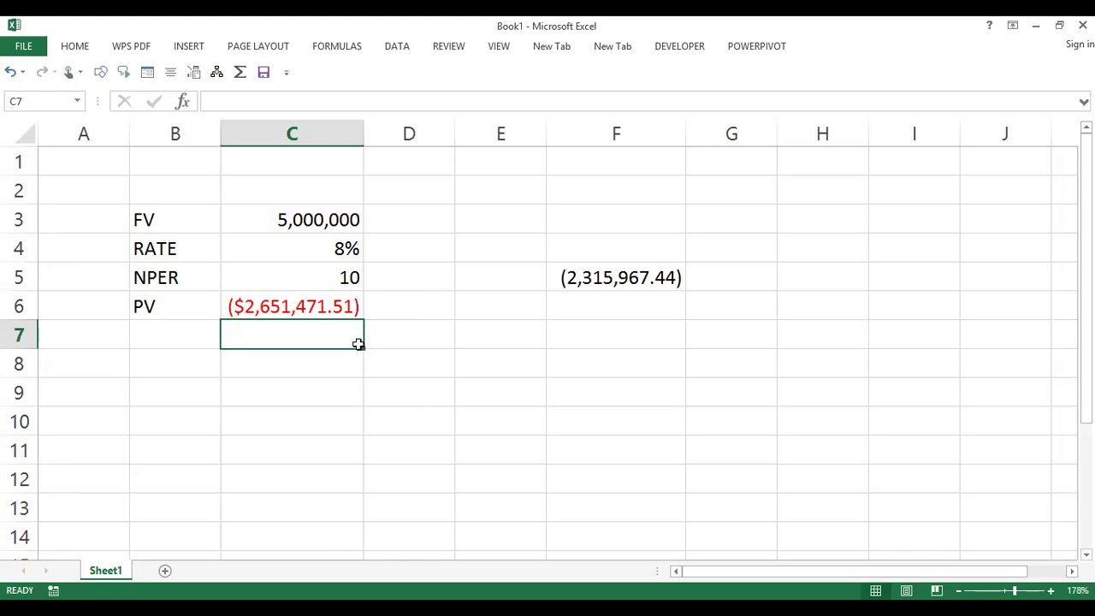
Examine the arguments of the PV formula in cell C6, especially the payment amount.
left_click(300, 309)
double_click(304, 310)
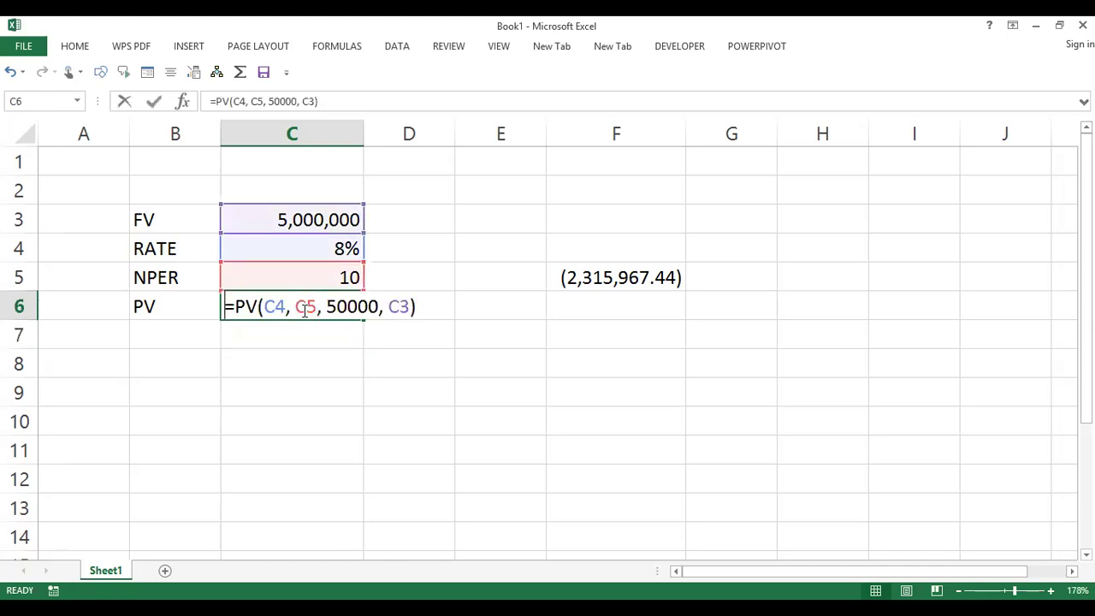
key("Escape")
left_click(296, 400)
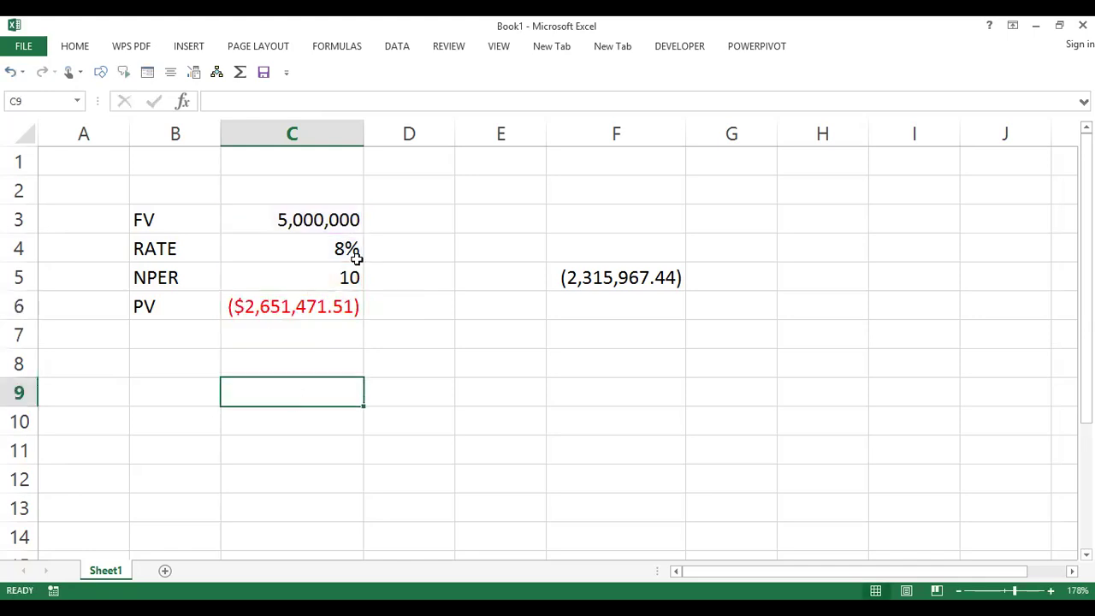
double_click(316, 311)
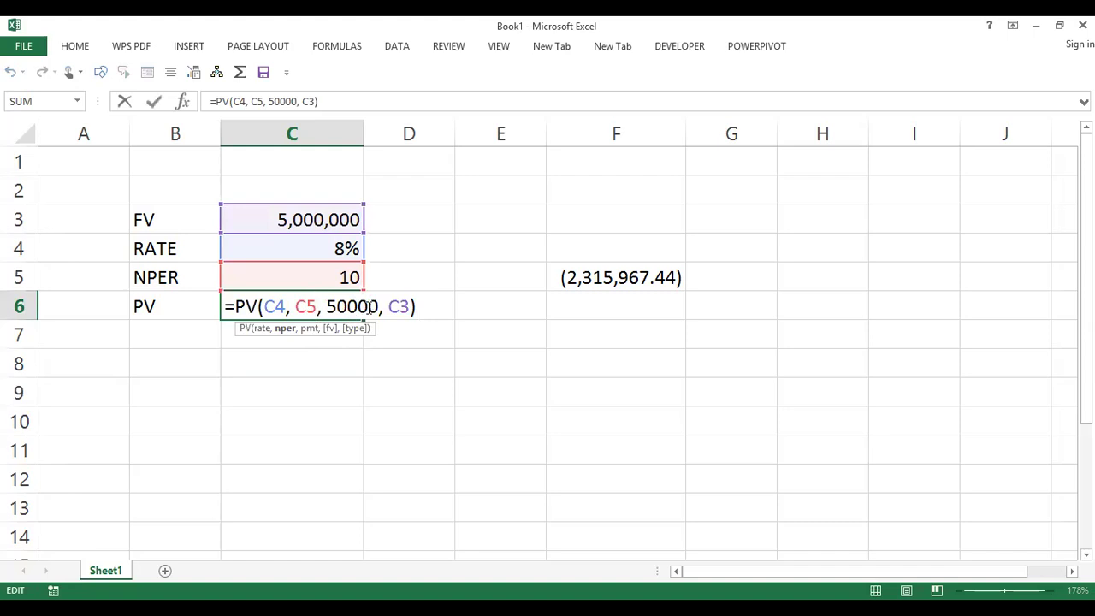
key("ctrl+Return")
left_click(318, 381)
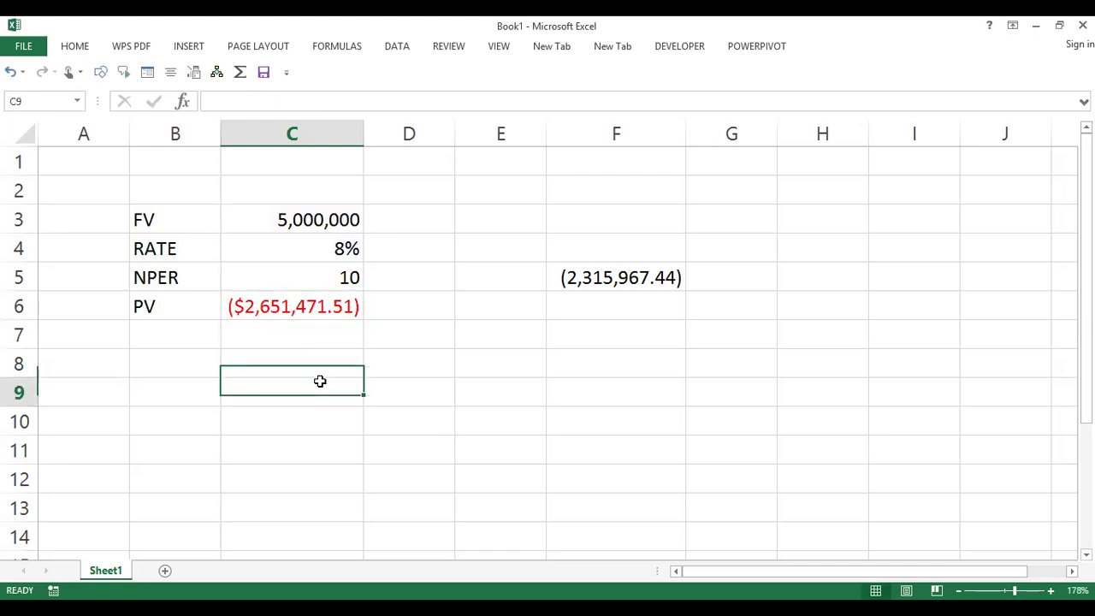
double_click(338, 305)
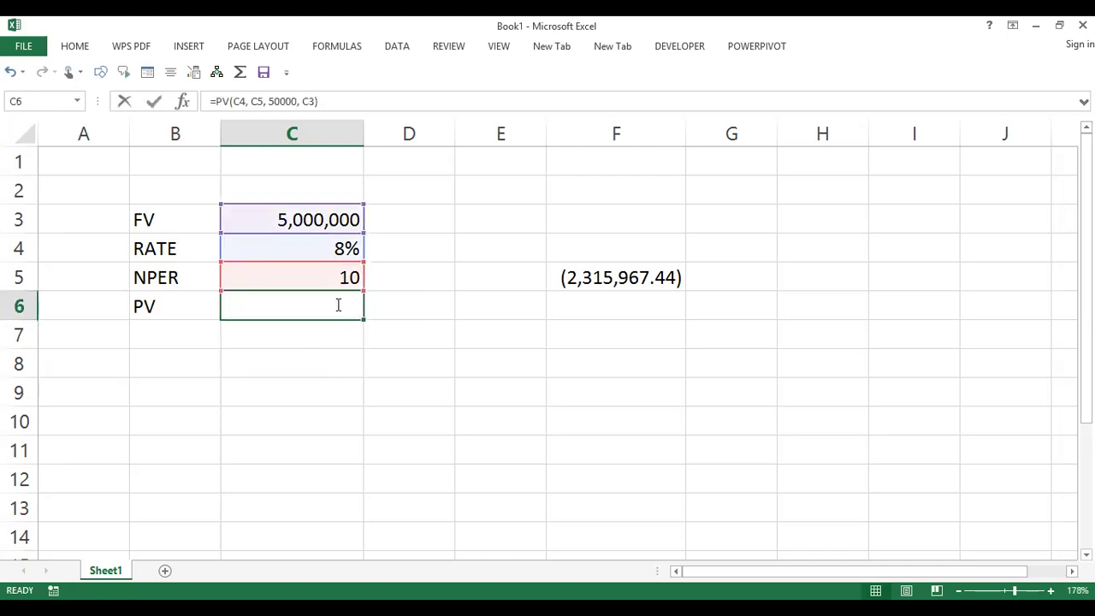
key("ctrl+Return")
left_click(328, 357)
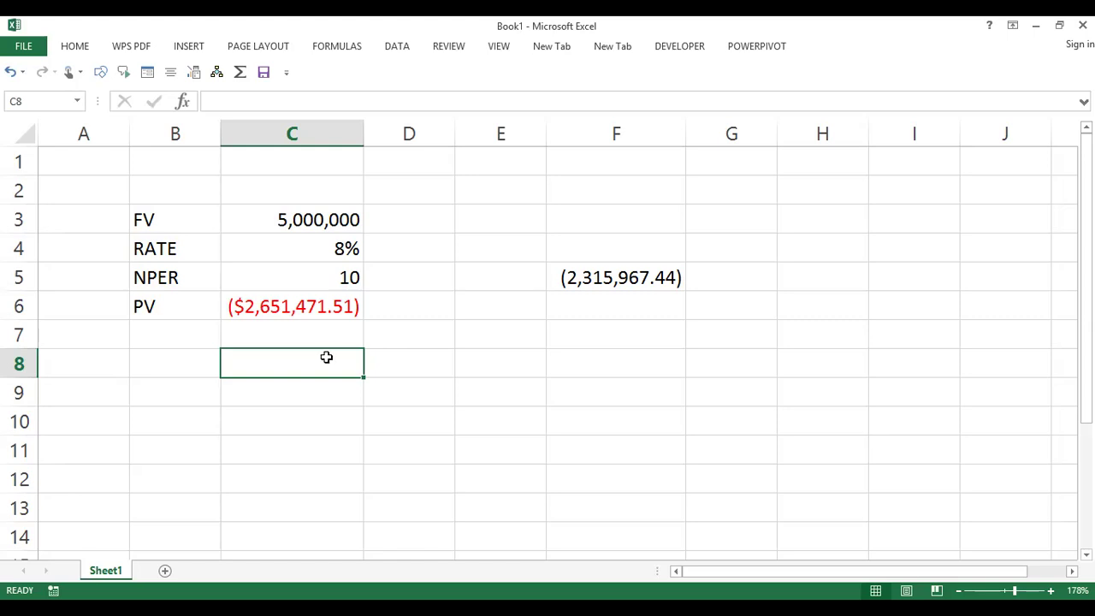
double_click(328, 305)
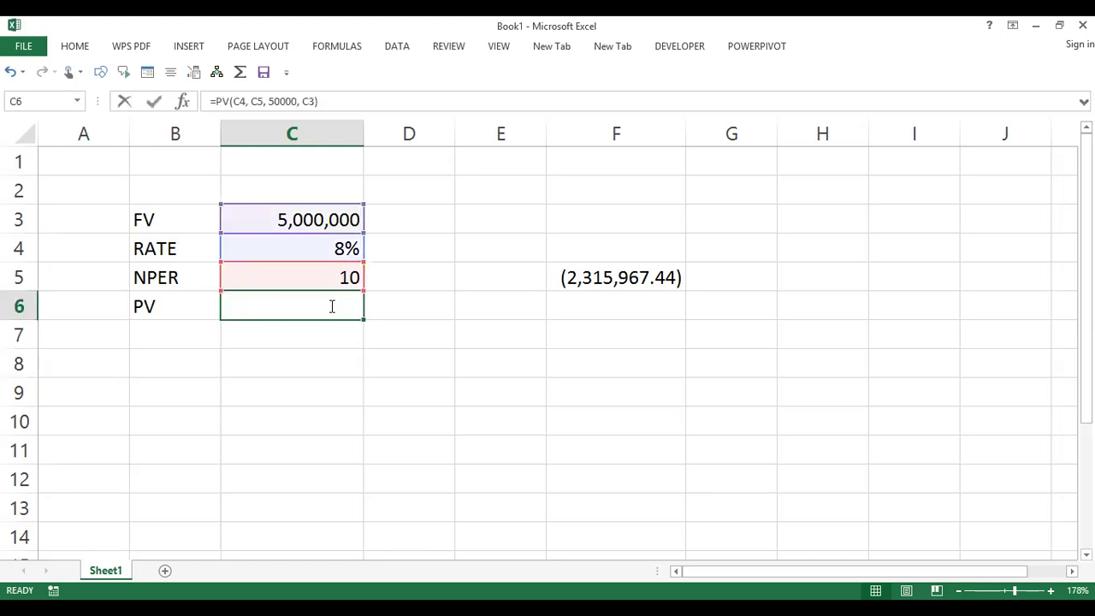
left_click(307, 432)
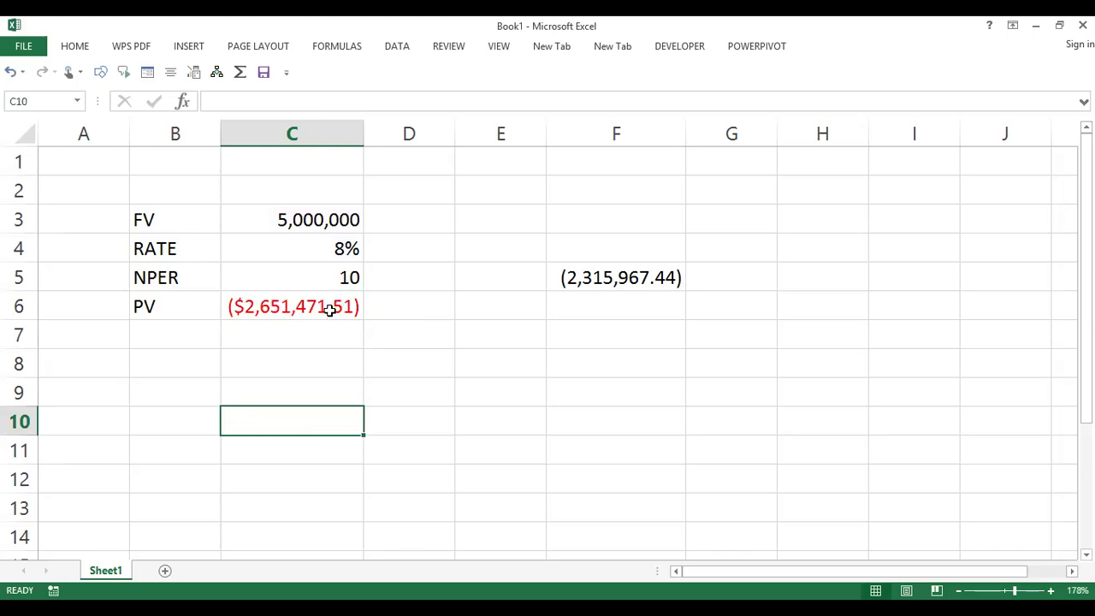
double_click(334, 309)
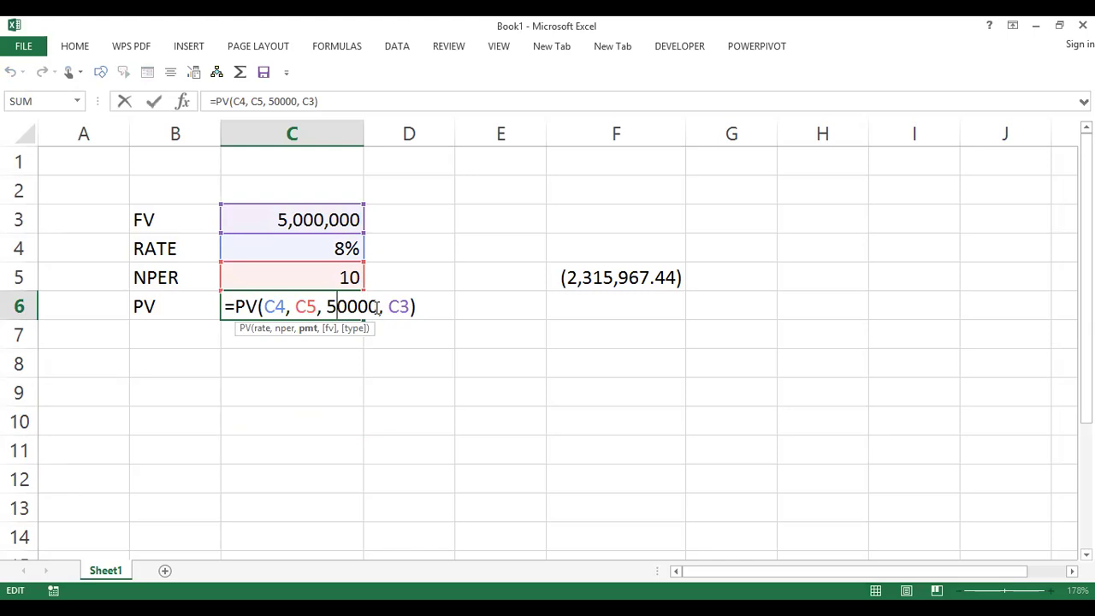
key("Escape")
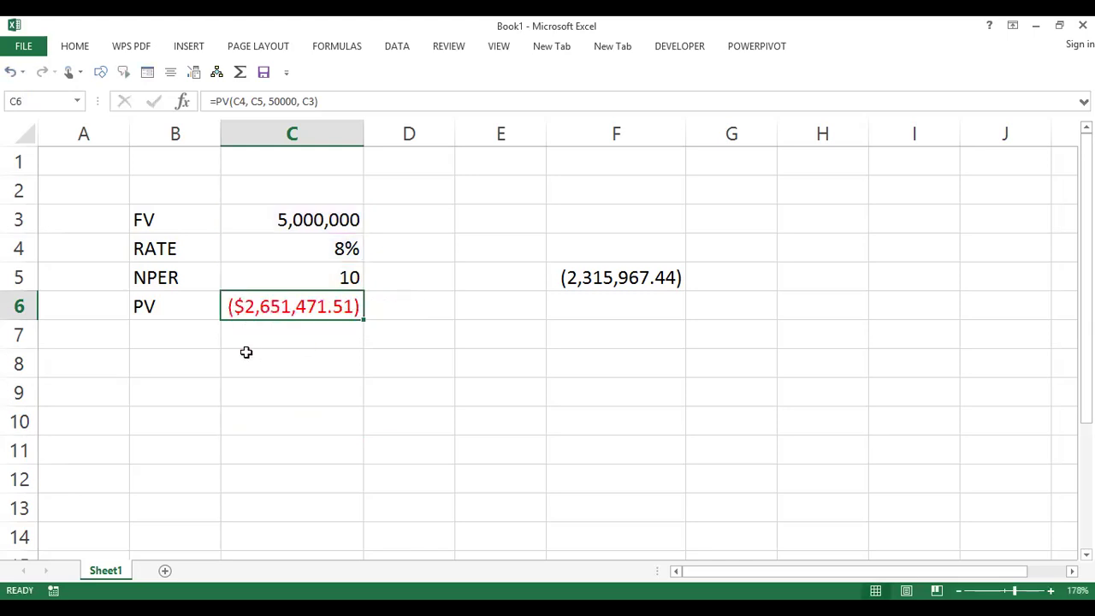
Change the payment argument of the PV formula in cell C6 to 0.
double_click(317, 308)
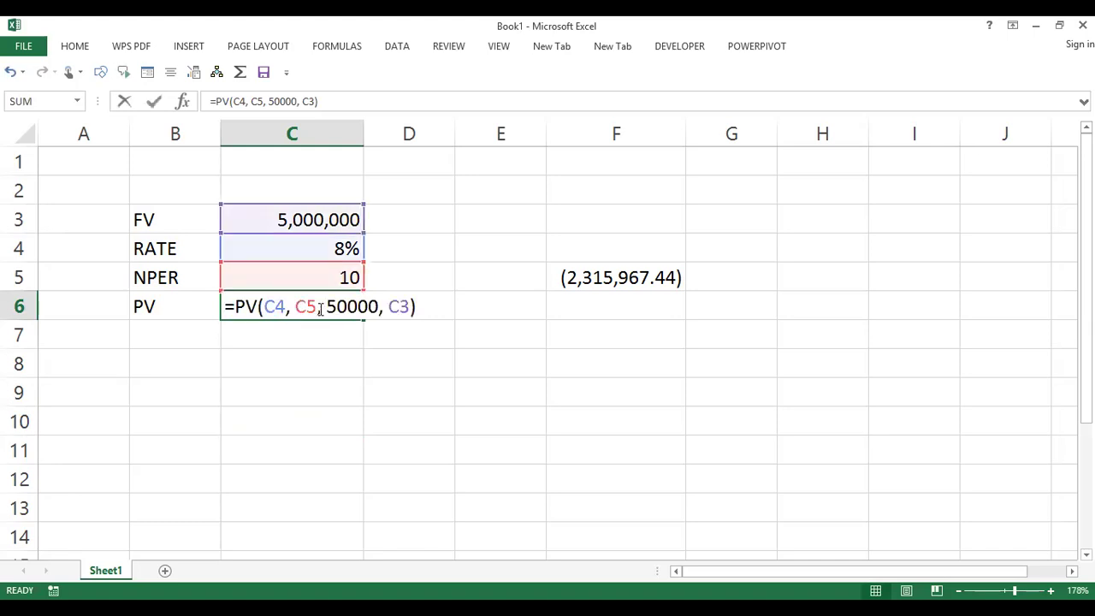
left_click_drag(368, 306, 330, 301)
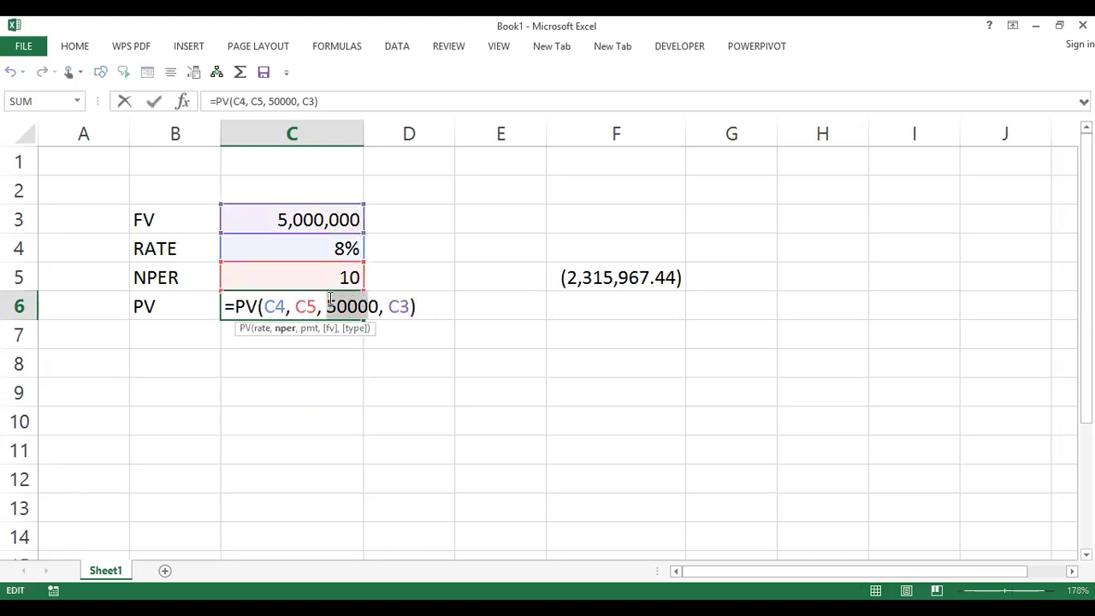
left_click(330, 301)
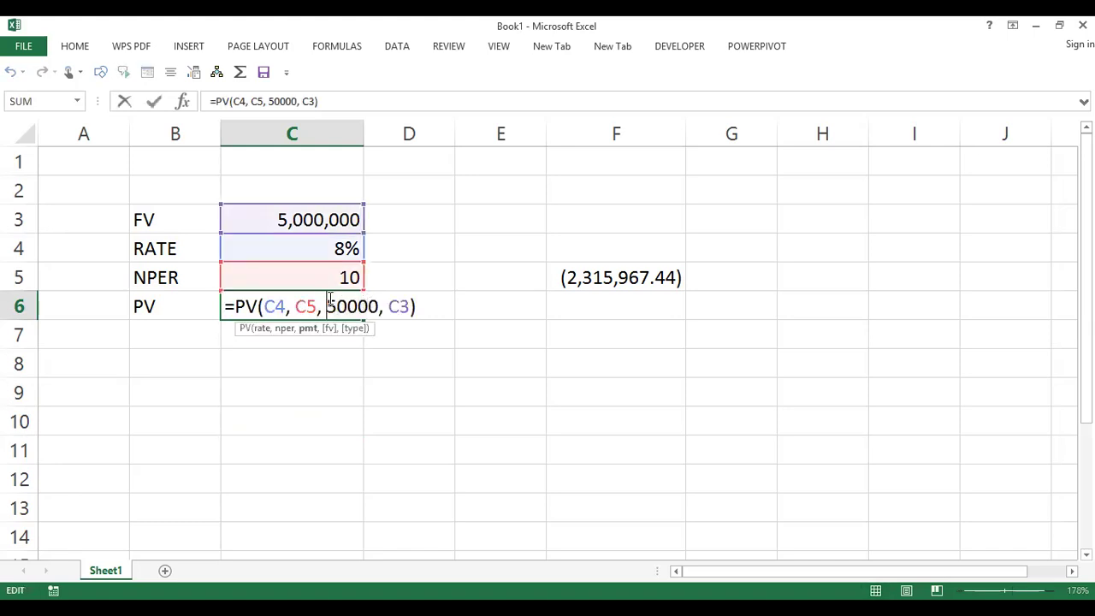
key("Right")
key("Right")
key("Right")
key("Right")
key("BackSpace")
key("BackSpace")
key("BackSpace")
key("BackSpace")
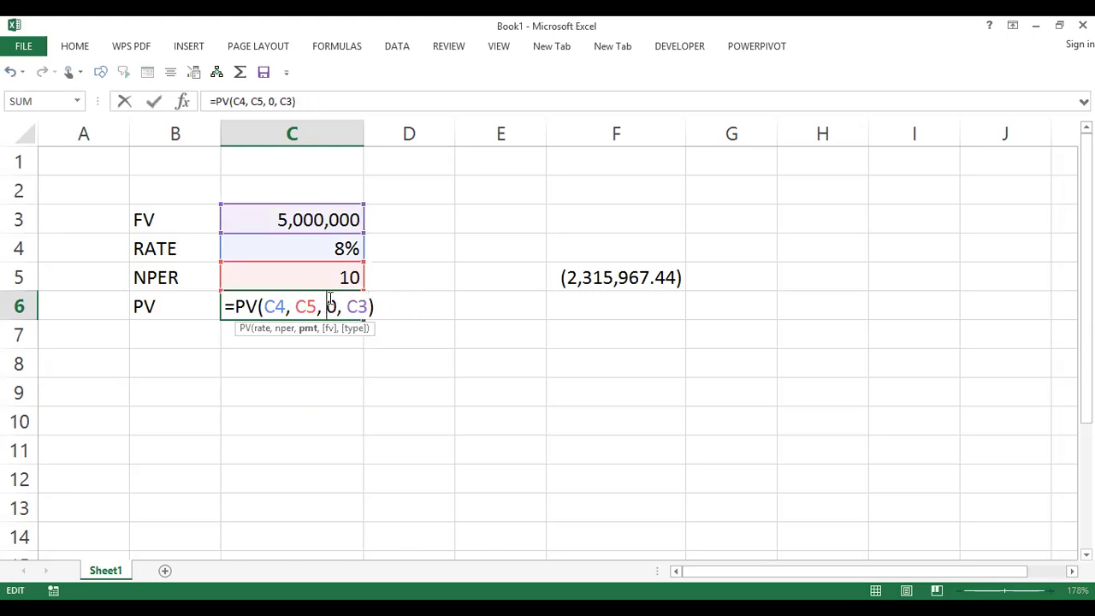
key("Return")
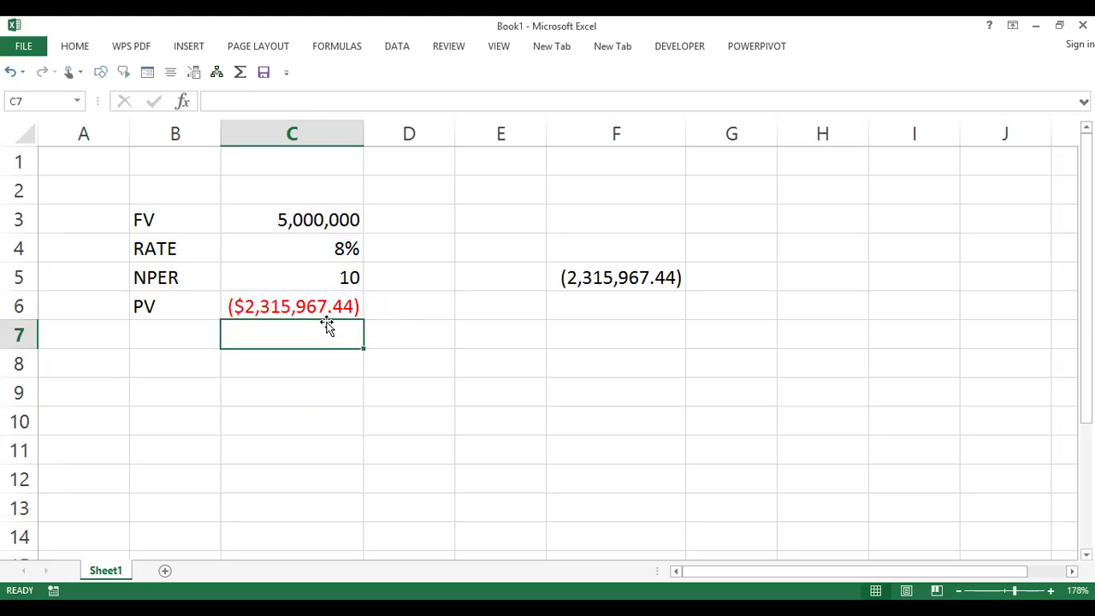
left_click(287, 388)
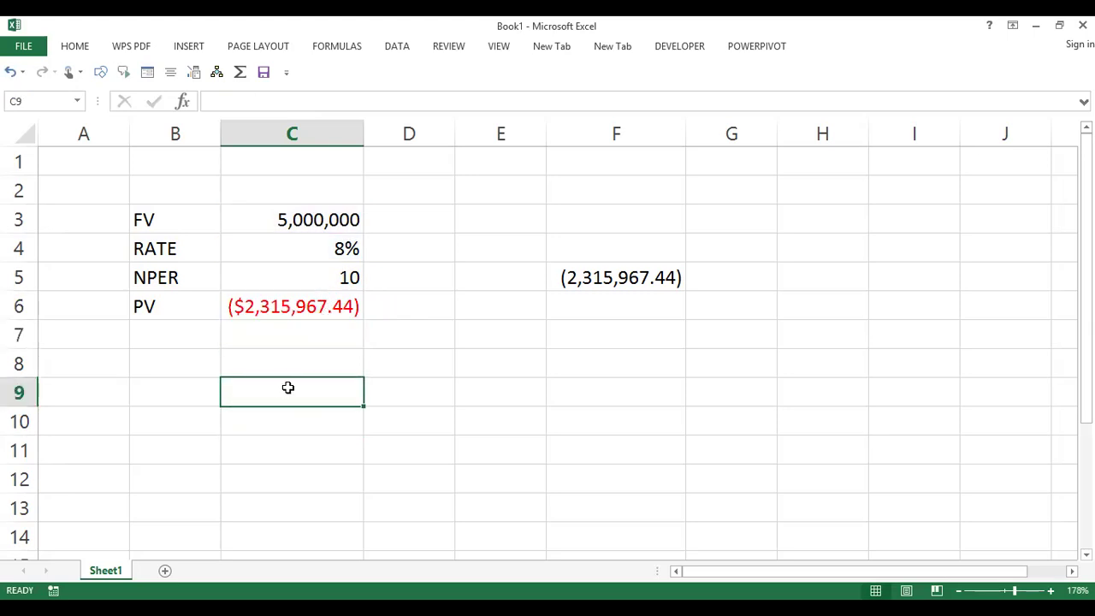
Check the future value in C3 and change the payment argument of the PV formula in C6 to 50000.
left_click(302, 307)
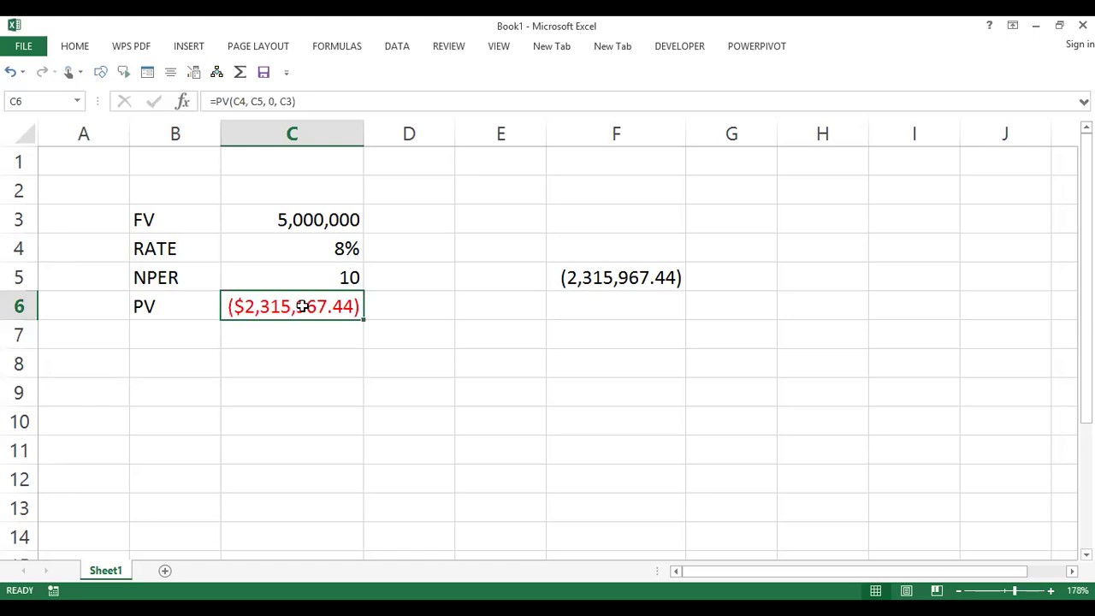
left_click(310, 220)
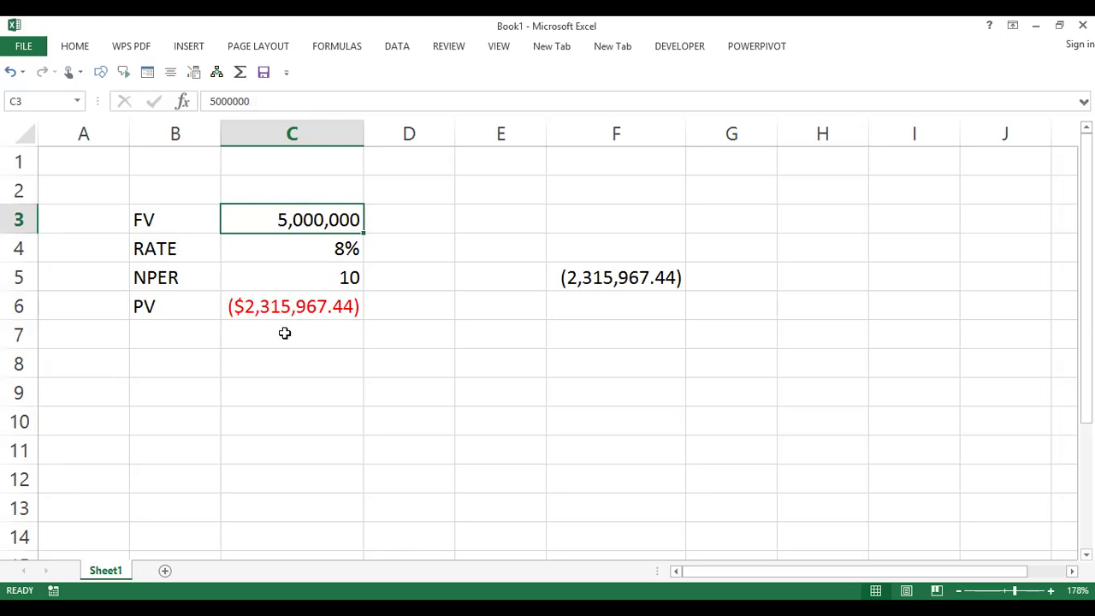
left_click(308, 298)
double_click(314, 313)
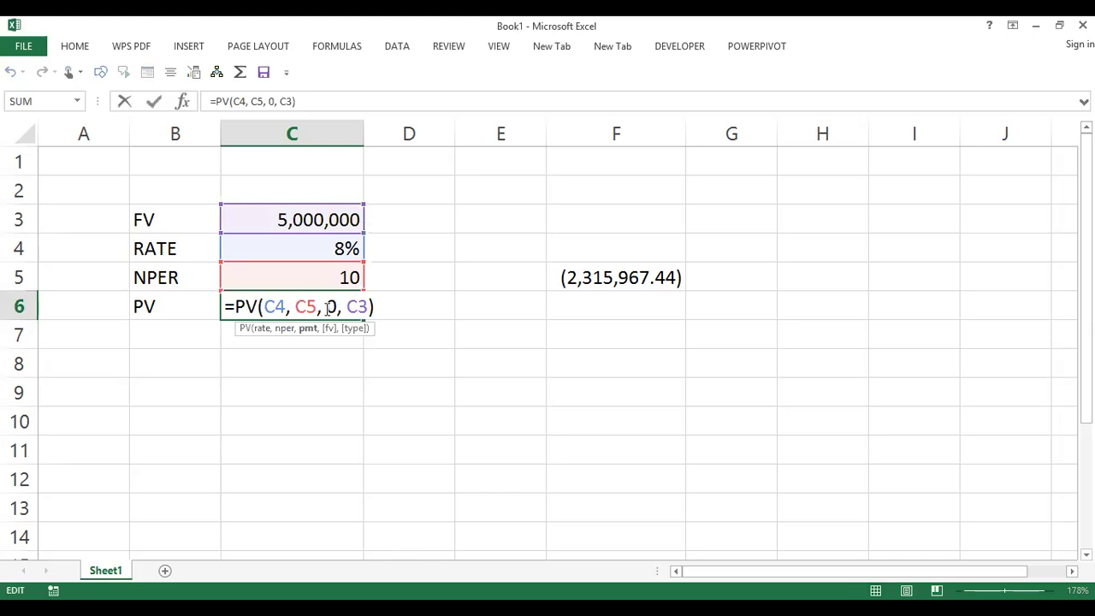
left_click(328, 307)
type("5000")
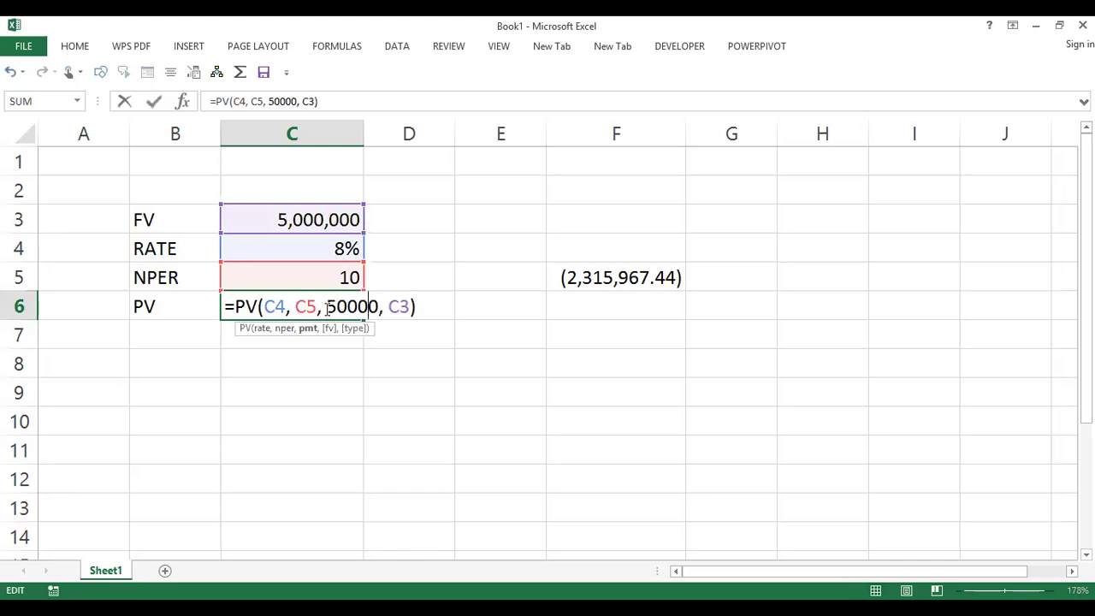
key("Return")
Inspect the payment argument within the PV formula in cell C6, leaving the formula as it is.
left_click(326, 306)
double_click(329, 306)
left_click_drag(379, 306, 330, 308)
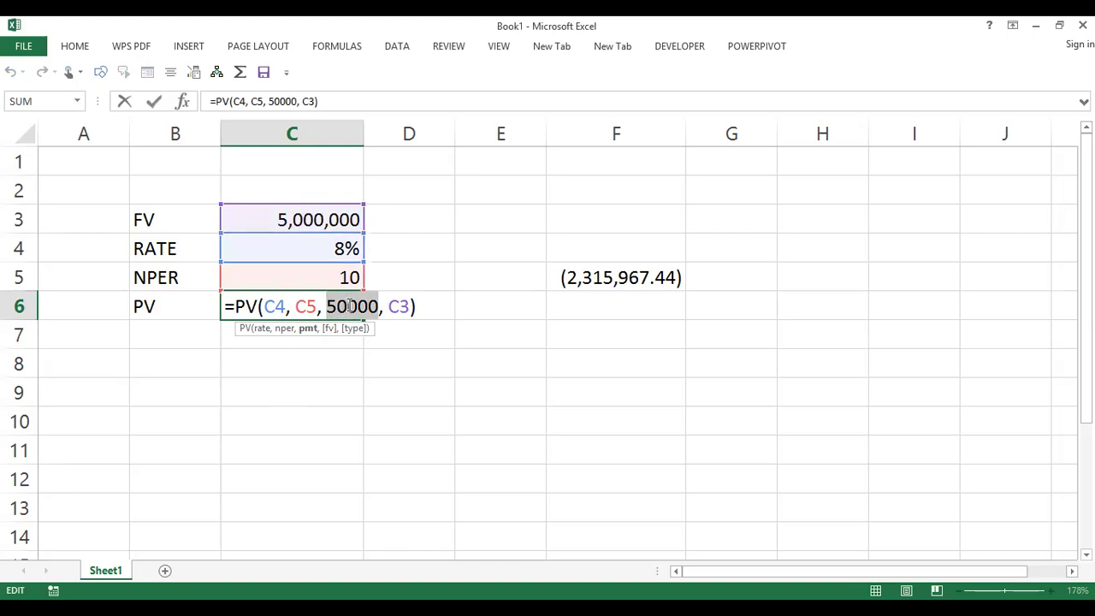
left_click_drag(379, 307, 330, 310)
left_click(336, 310)
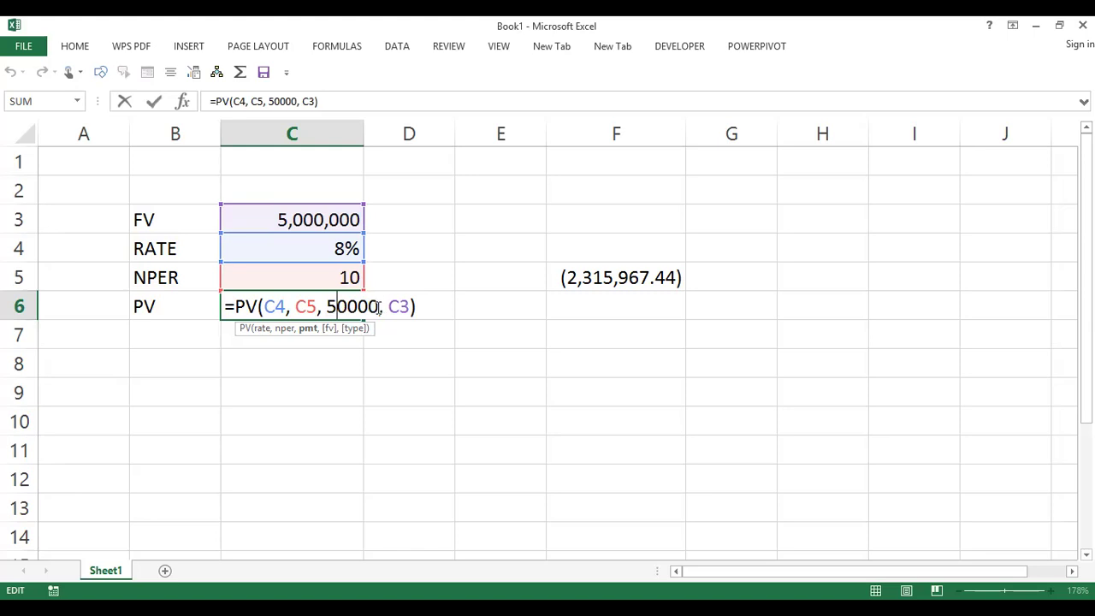
left_click_drag(379, 308, 331, 308)
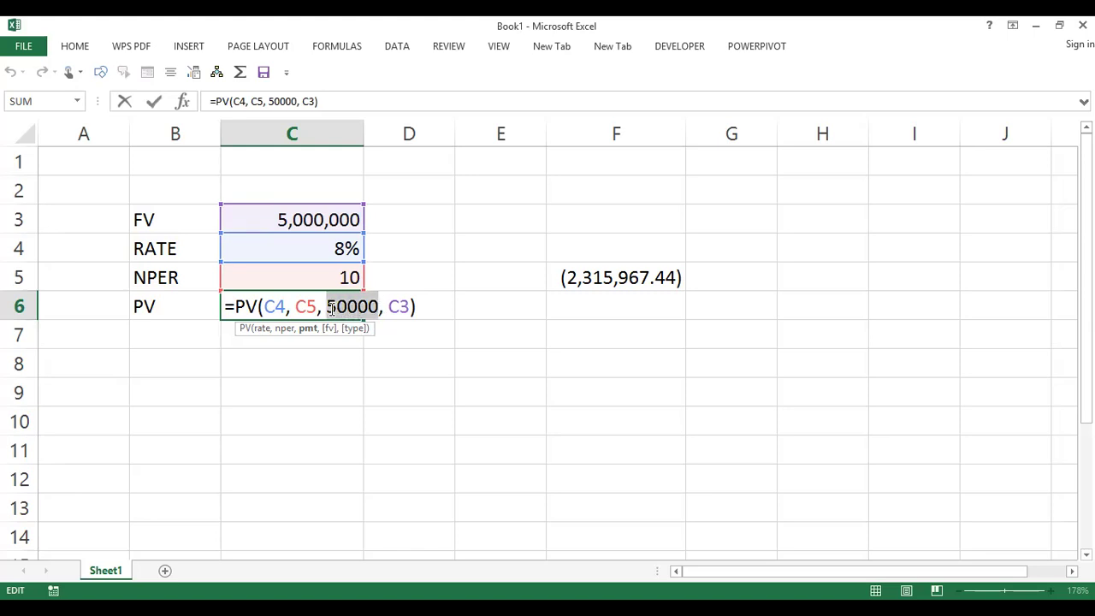
key("ctrl+Return")
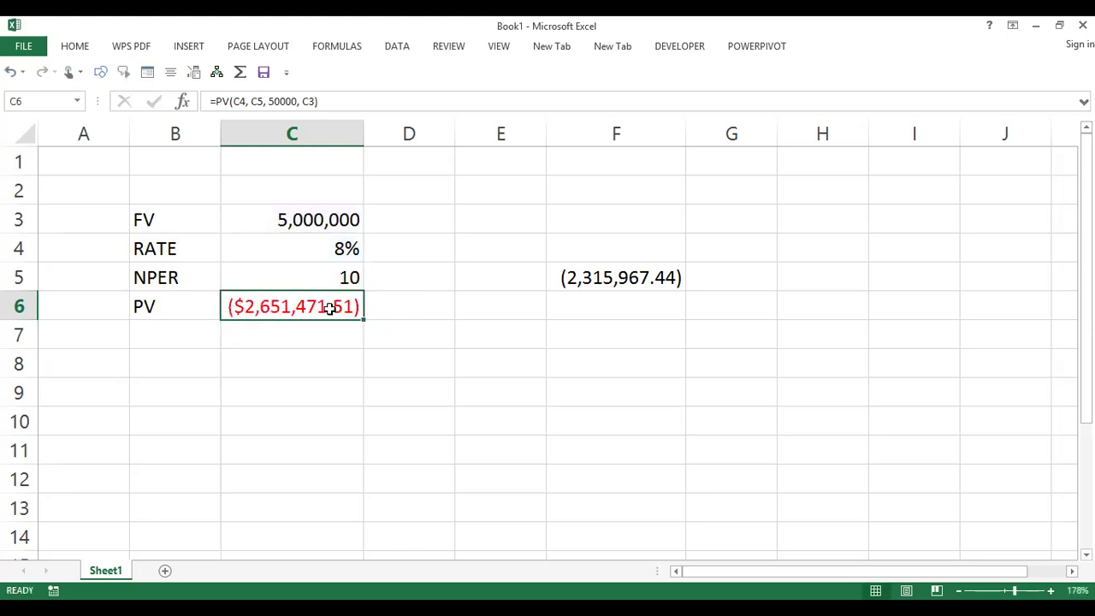
Compare the present value in cell C6 with the reference present value stored in cell F5.
key("Down")
key("Down")
left_click(325, 306)
left_click(589, 278)
left_click(315, 310)
left_click(590, 282)
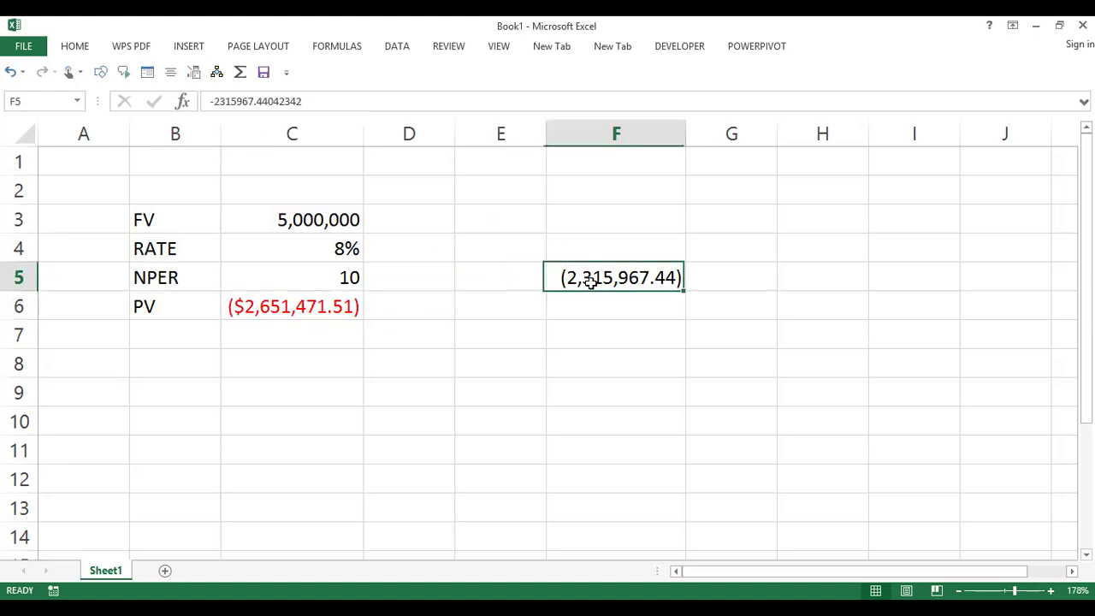
left_click(306, 310)
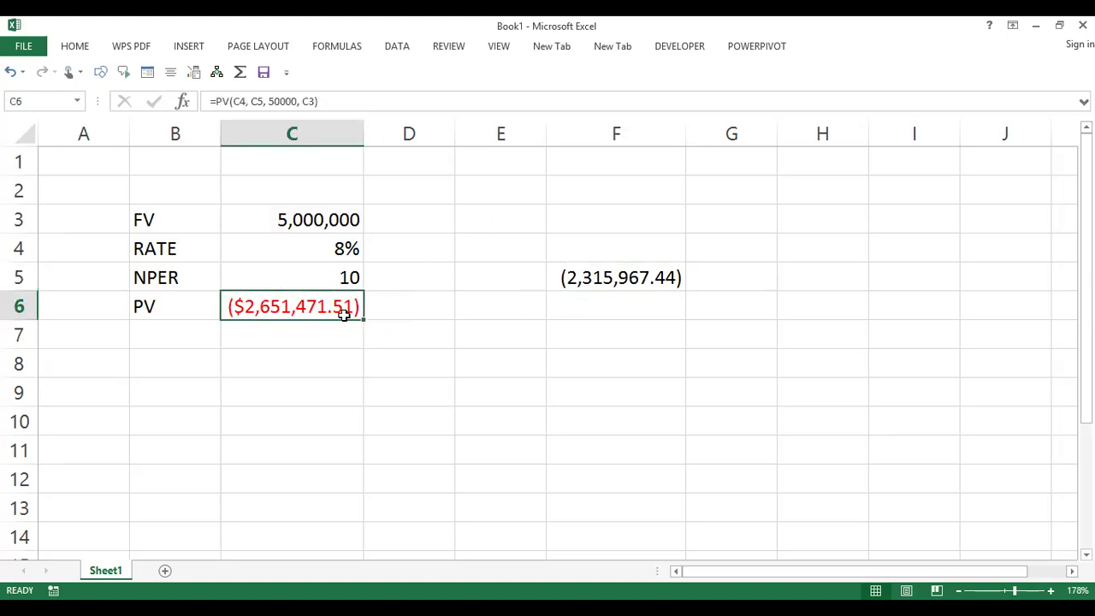
Review the PV formula in cell C6 and the future value in C3 without changing either.
double_click(349, 313)
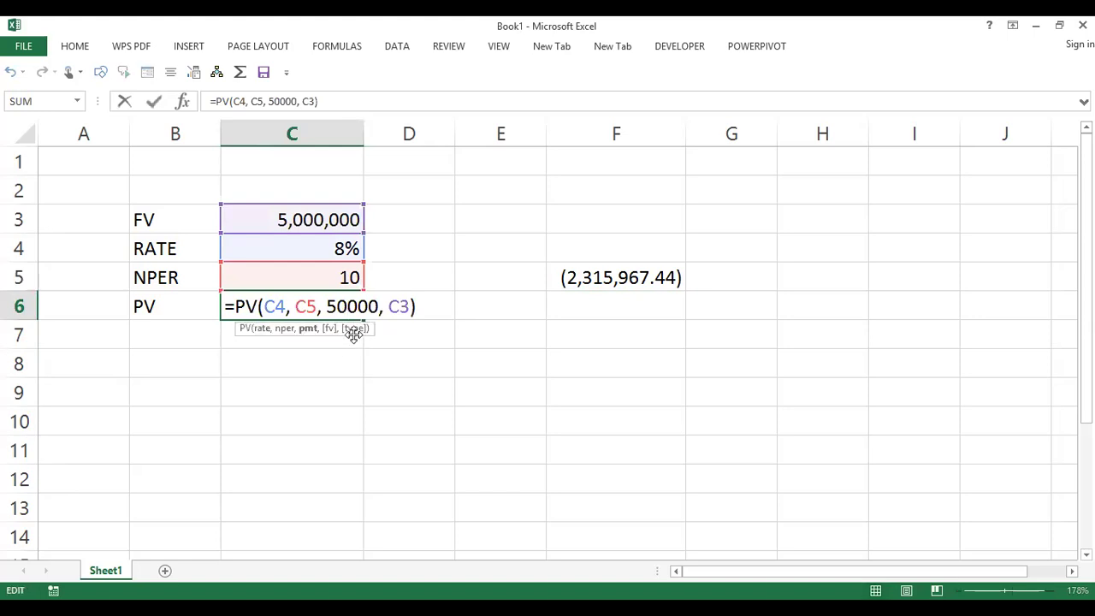
key("Return")
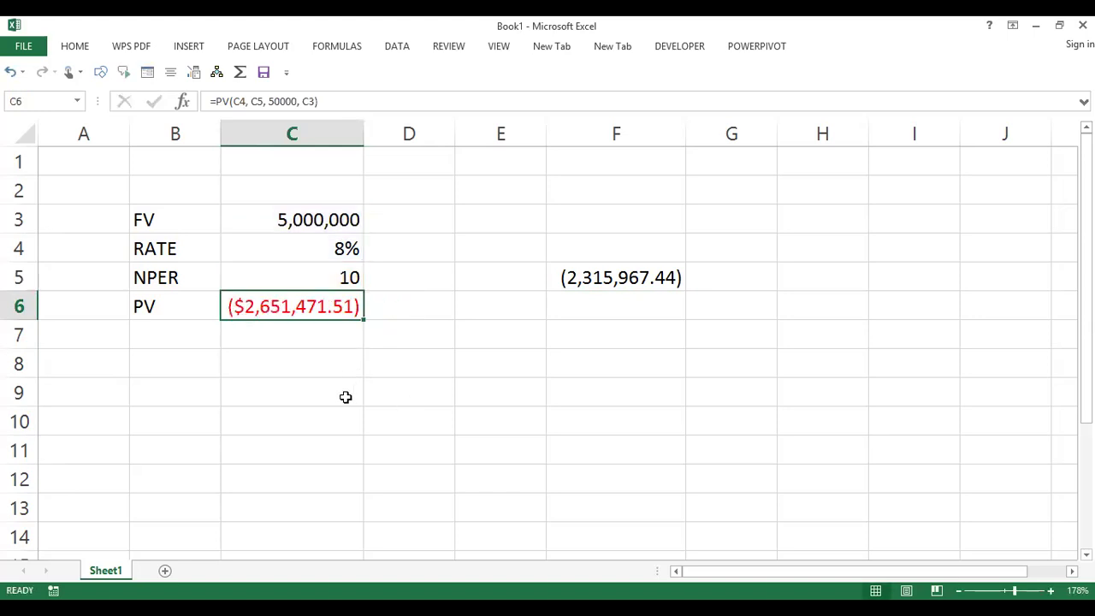
left_click(346, 397)
double_click(325, 219)
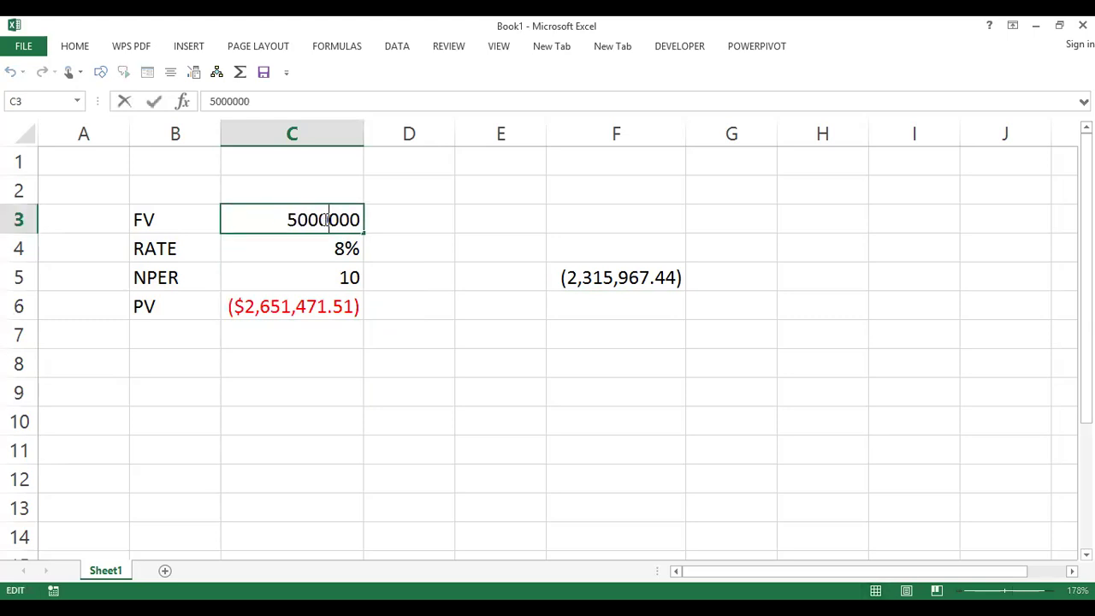
key("ctrl+Return")
left_click(307, 310)
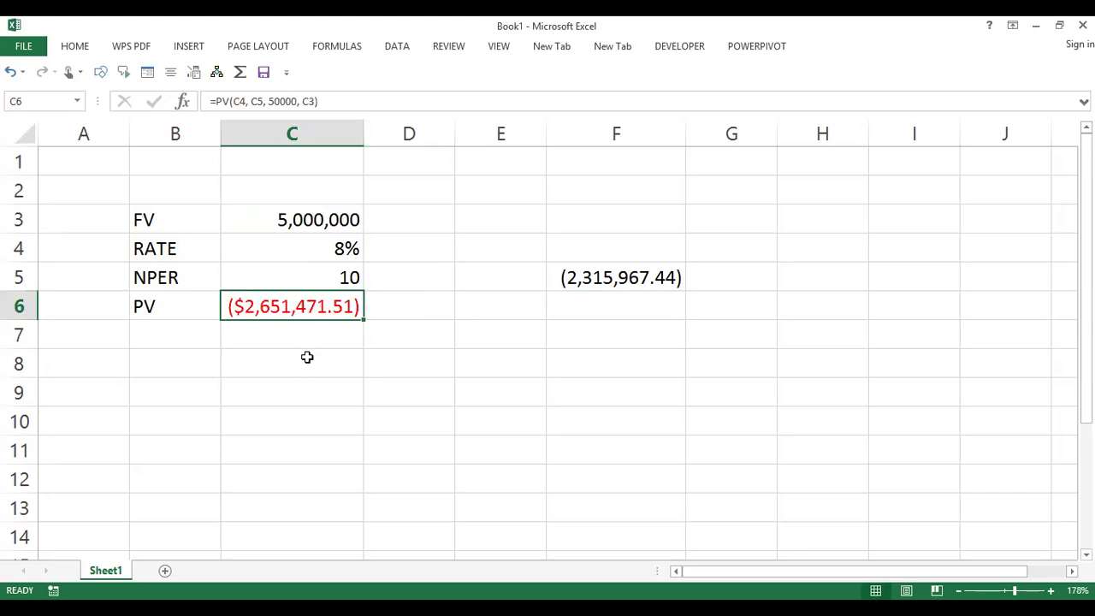
Replace the payment argument of the PV formula in cell C6 with 0.
double_click(325, 306)
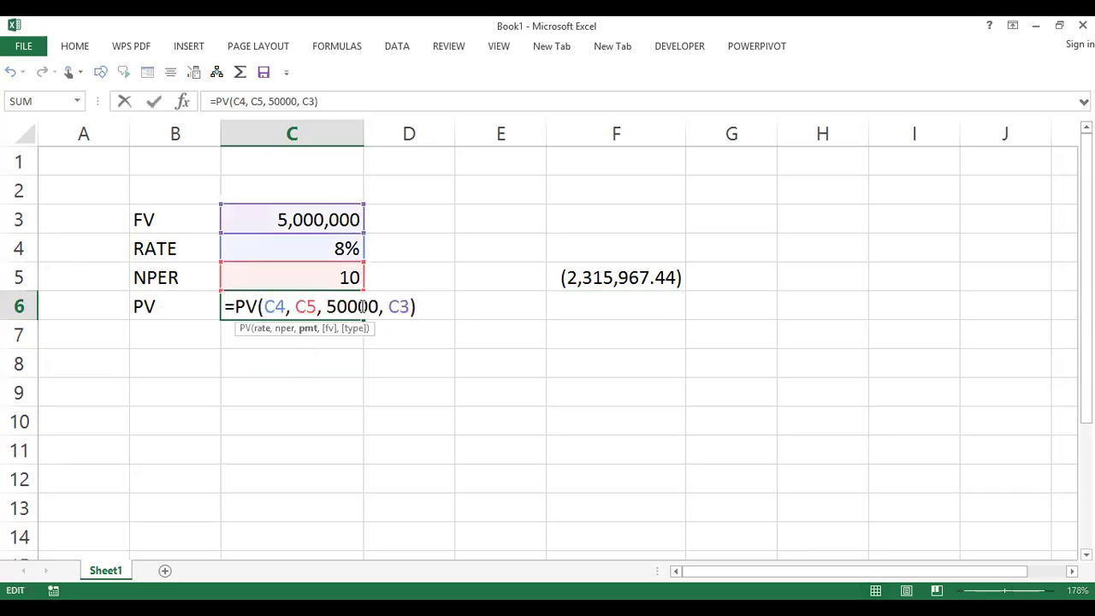
left_click_drag(364, 307, 331, 310)
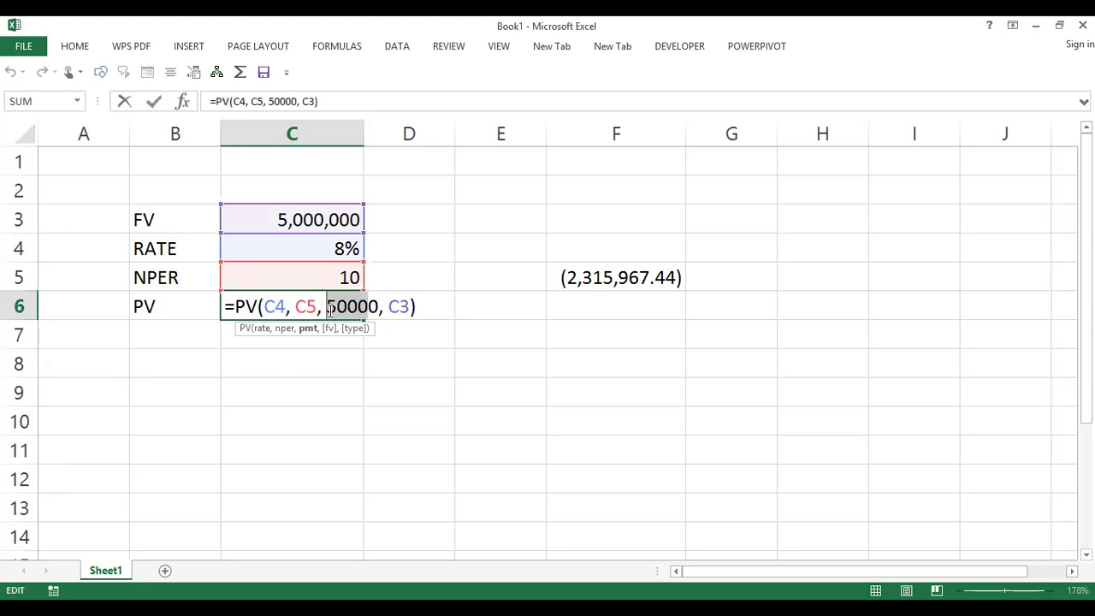
type("0")
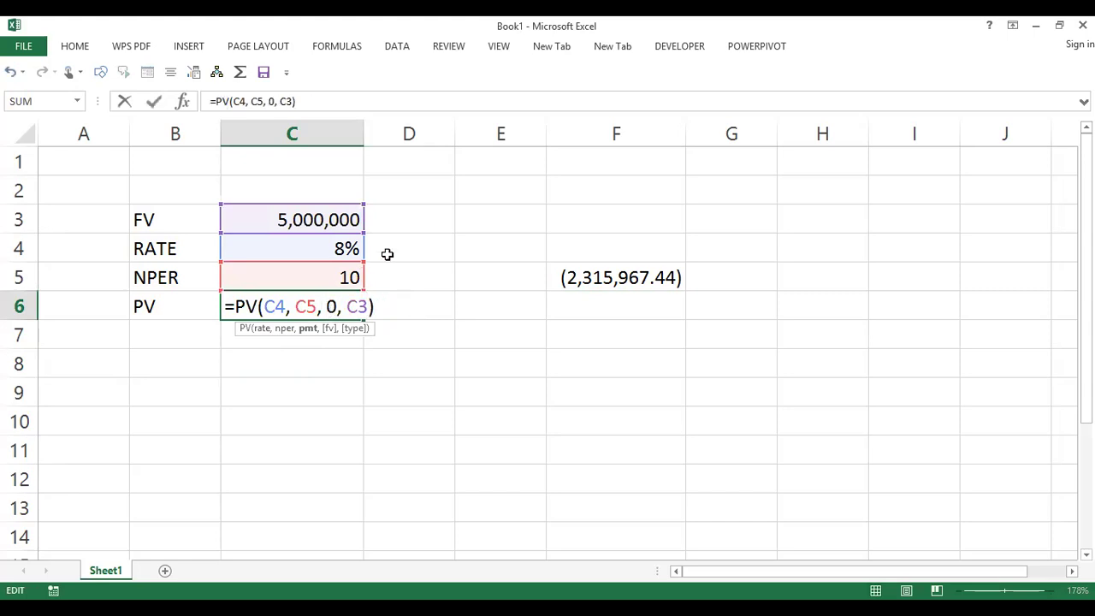
key("Left")
key("Return")
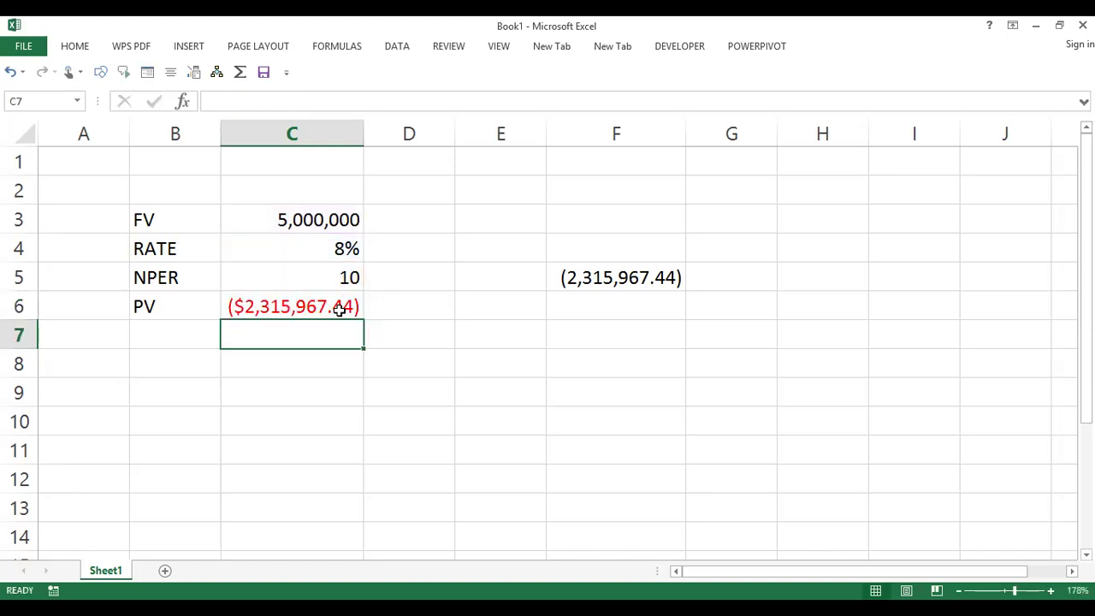
Examine the zero payment argument inside the PV formula in cell C6, keeping the formula as it is.
double_click(340, 308)
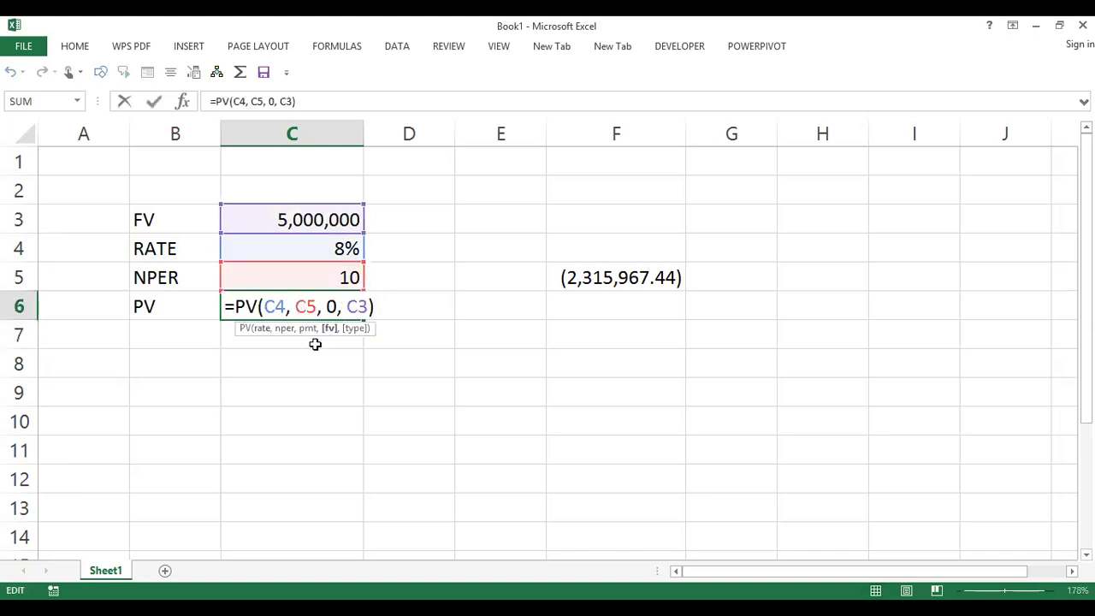
double_click(330, 307)
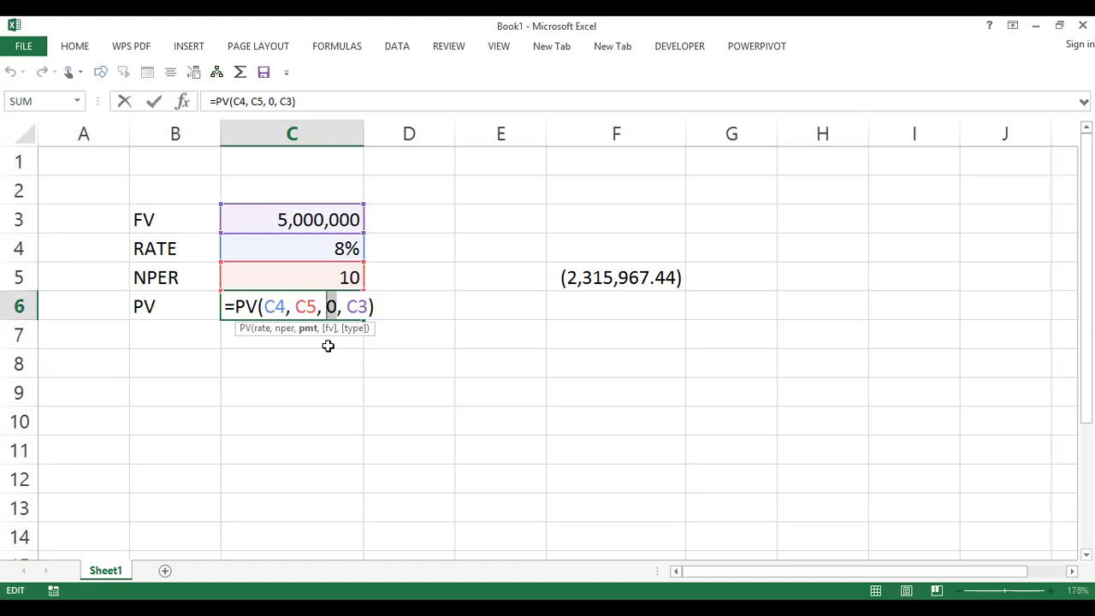
key("Return")
Try the type argument 1 (beginning of the period) in the PV formula in C6, and discard the edit.
double_click(330, 308)
key("End")
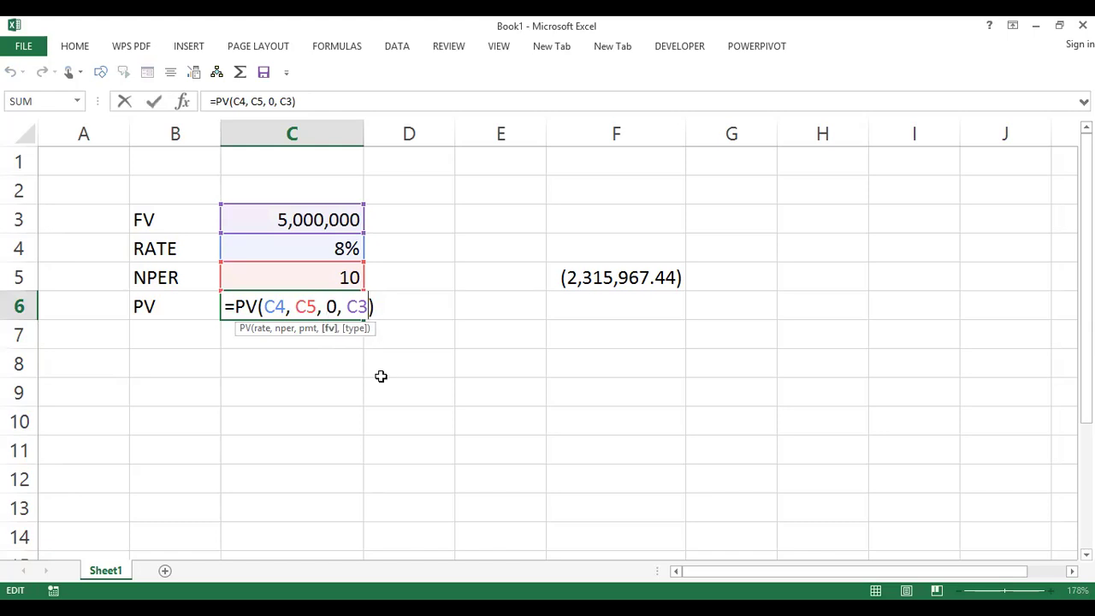
type(",")
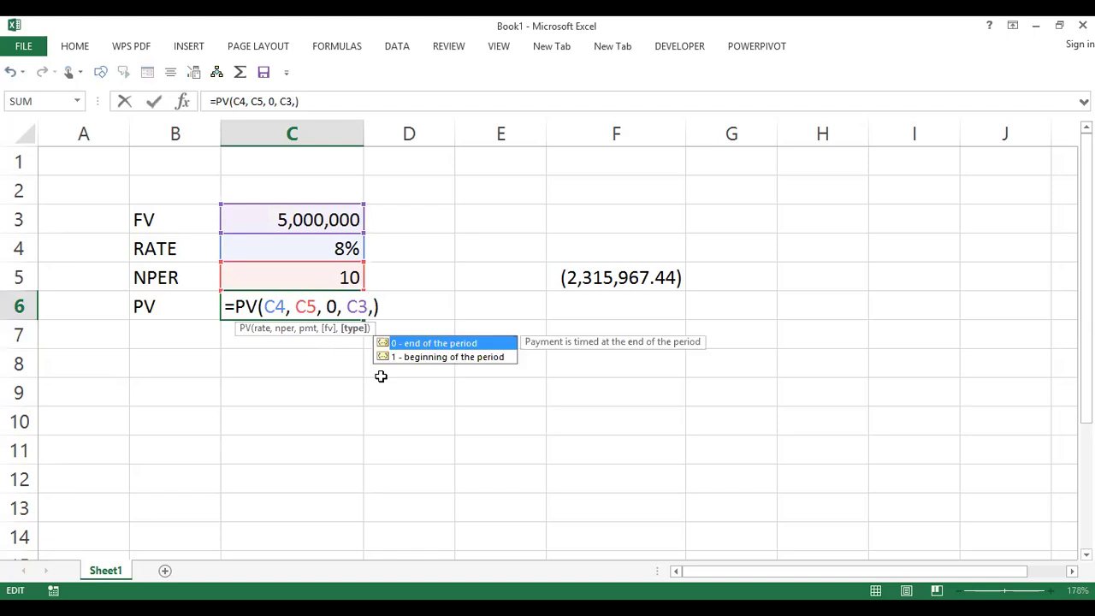
left_click(452, 356)
left_click(453, 344)
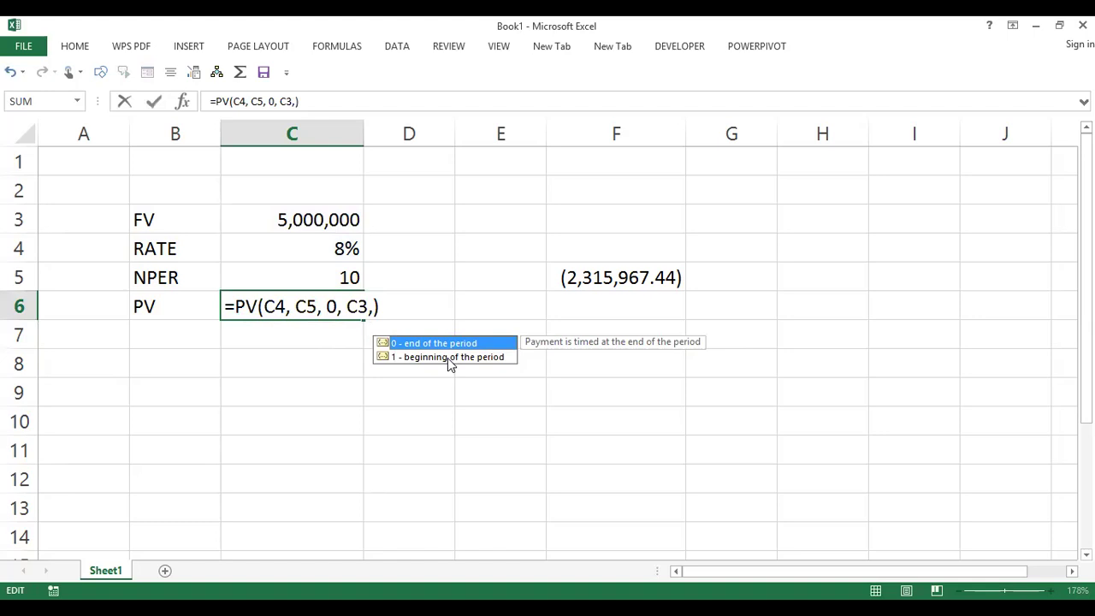
left_click(449, 359)
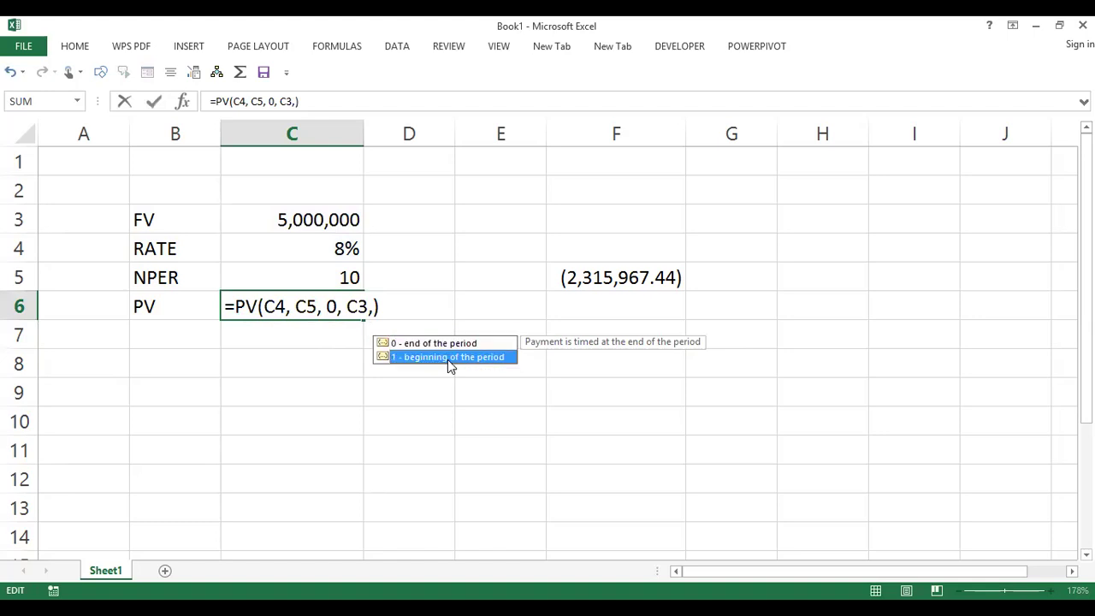
double_click(451, 357)
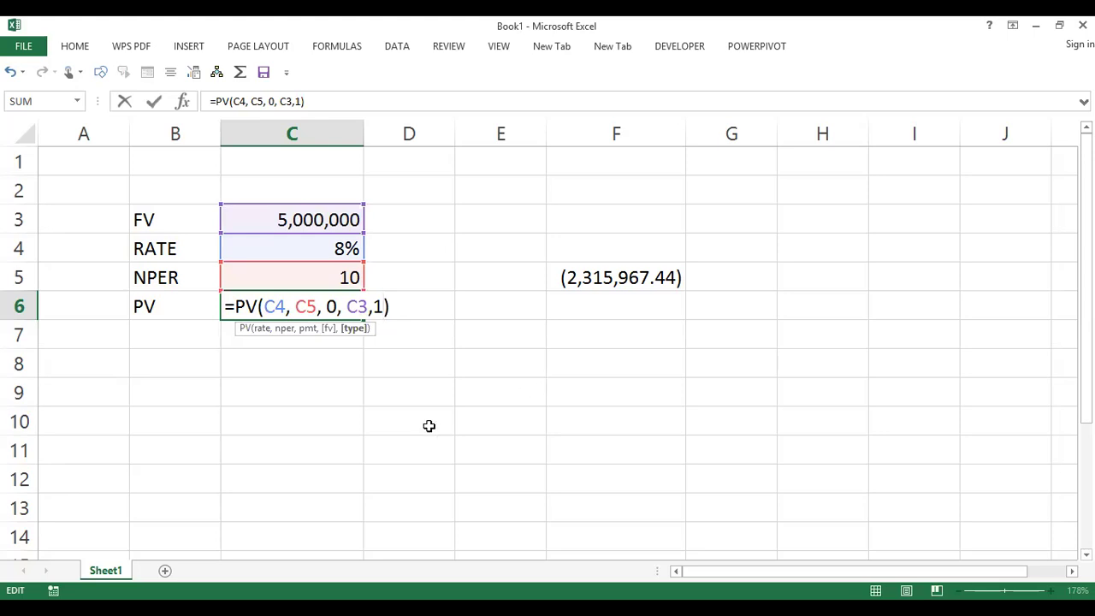
key("Escape")
Inspect the nper, fv and payment arguments of the PV formula in cell C6.
double_click(318, 309)
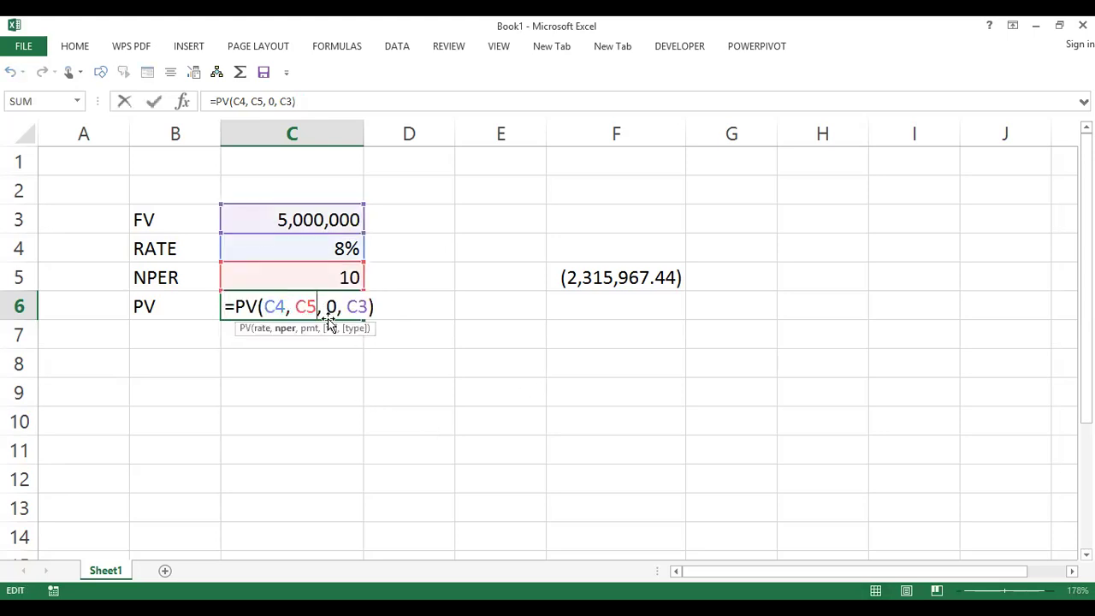
key("Escape")
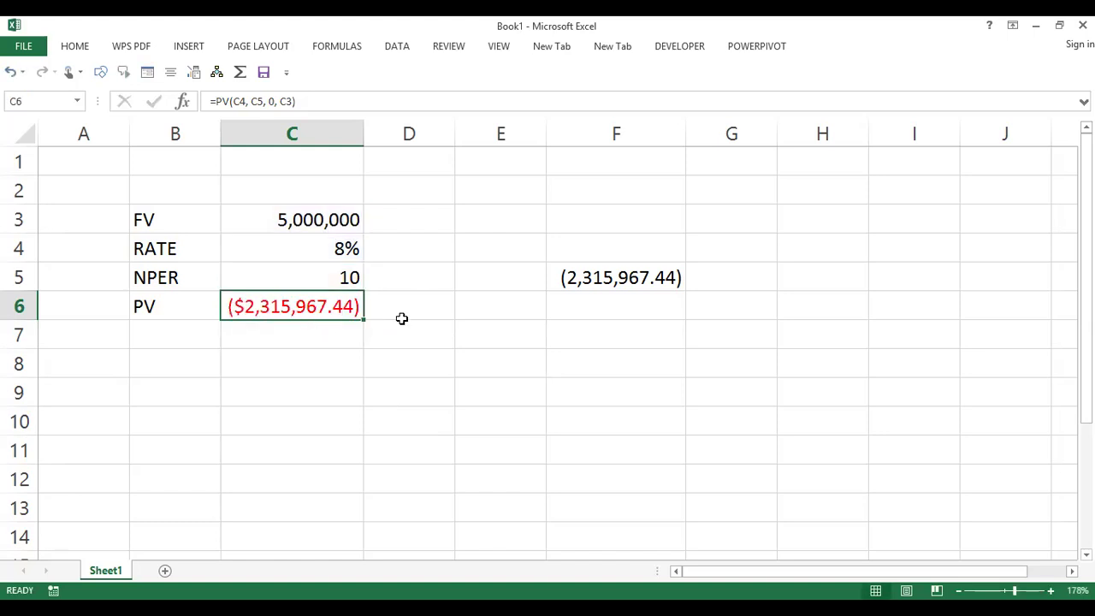
double_click(354, 307)
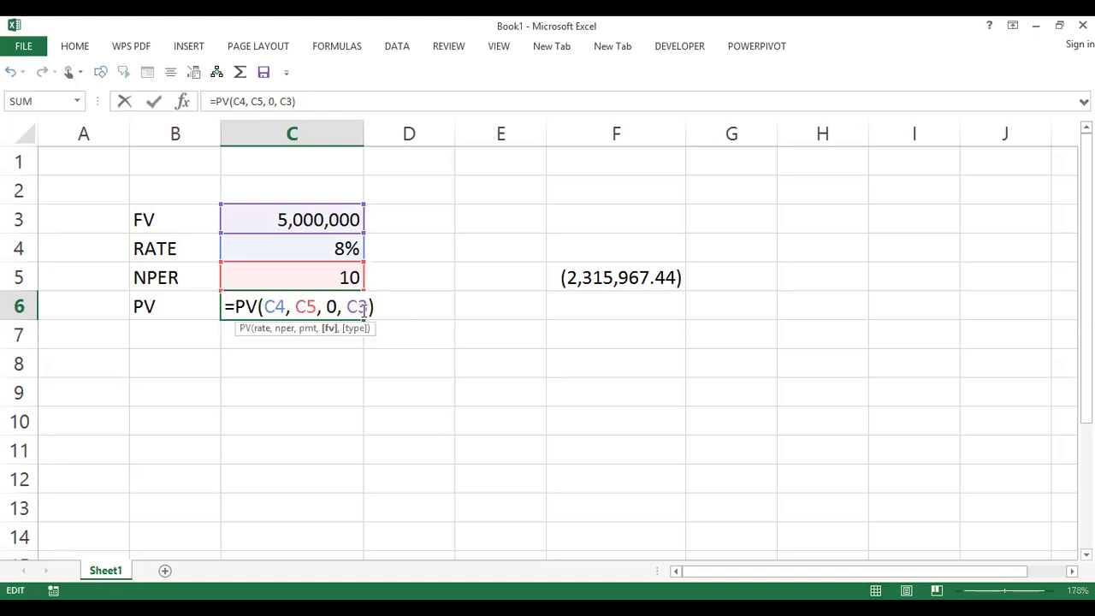
key("Escape")
double_click(363, 310)
key("Left")
key("Left")
key("Left")
key("Left")
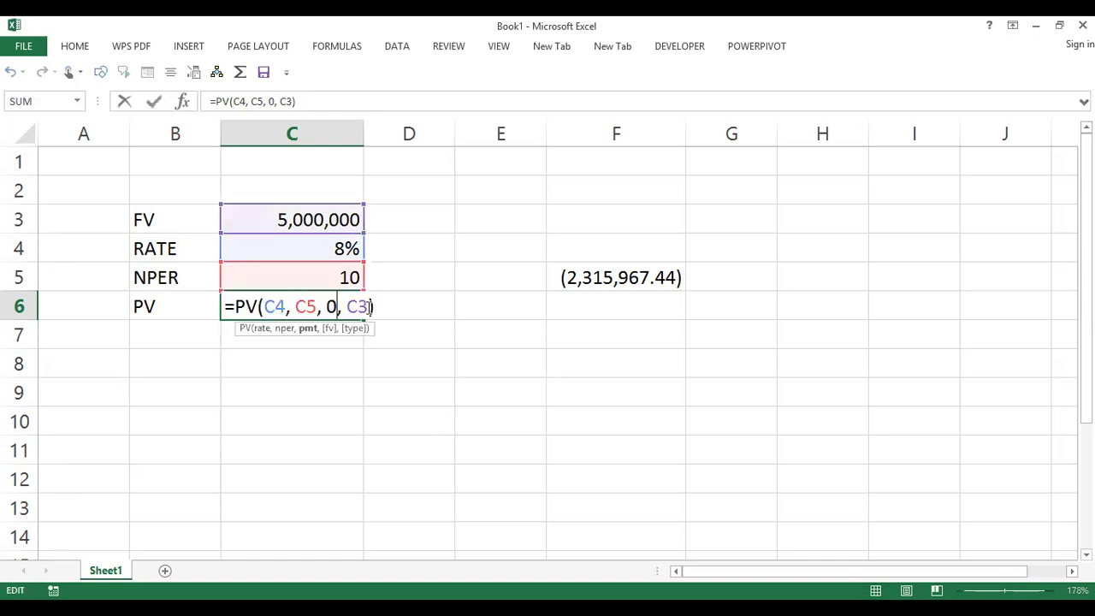
View the options for the optional type argument after C3 in the PV formula, and leave the argument out.
key("Right")
key("Right")
key("Right")
key("Right")
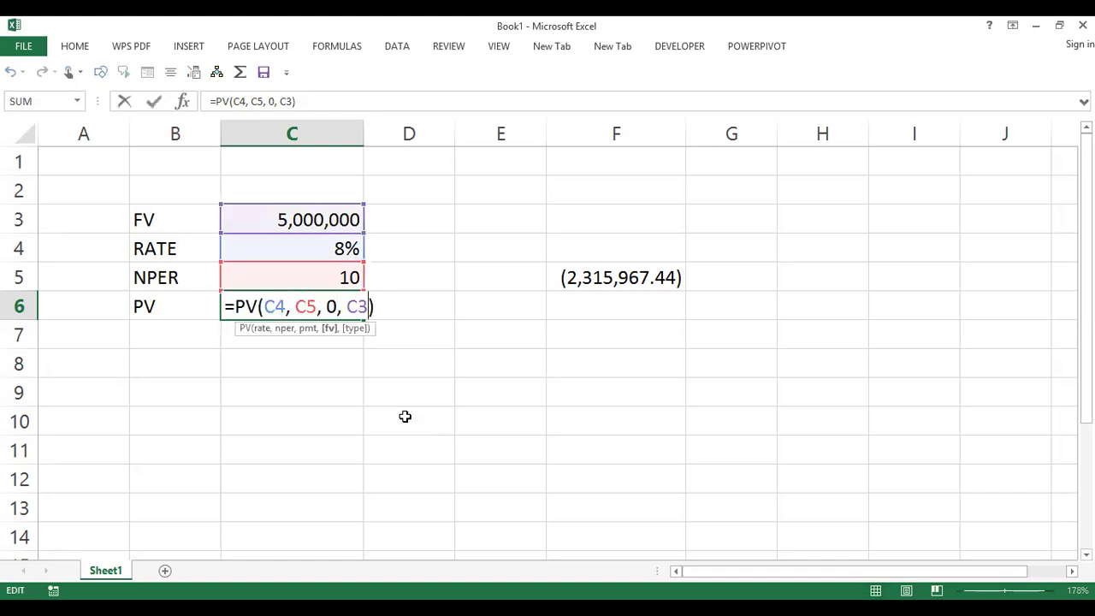
type(",")
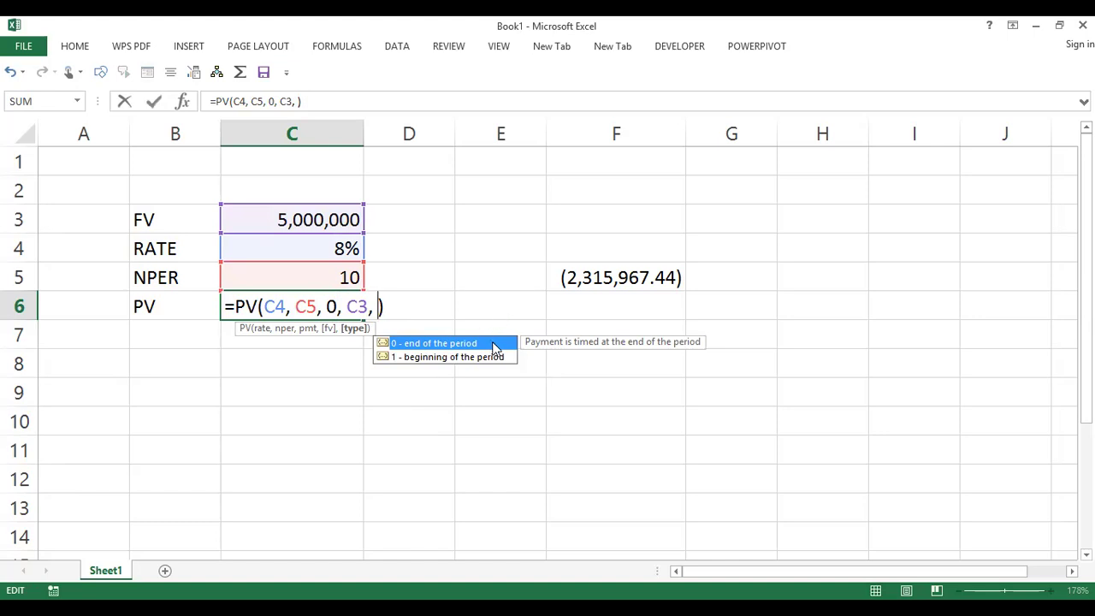
key("BackSpace")
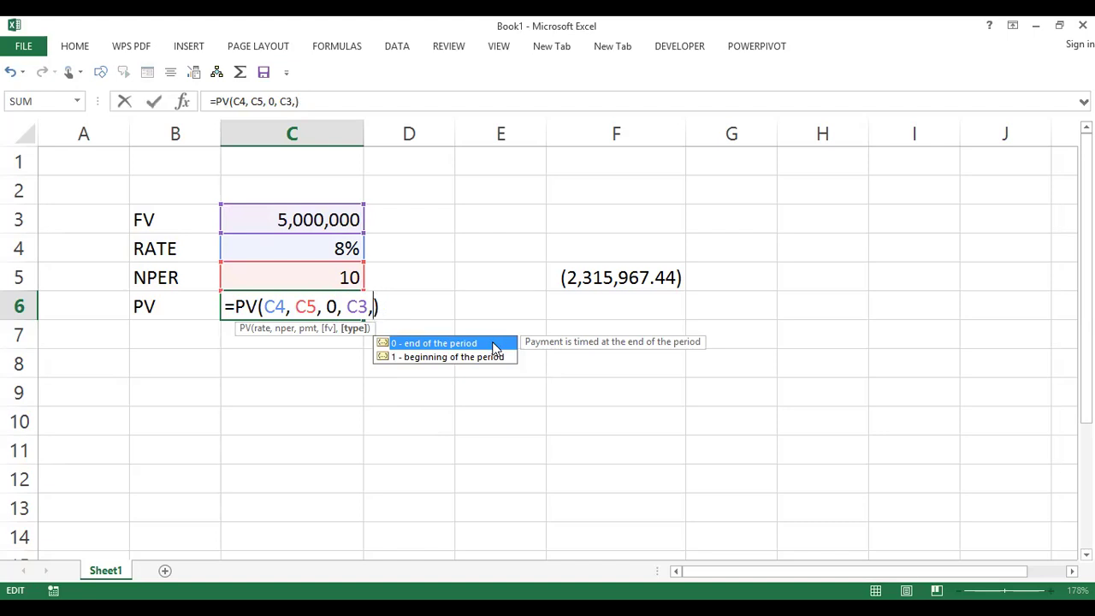
key("BackSpace")
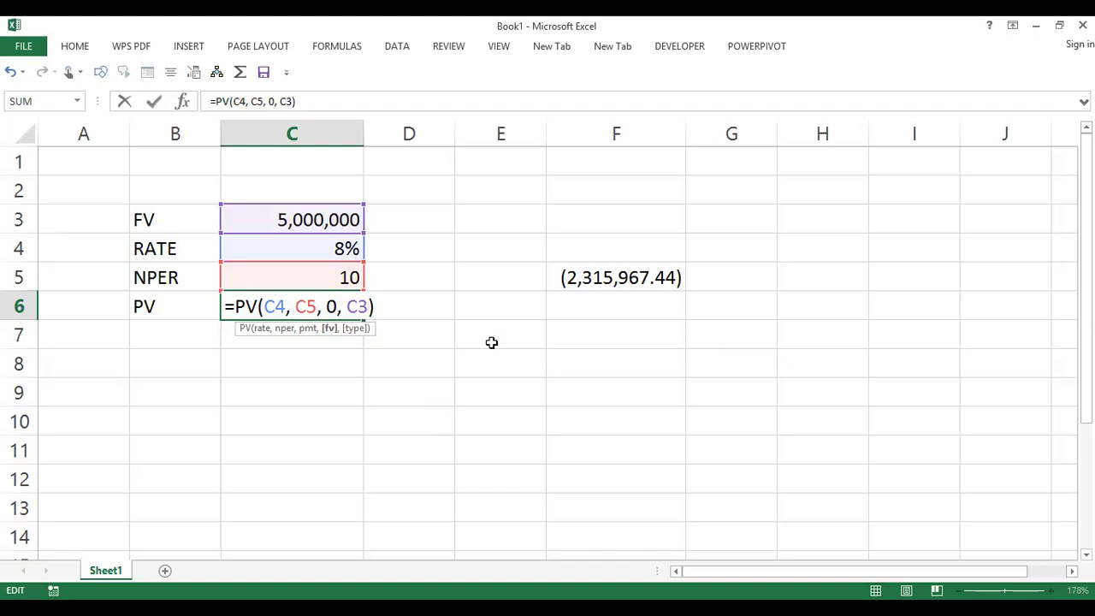
key("Return")
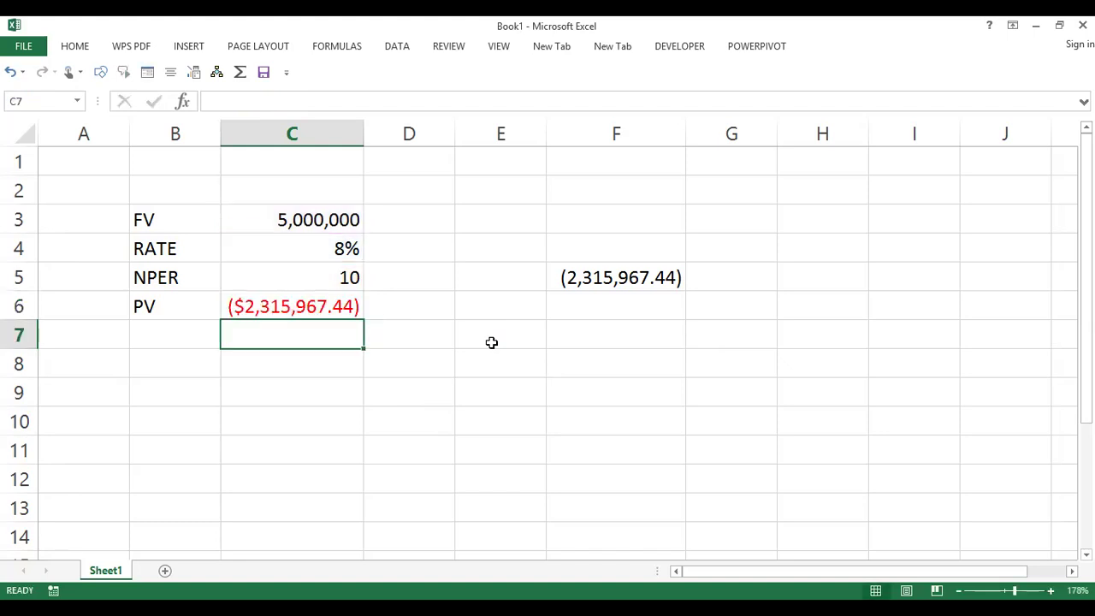
Recheck the arguments of the PV formula in cell C6 and leave it without edits.
left_click(328, 313)
double_click(327, 313)
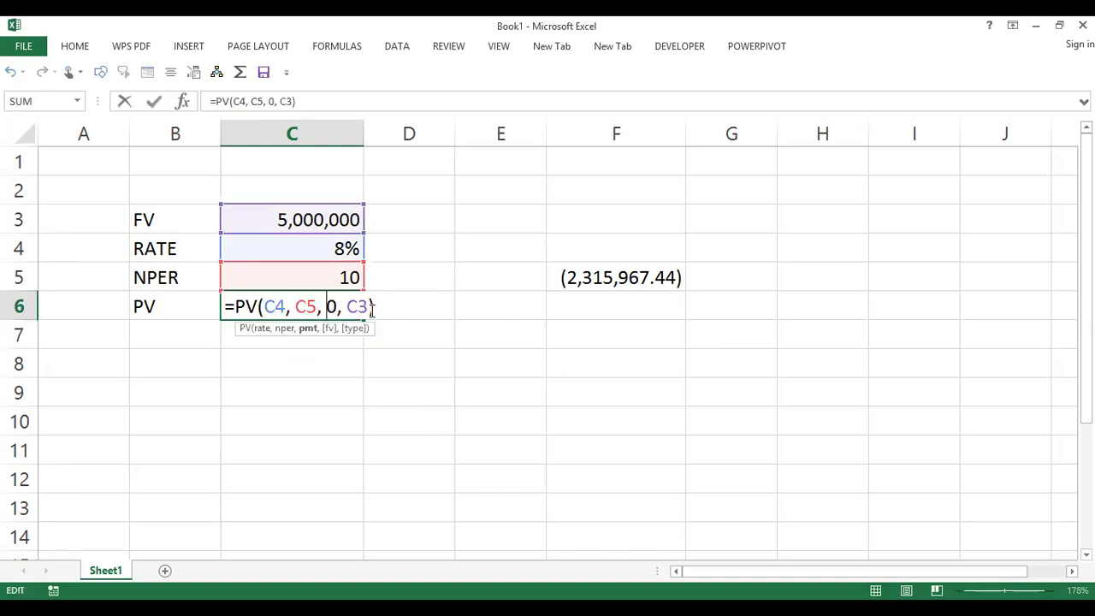
key("Escape")
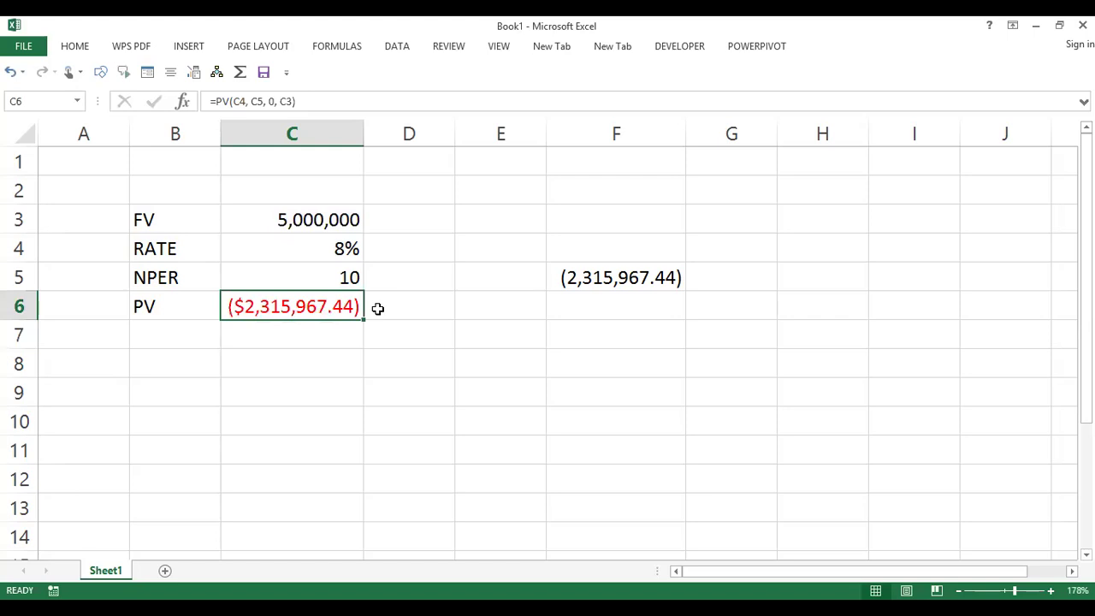
Add the type argument 0 (end of the period) after C3 in the PV formula in cell C6.
double_click(326, 307)
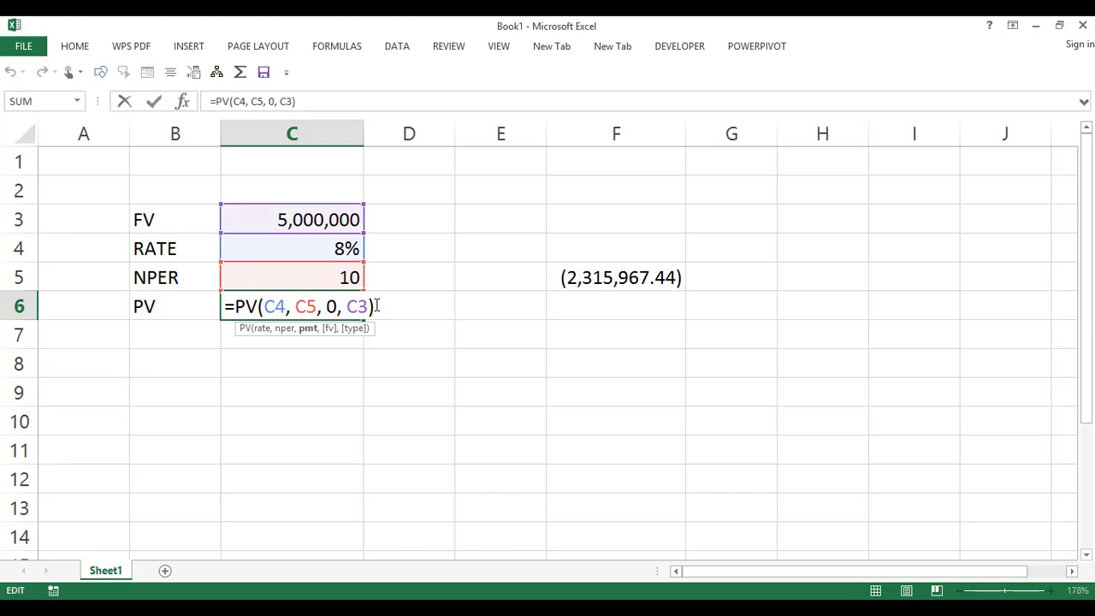
left_click(368, 306)
type(",")
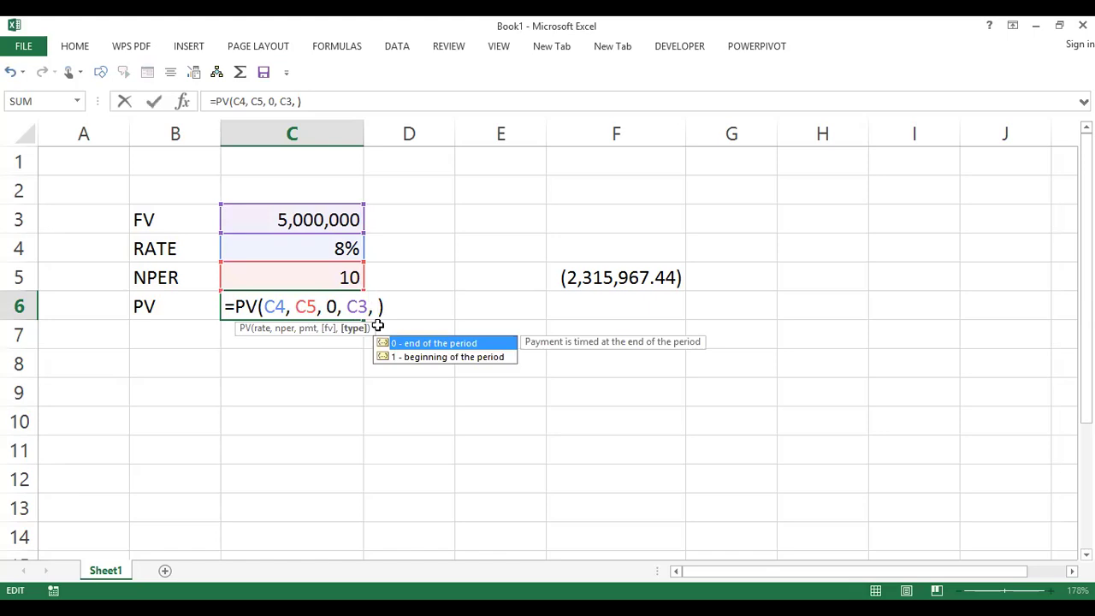
key("BackSpace")
key("BackSpace")
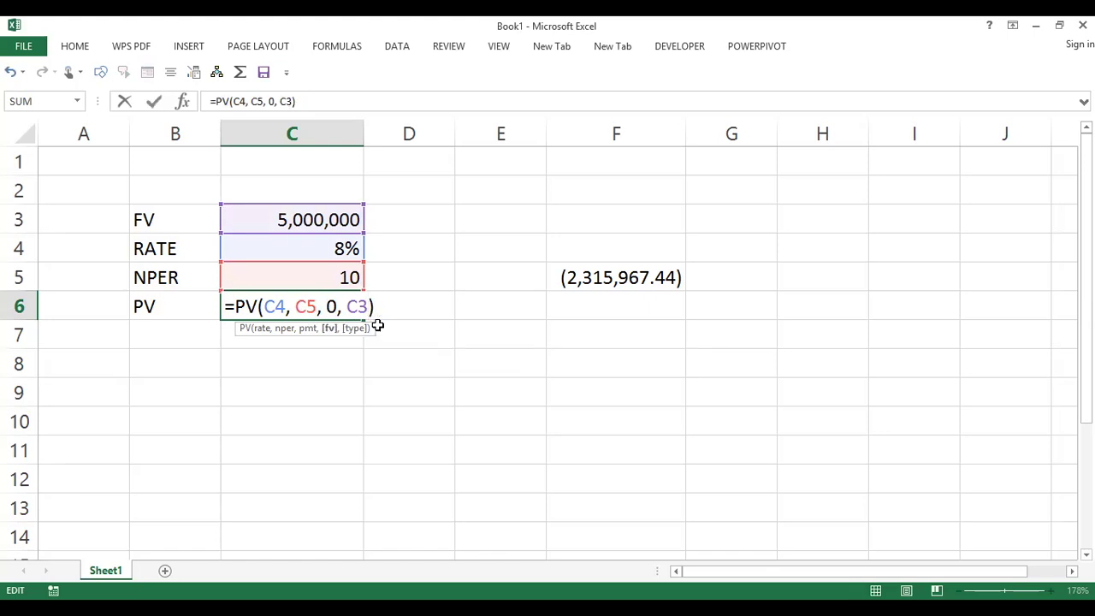
type(",")
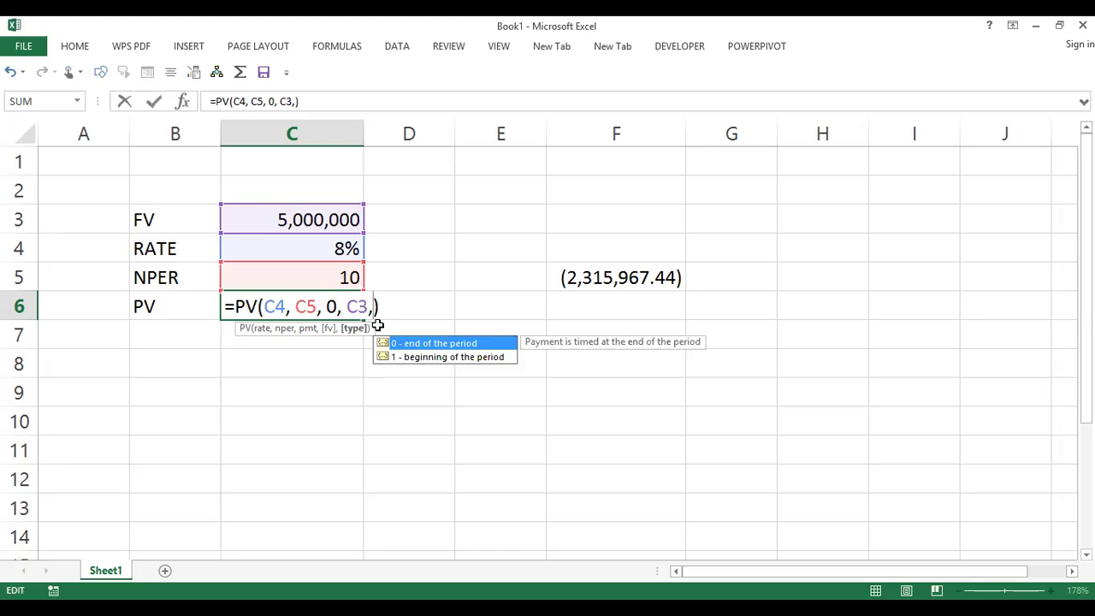
double_click(431, 340)
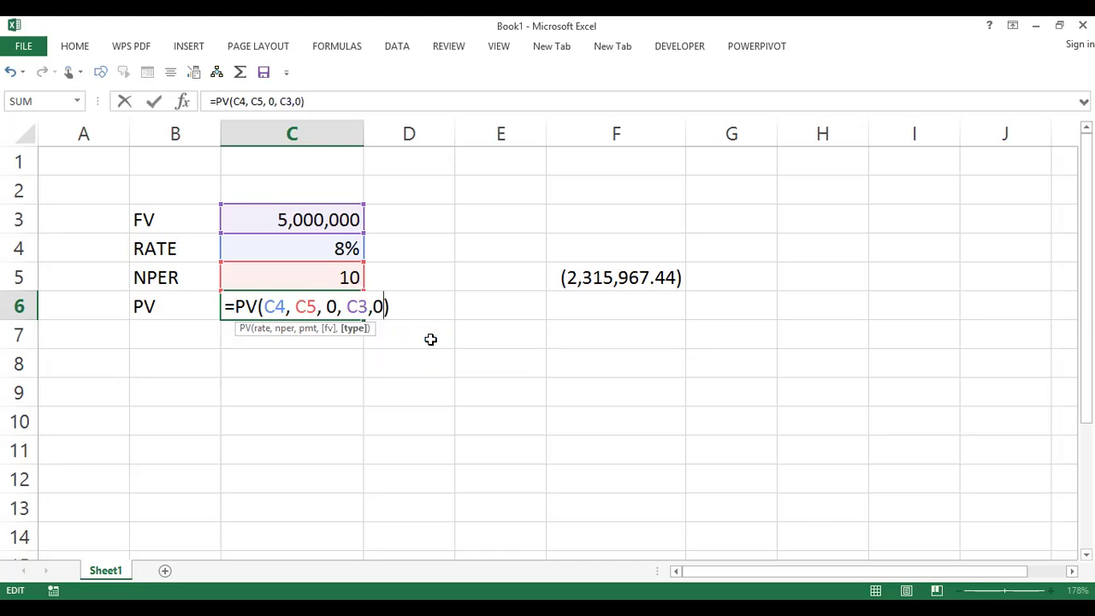
key("Return")
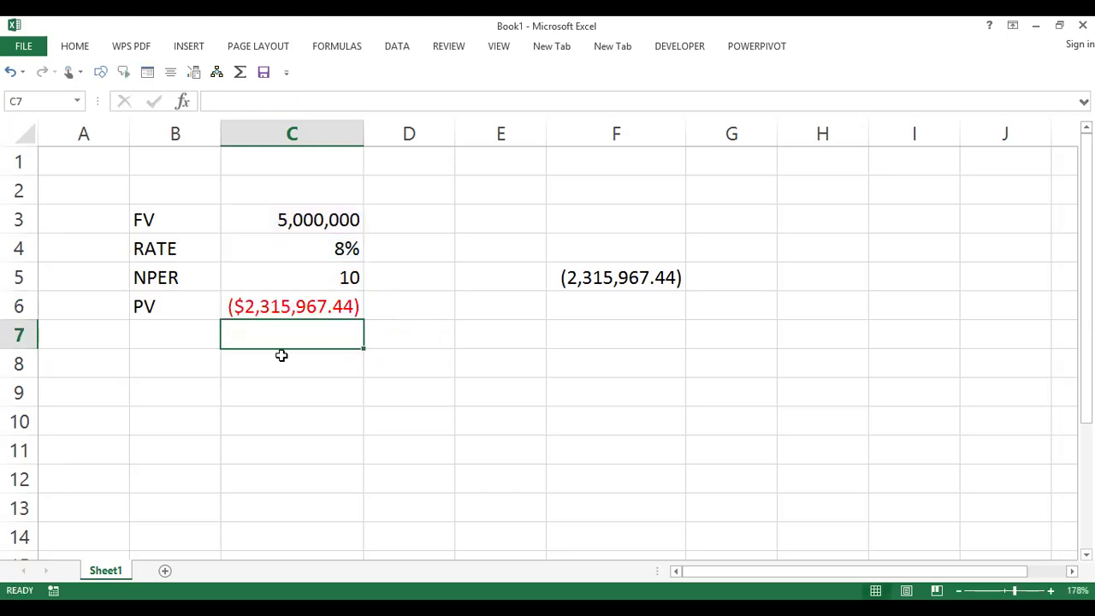
Change the type argument of the PV formula in cell C6 to 1 (beginning of the period).
double_click(314, 306)
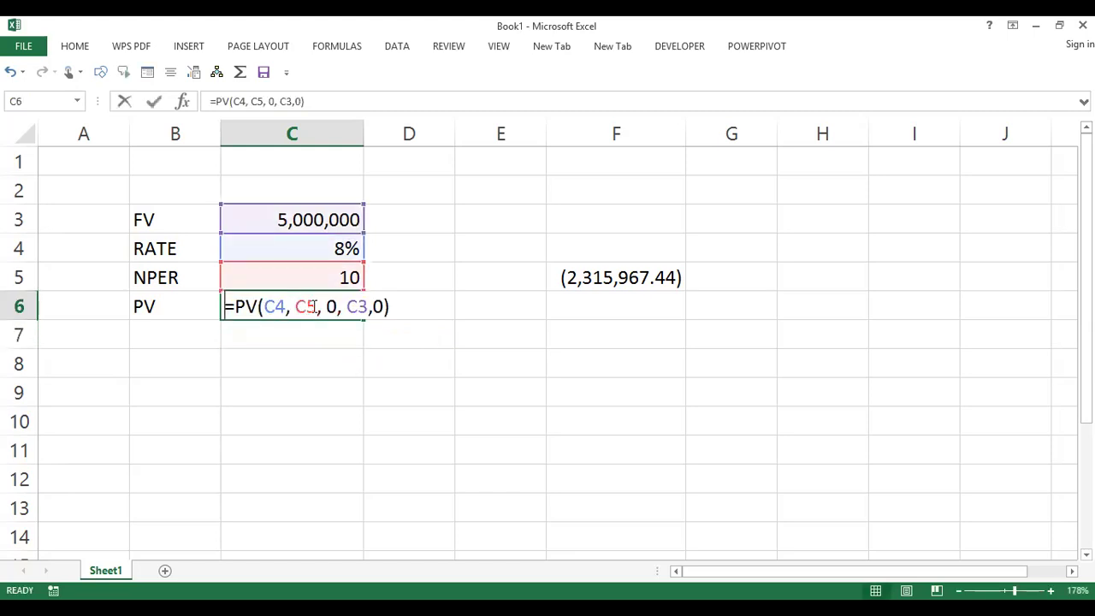
left_click(379, 306)
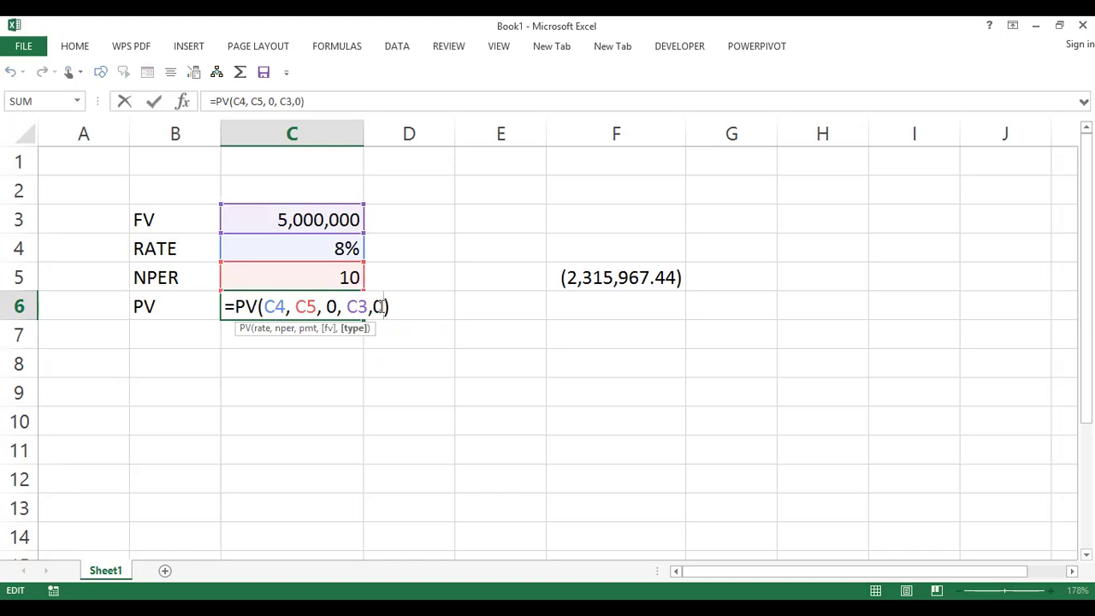
key("BackSpace")
type("1")
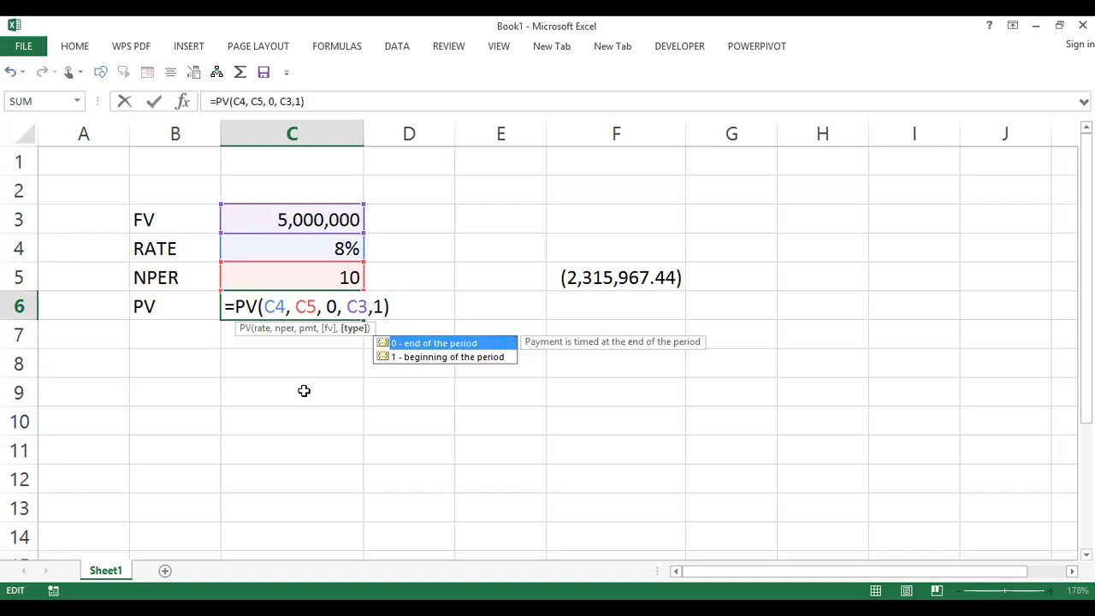
key("Return")
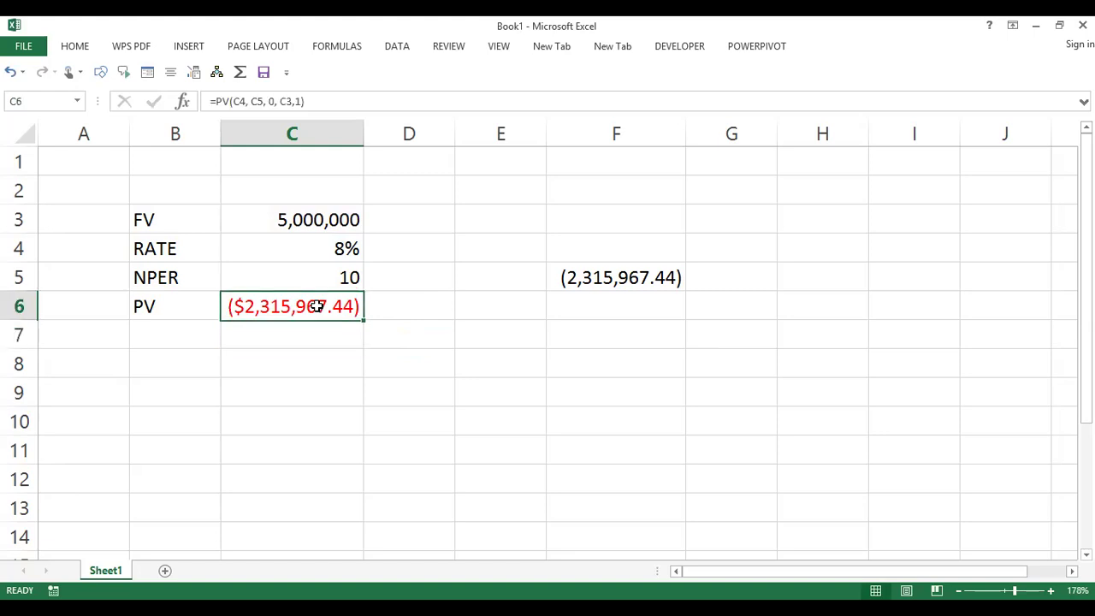
Remove the optional type argument from the PV formula in cell C6 so that it ends with C3.
double_click(318, 305)
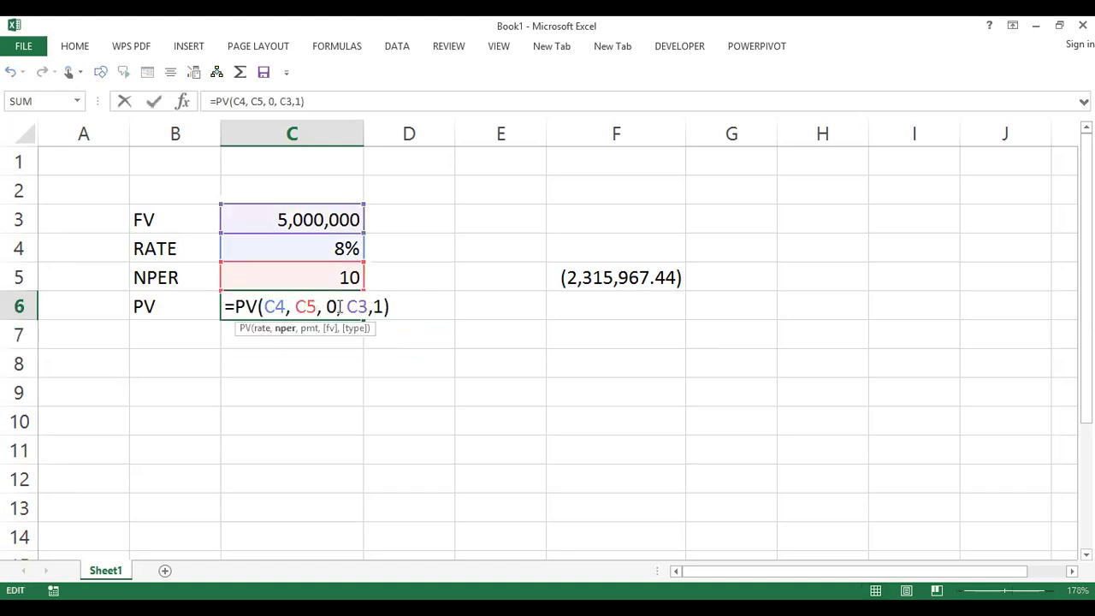
left_click(325, 393)
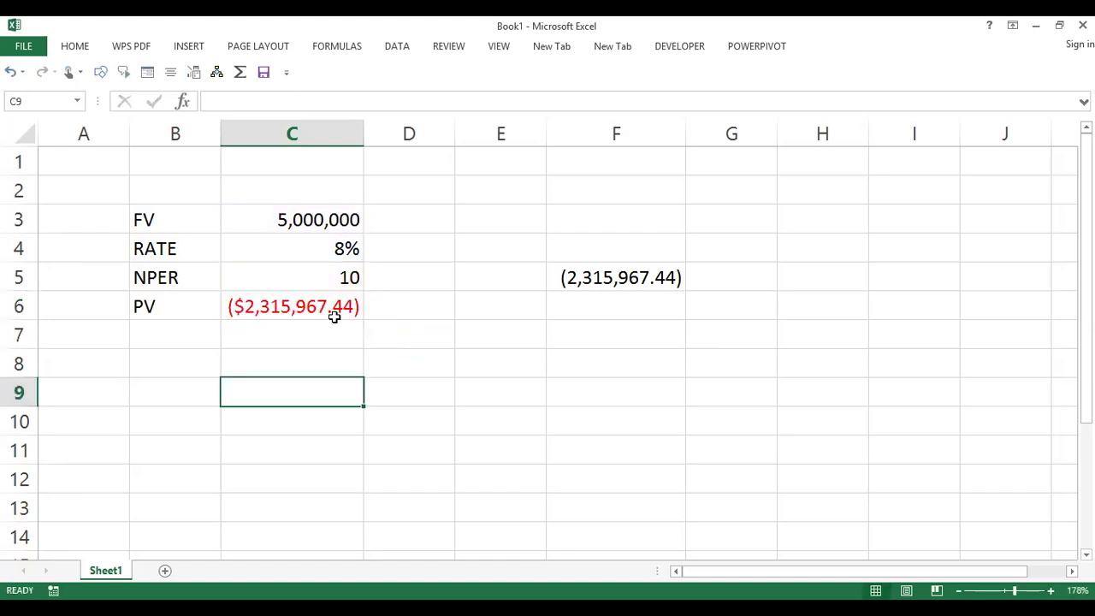
double_click(339, 308)
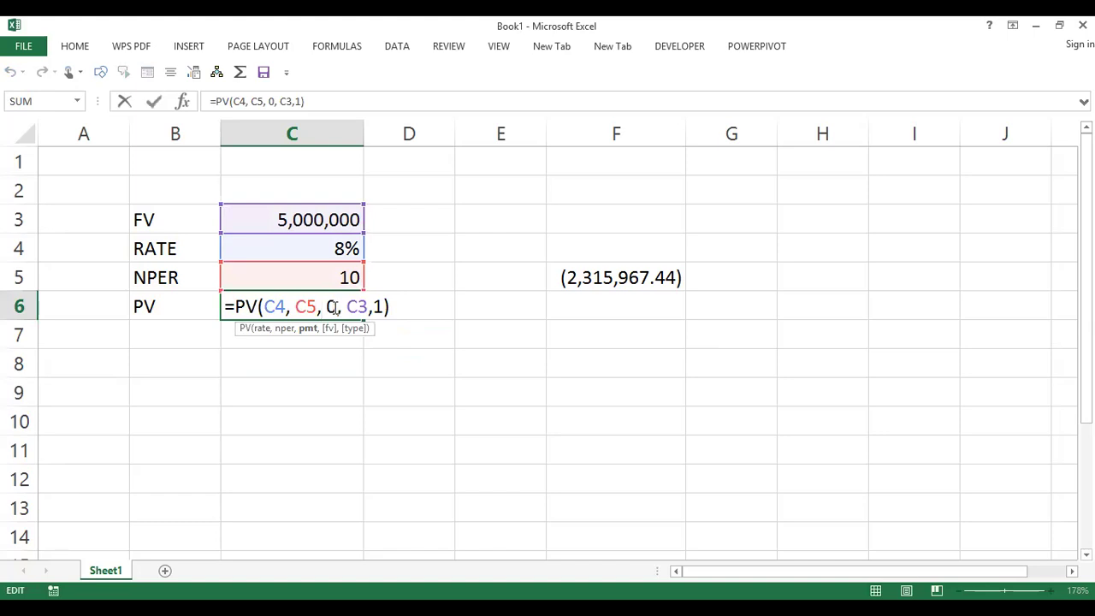
left_click(383, 308)
key("BackSpace")
key("BackSpace")
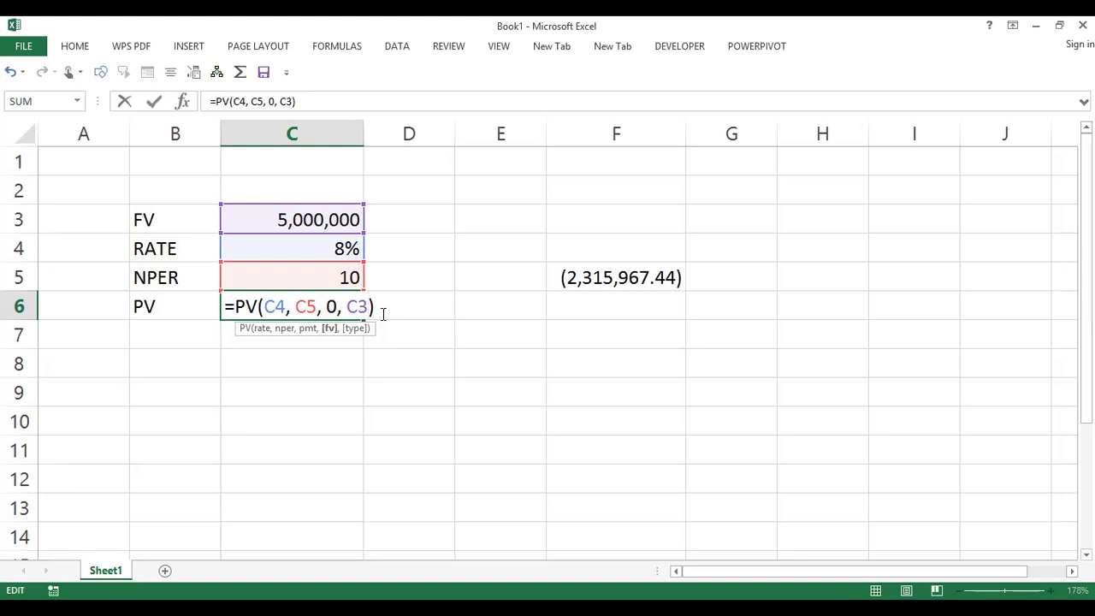
key("Return")
key("Return")
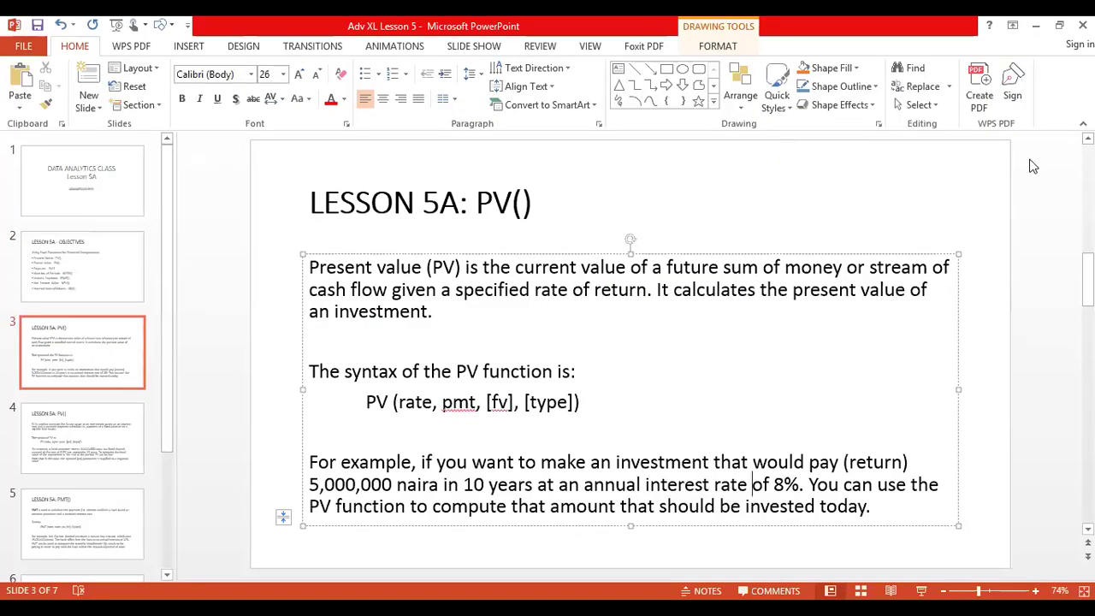
Switch to PowerPoint, present the PV() lesson slide full screen, and glance at the FV() slide before returning to it.
left_click(1040, 291)
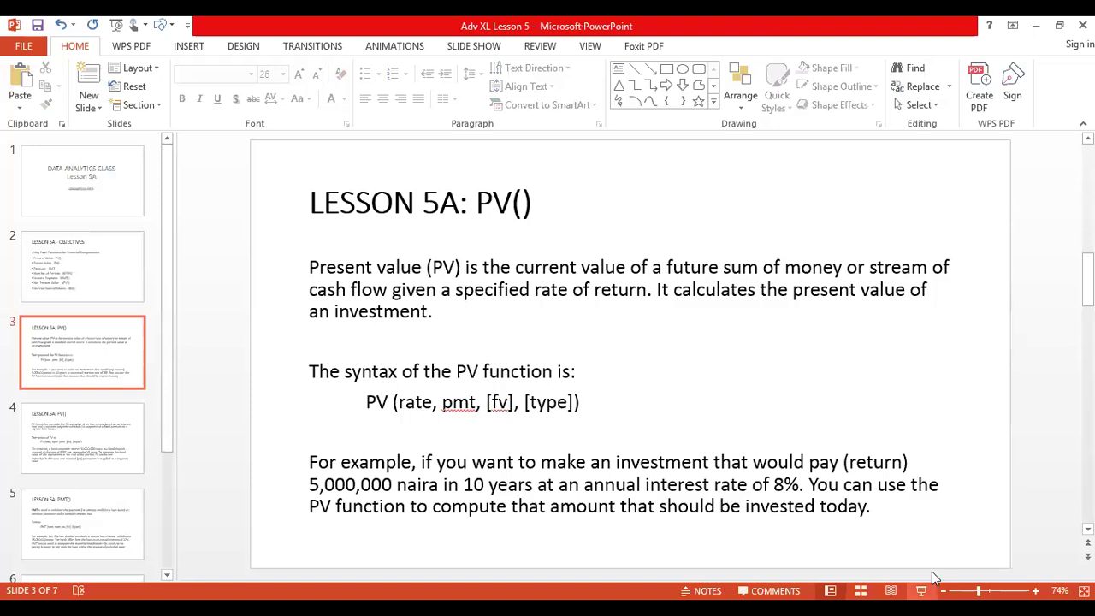
key("shift+F5")
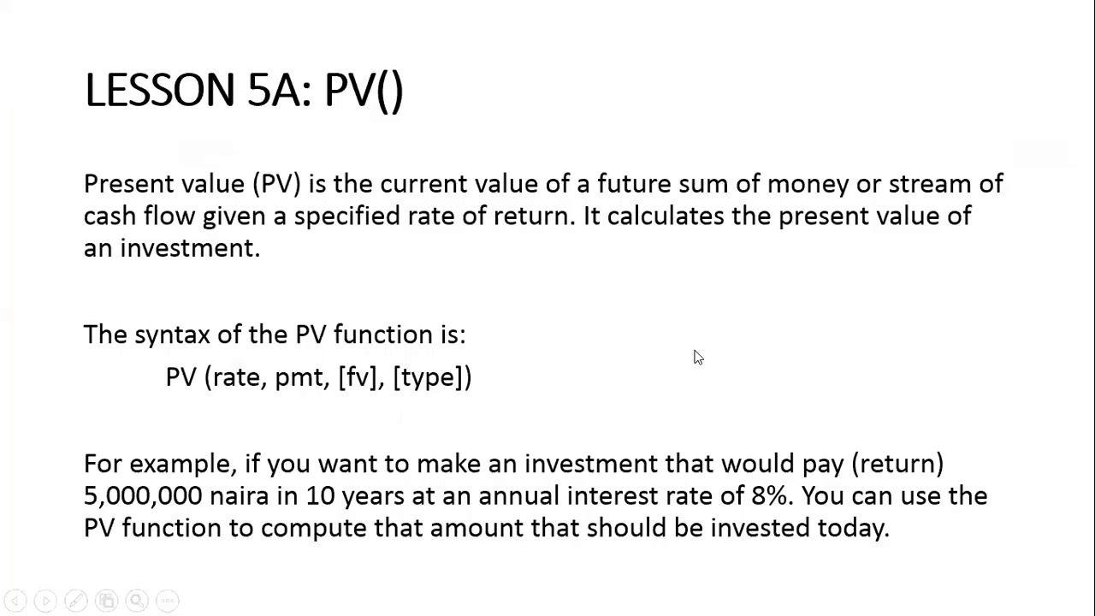
left_click(664, 349)
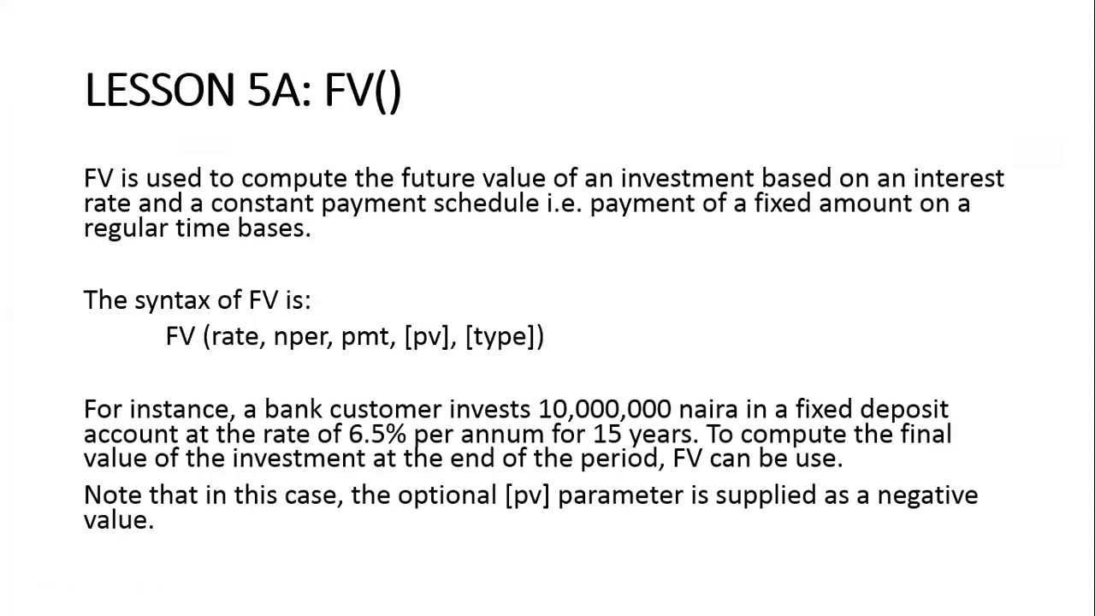
key("Left")
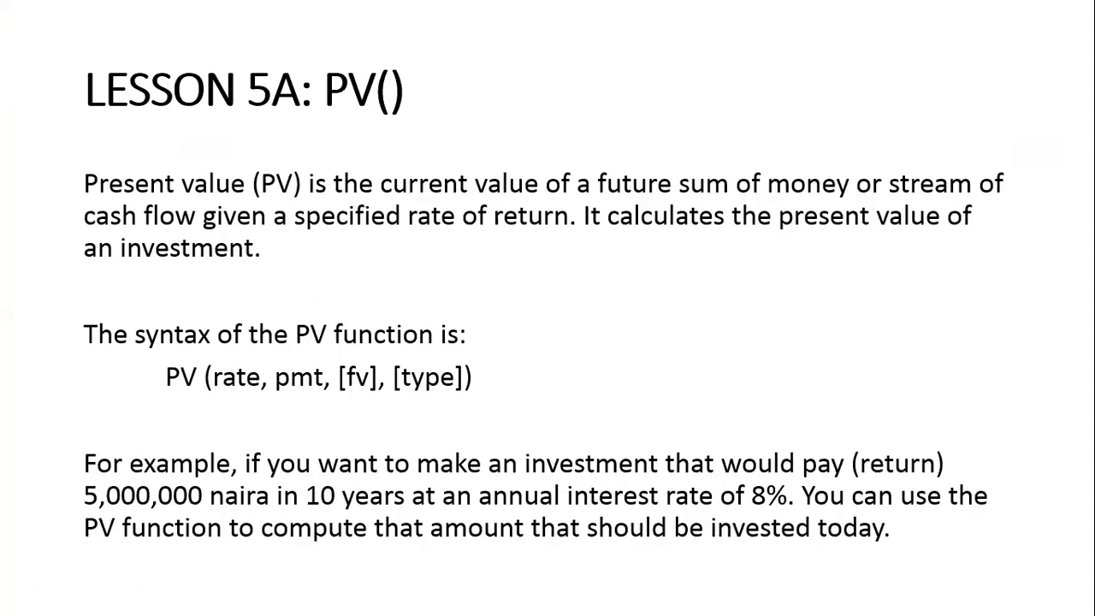
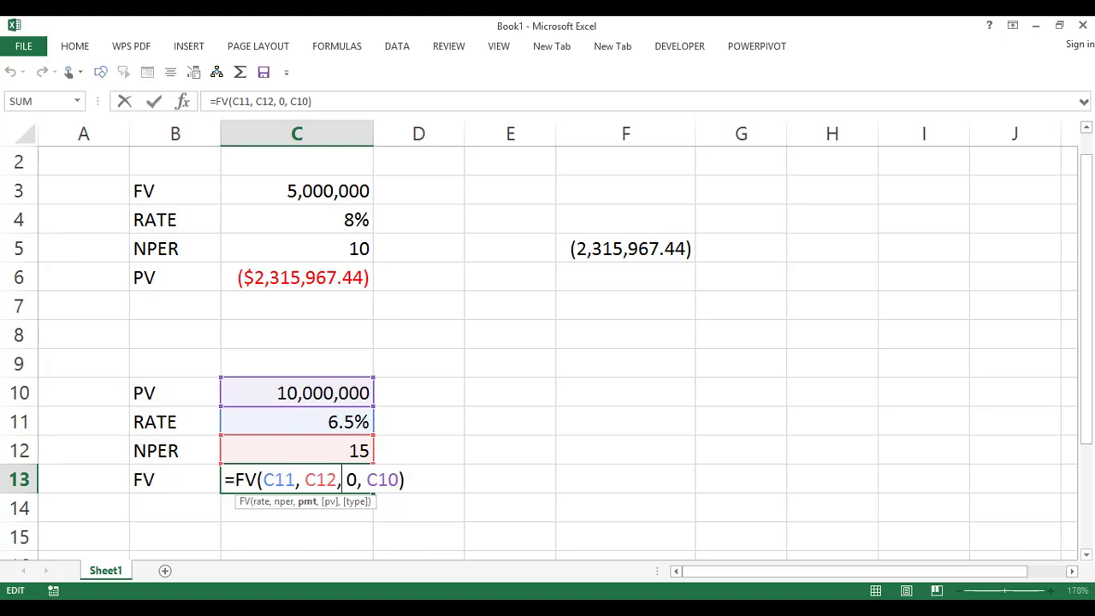
Replace the payment and pv arguments of the FV formula in cell C13 with a single payment of 1000000.
key("Right")
key("Right")
key("Right")
key("Right")
key("Right")
key("Delete")
key("BackSpace")
key("BackSpace")
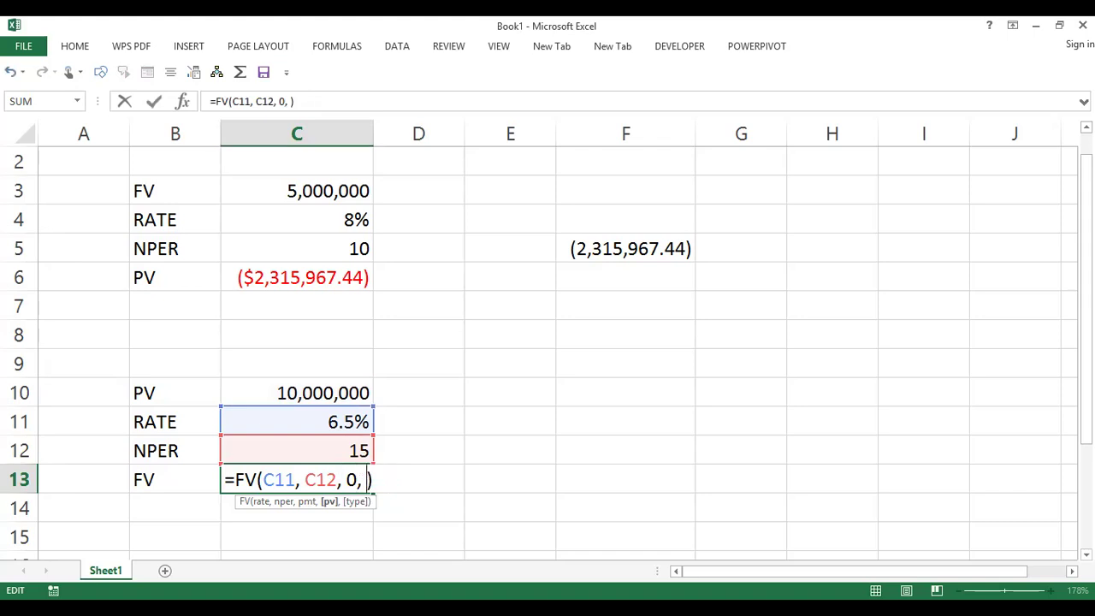
key("BackSpace")
key("BackSpace")
key("BackSpace")
type("1")
type("000000")
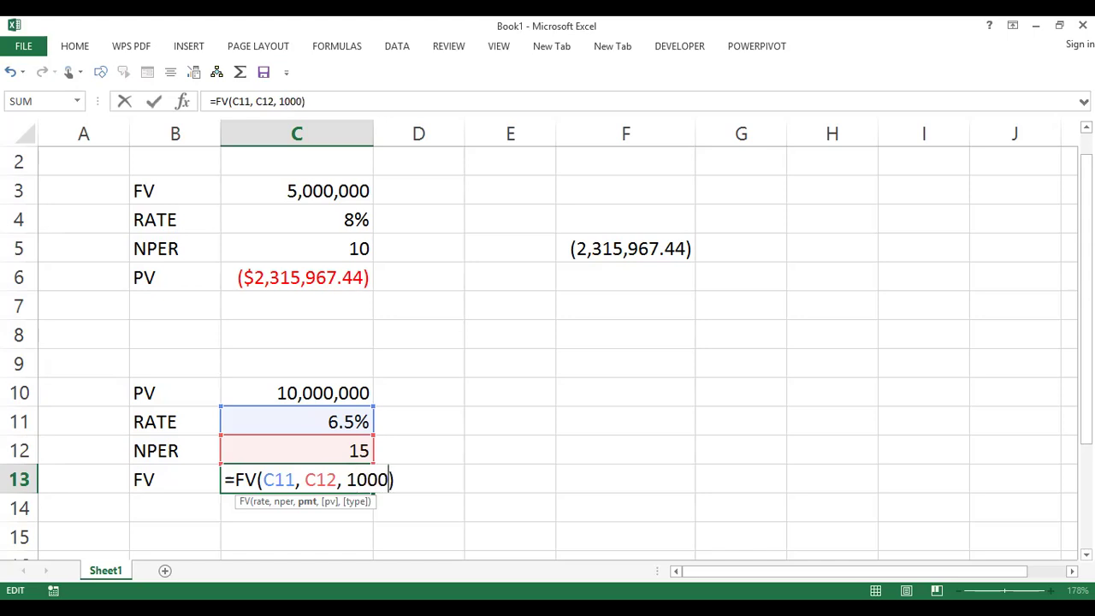
key("Return")
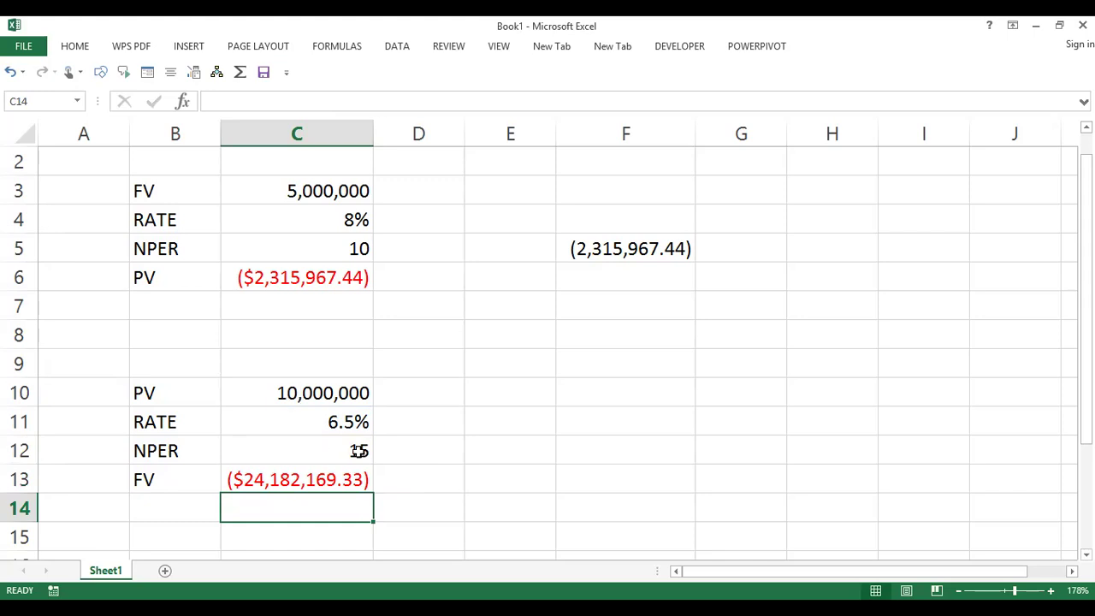
Review the arguments of the FV formula in cell C13 and leave it without edits.
left_click(332, 481)
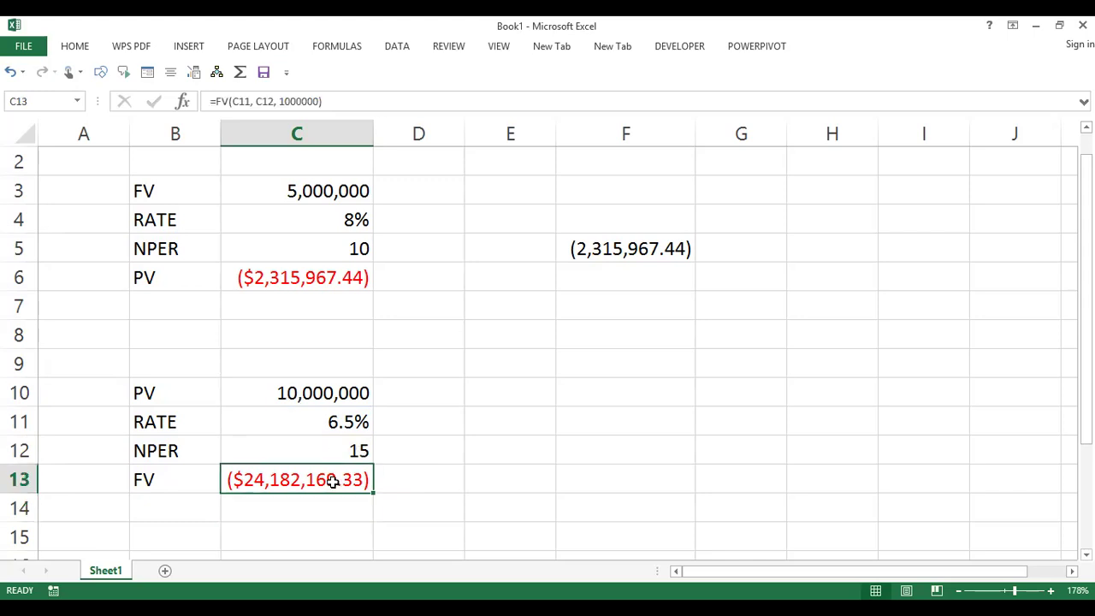
double_click(332, 481)
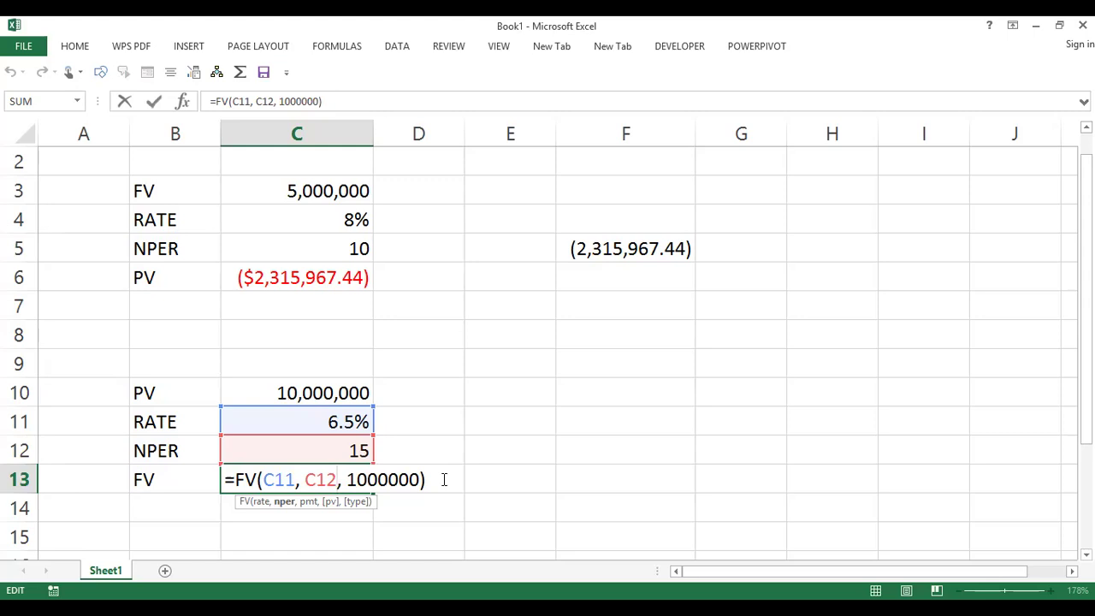
type("`")
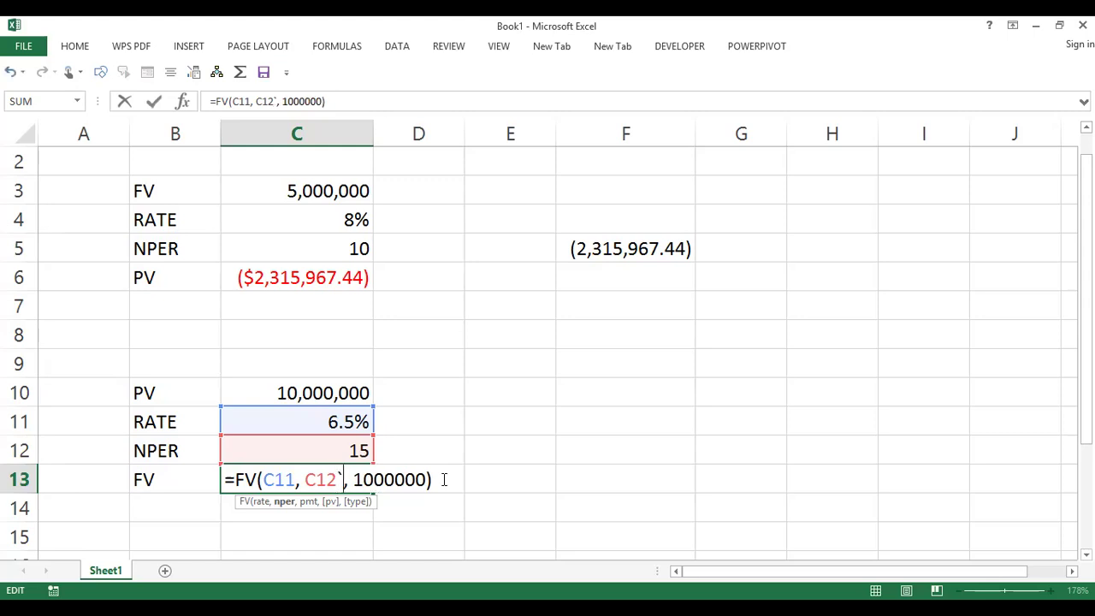
key("BackSpace")
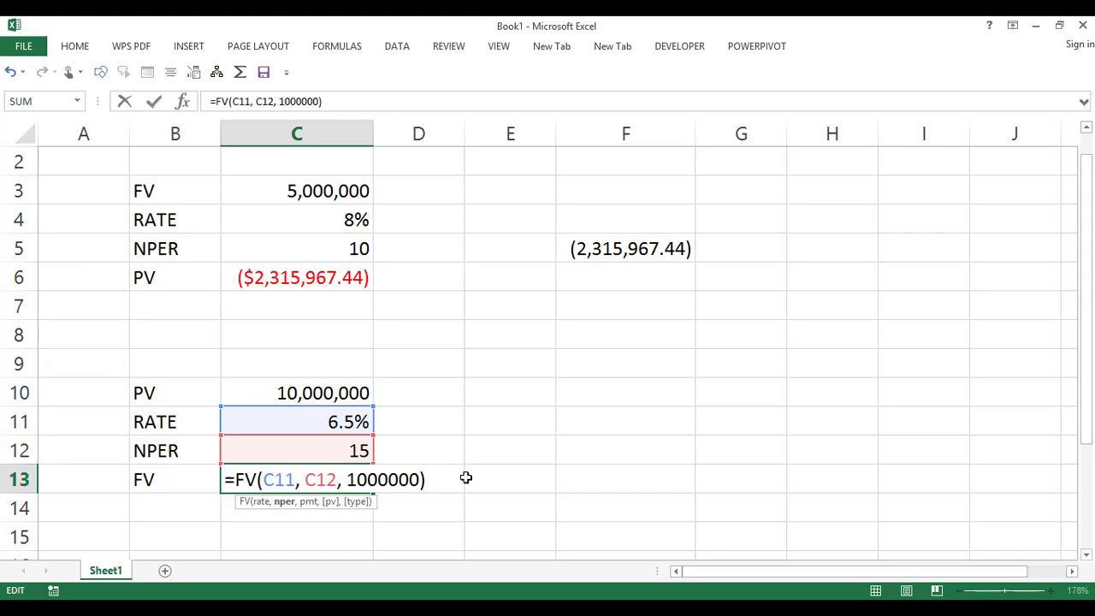
key("ctrl+Return")
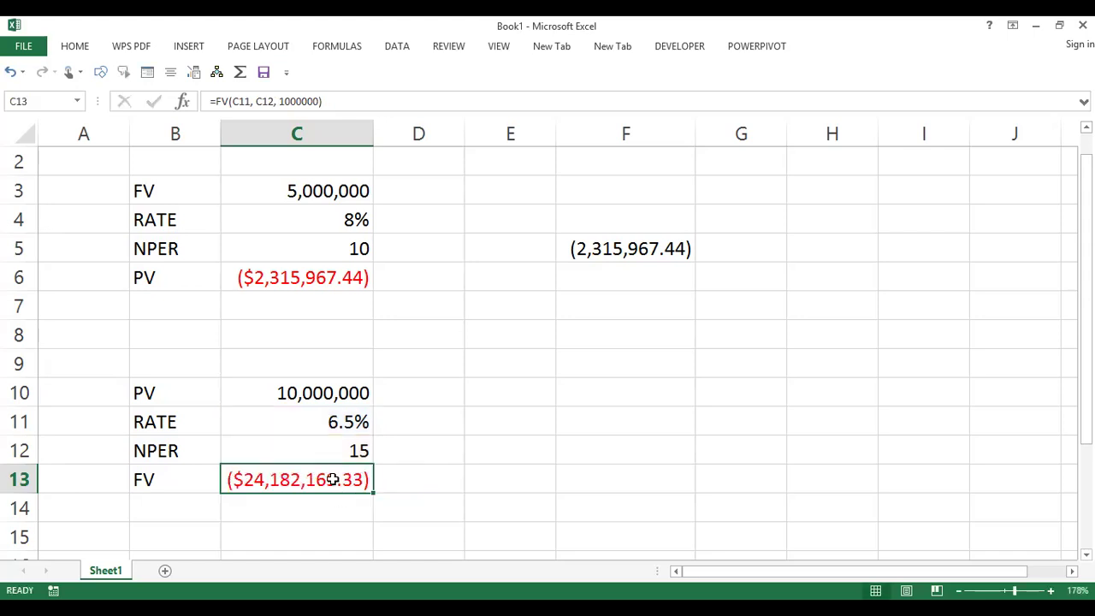
Copy the FV result from cell C13 and paste only its value into cell F13.
key("ctrl+c")
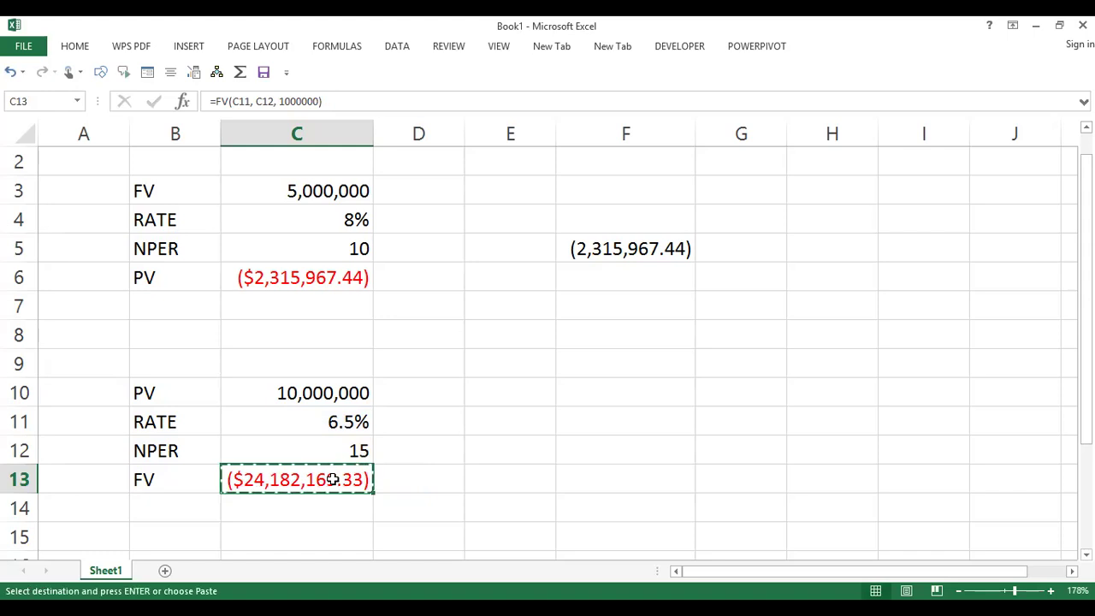
left_click(578, 480)
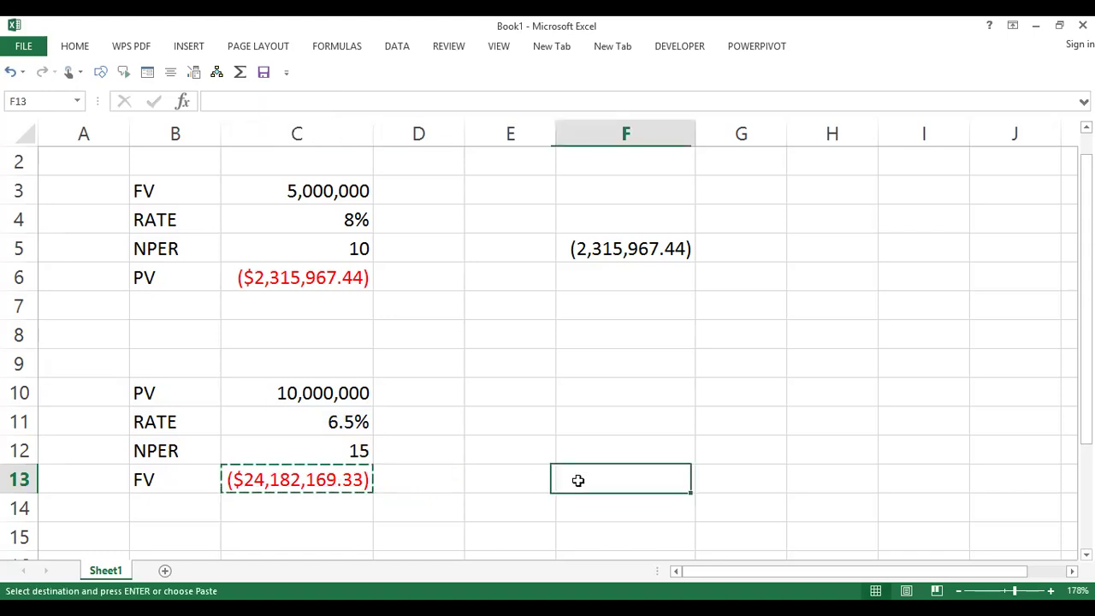
right_click(577, 479)
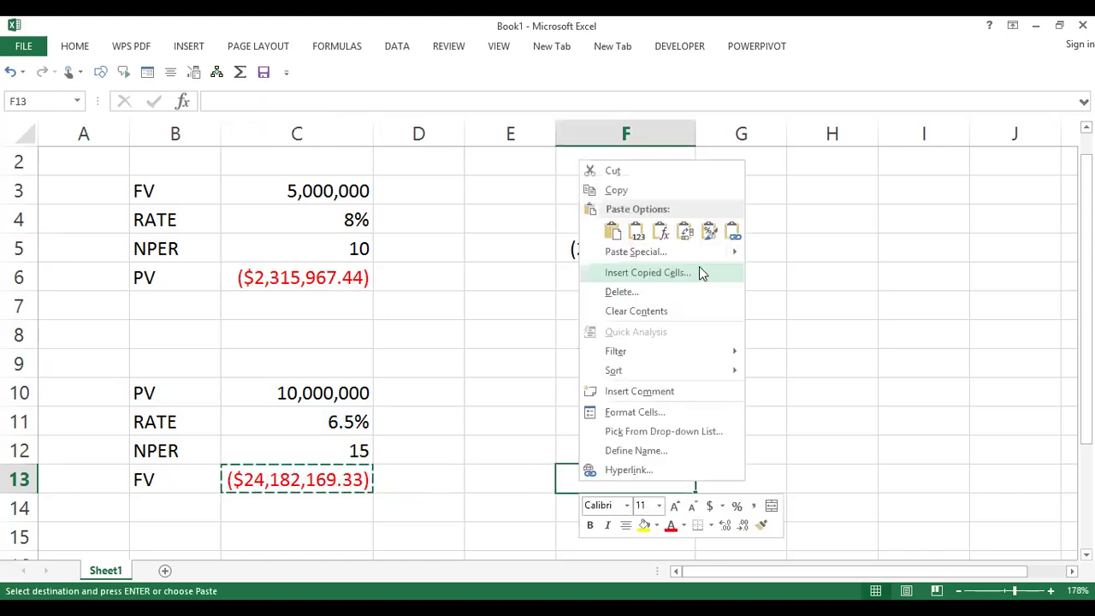
left_click(637, 231)
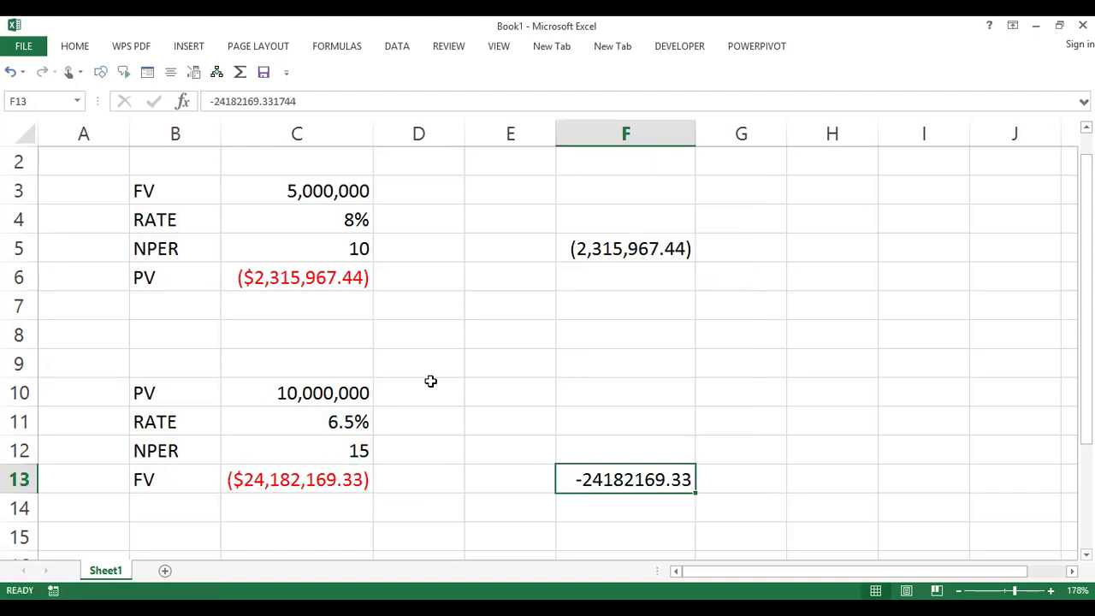
Inspect the payment argument of the FV formula in cell C13 and close the formula without edits.
double_click(348, 478)
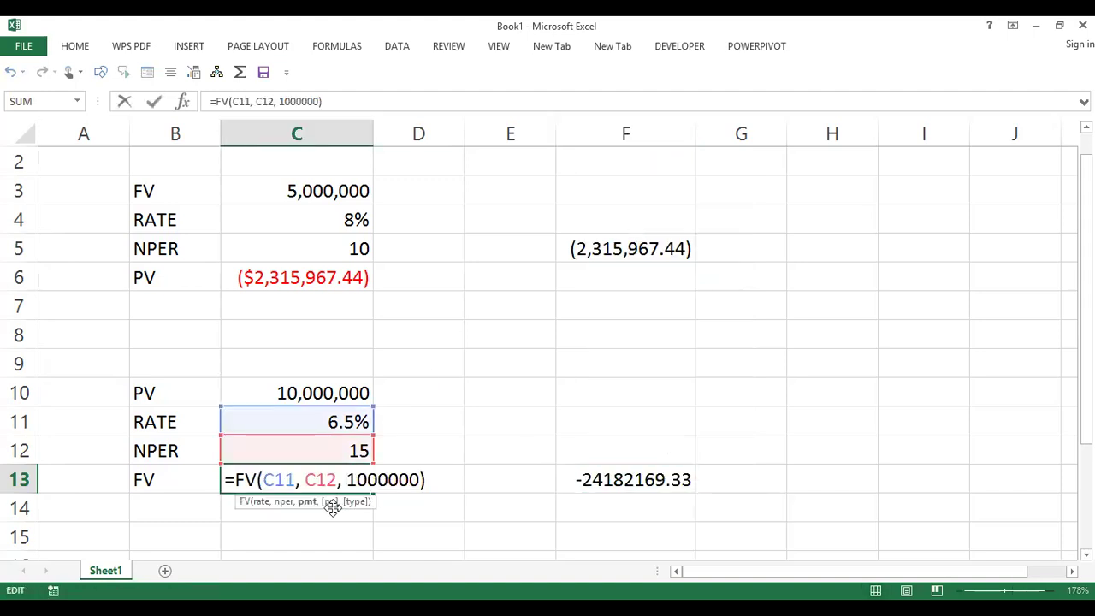
left_click(427, 483)
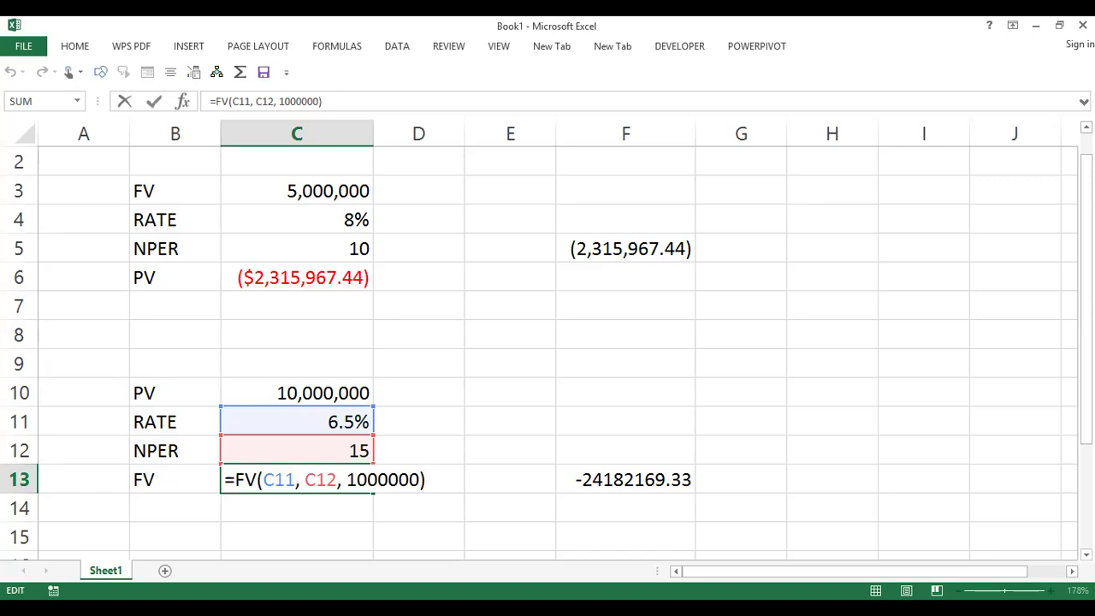
key("ctrl+Return")
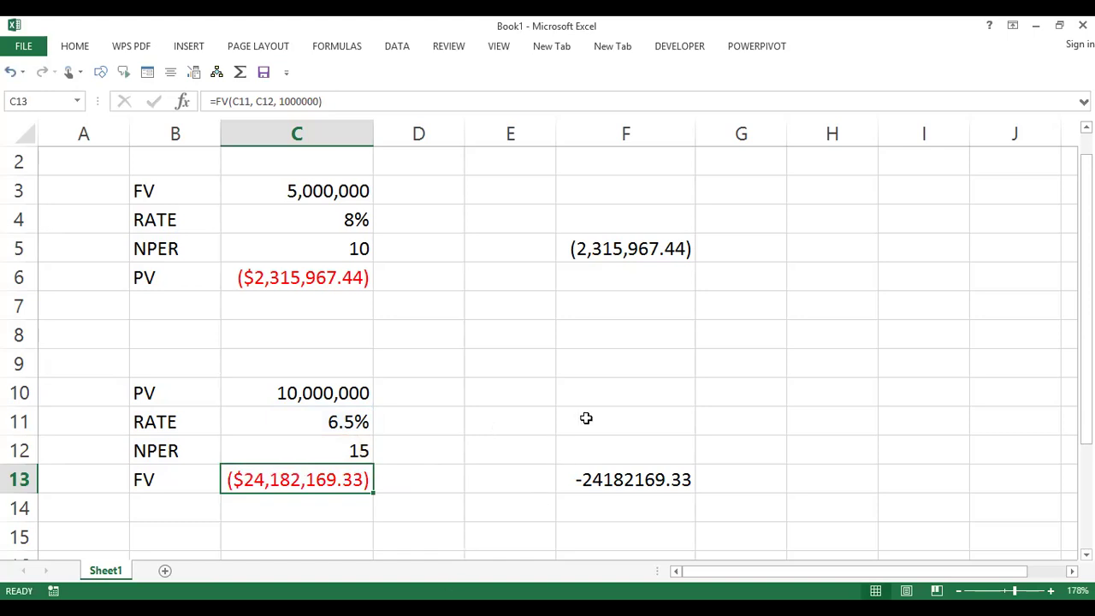
left_click(629, 397)
left_click(602, 427)
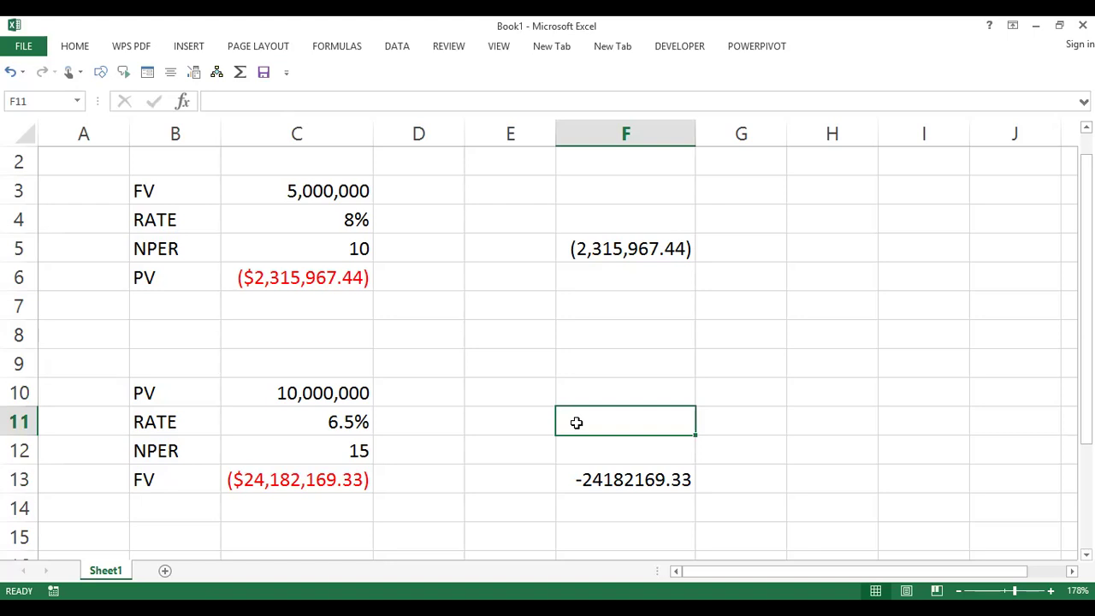
type("=")
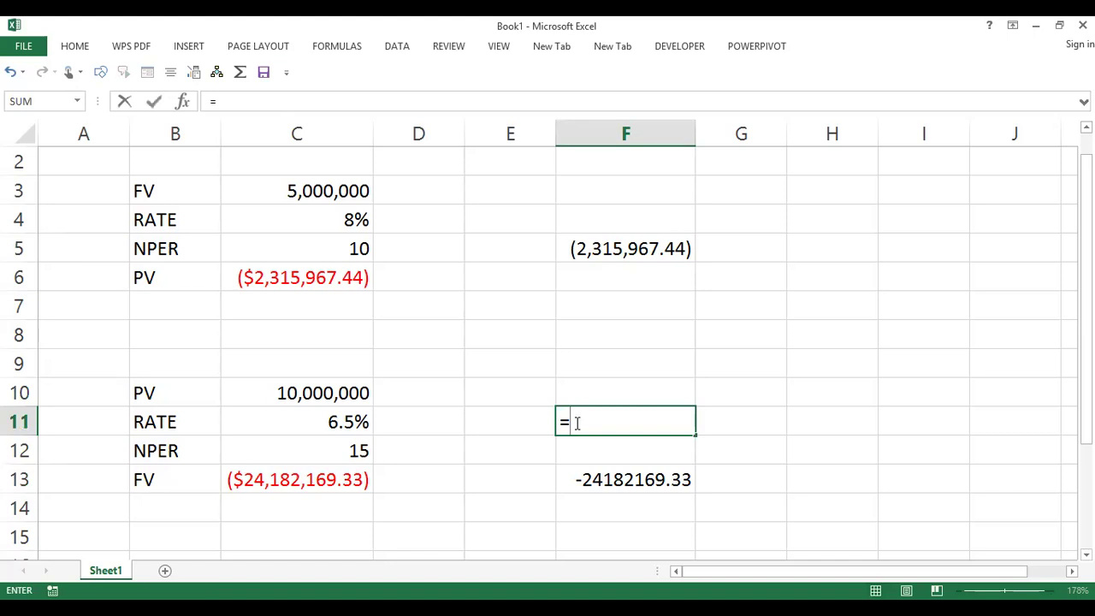
type("FV(")
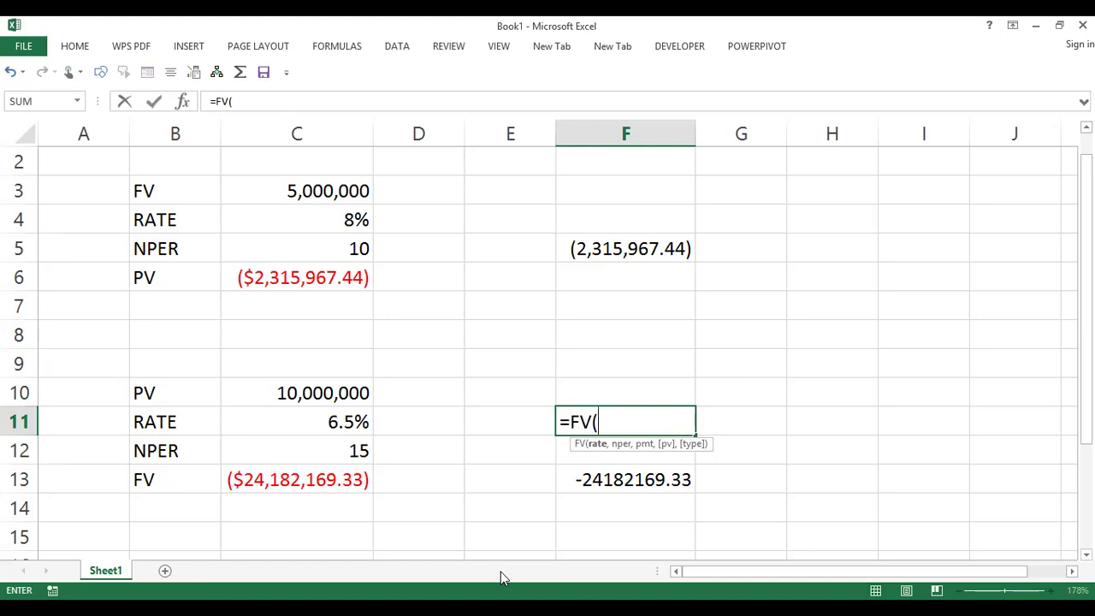
type("===")
key("BackSpace")
key("BackSpace")
key("BackSpace")
key("BackSpace")
key("BackSpace")
key("BackSpace")
key("BackSpace")
key("Escape")
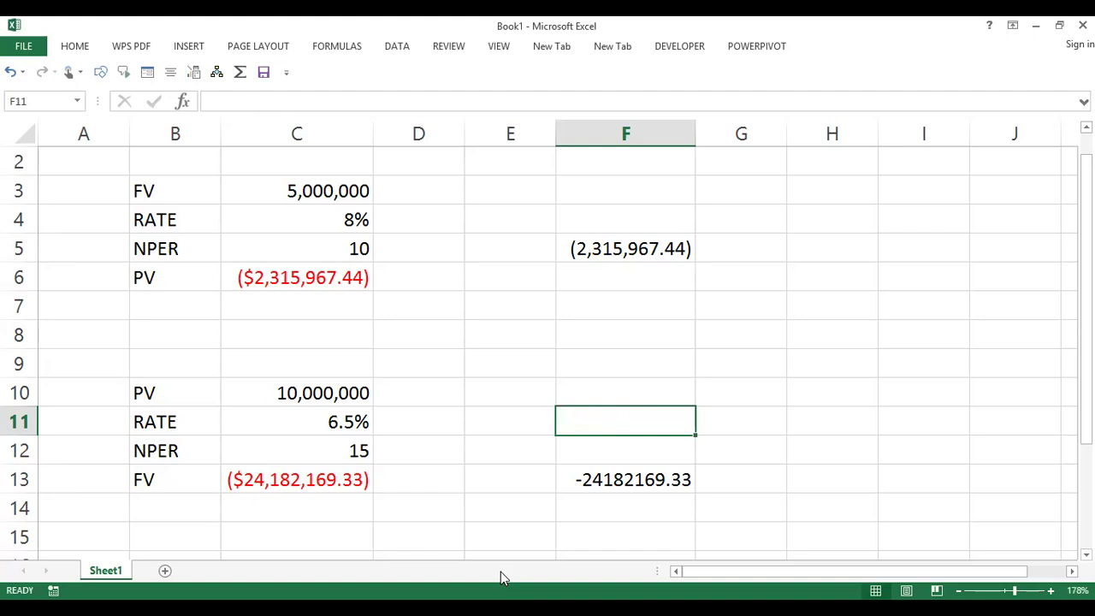
Recheck the rate, nper and payment arguments of the FV formula in cell C13.
double_click(313, 486)
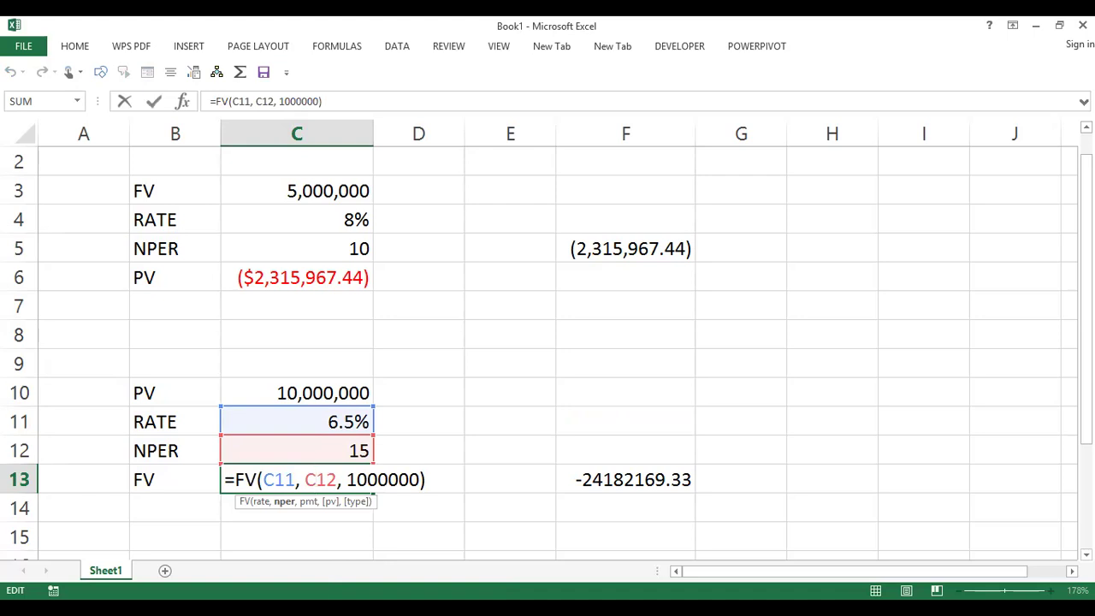
key("ctrl+Return")
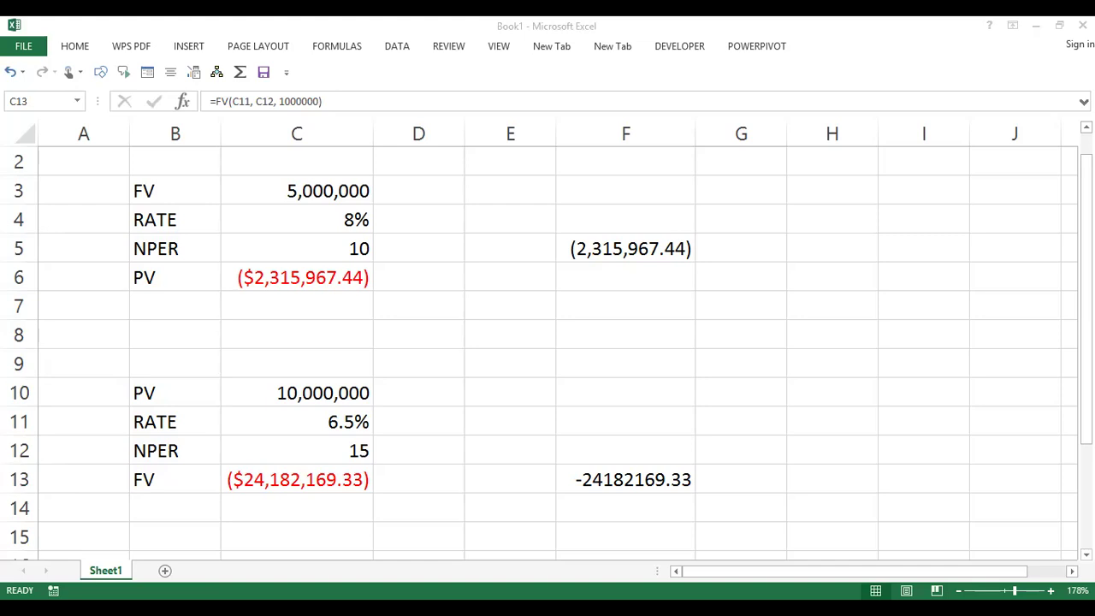
Paste the copied FV syntax text, FV (rate, nper, pmt, [pv], [type]), into cell F11.
left_click(621, 412)
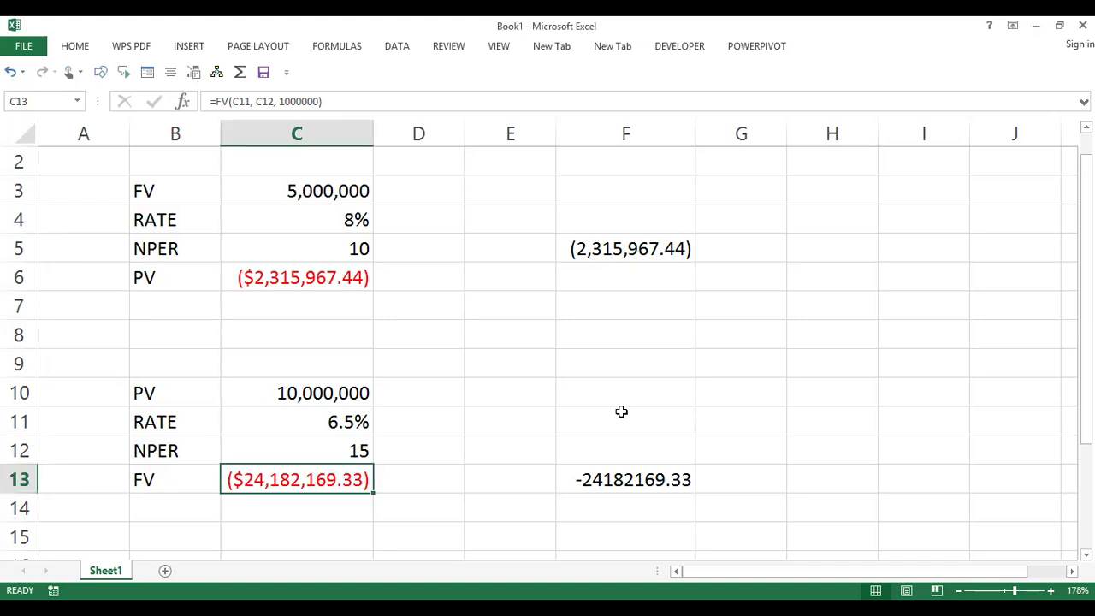
left_click(565, 420)
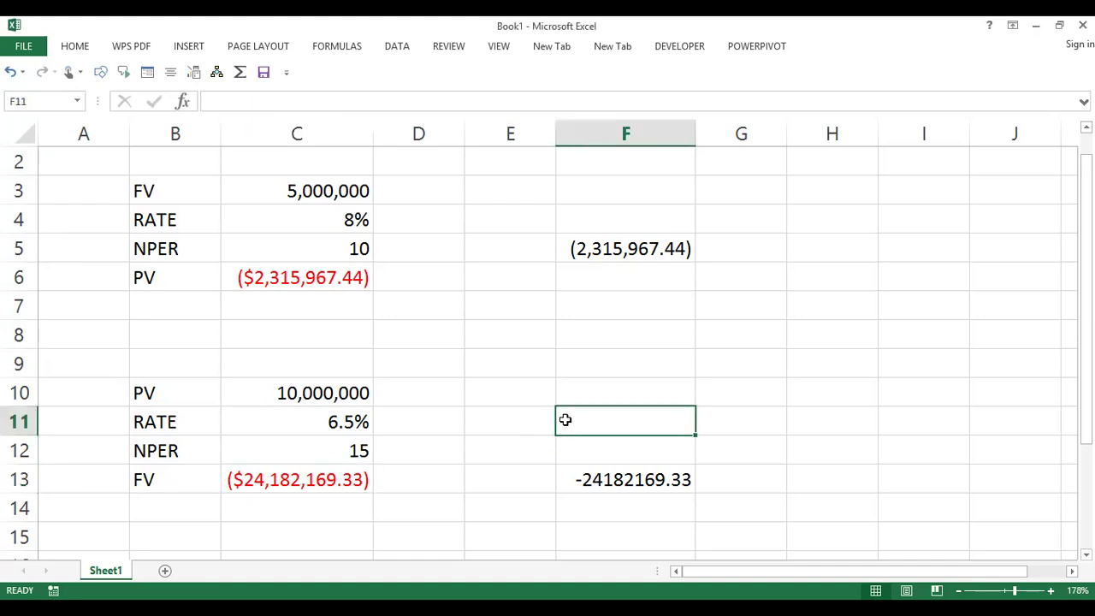
key("ctrl+v")
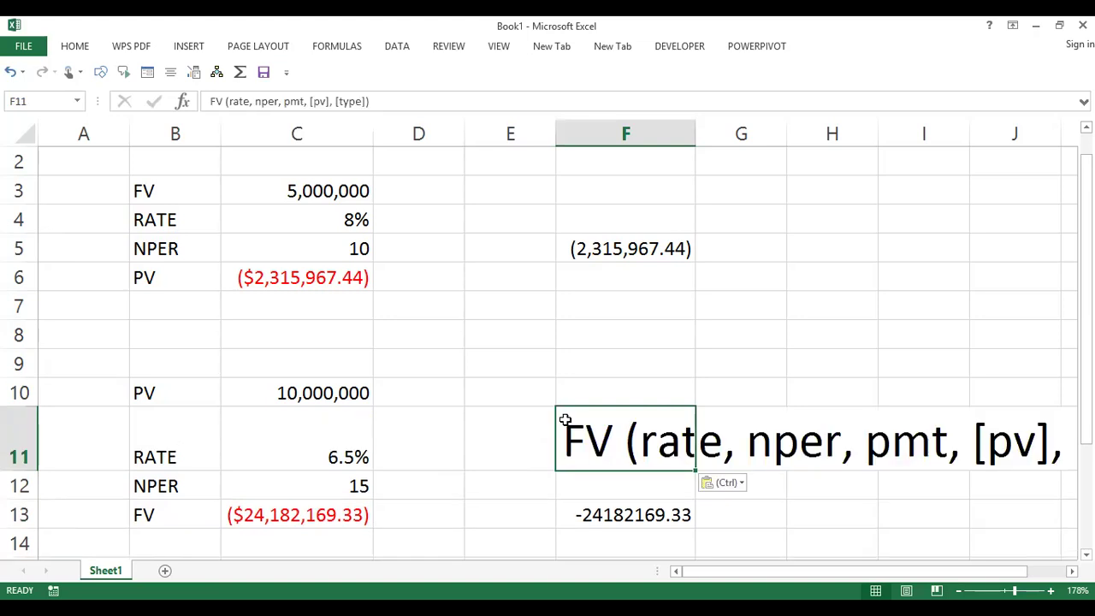
left_click(692, 382)
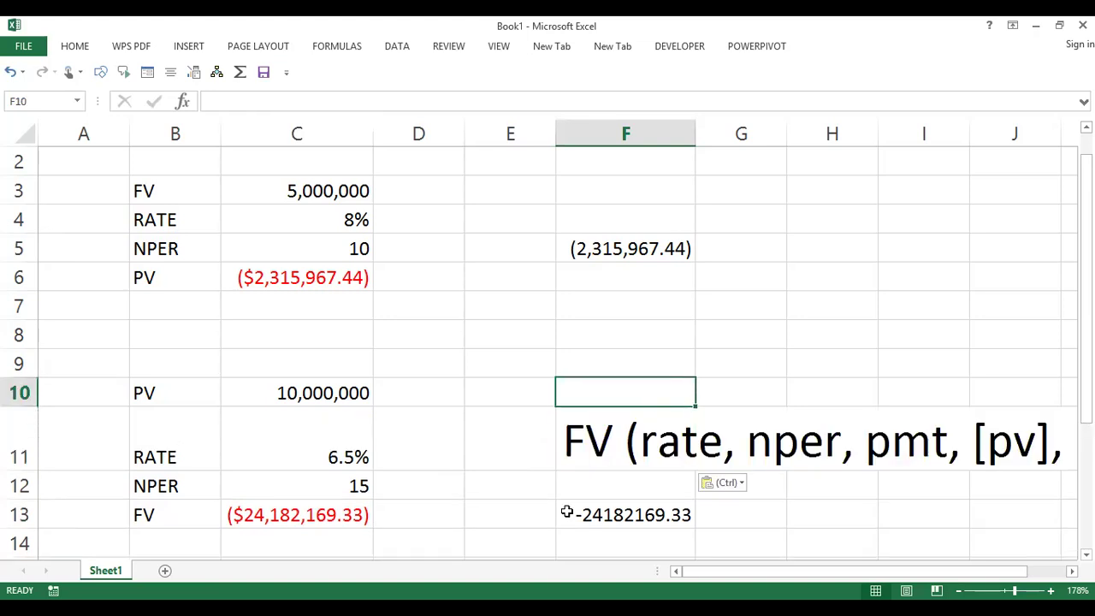
Open the FV formula in cell C13 and compare its arguments with the full syntax text in F11.
double_click(310, 514)
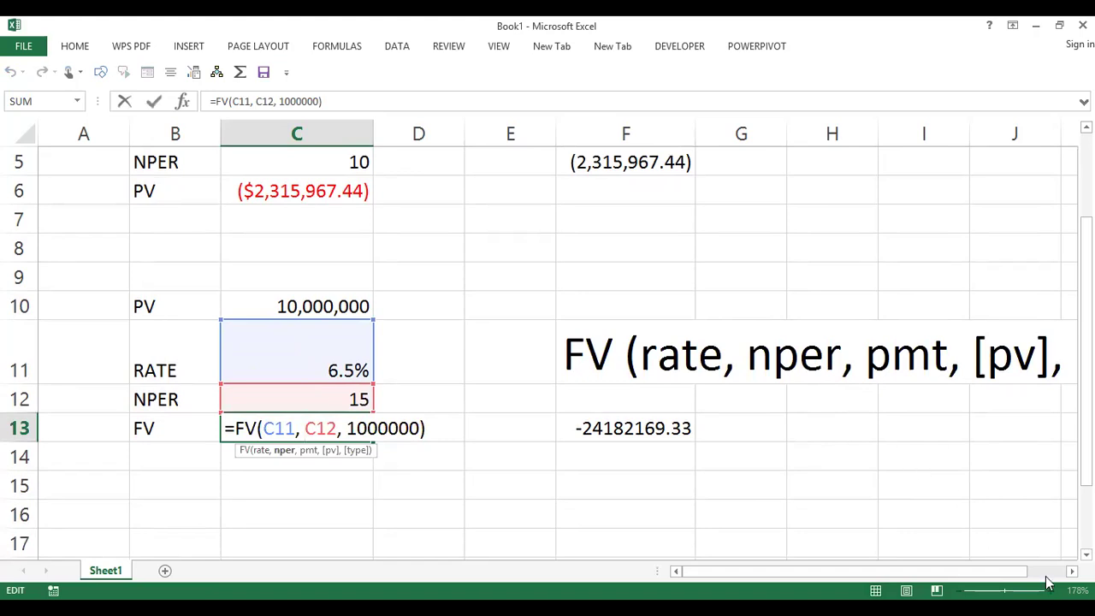
left_click(1071, 571)
left_click(1071, 571)
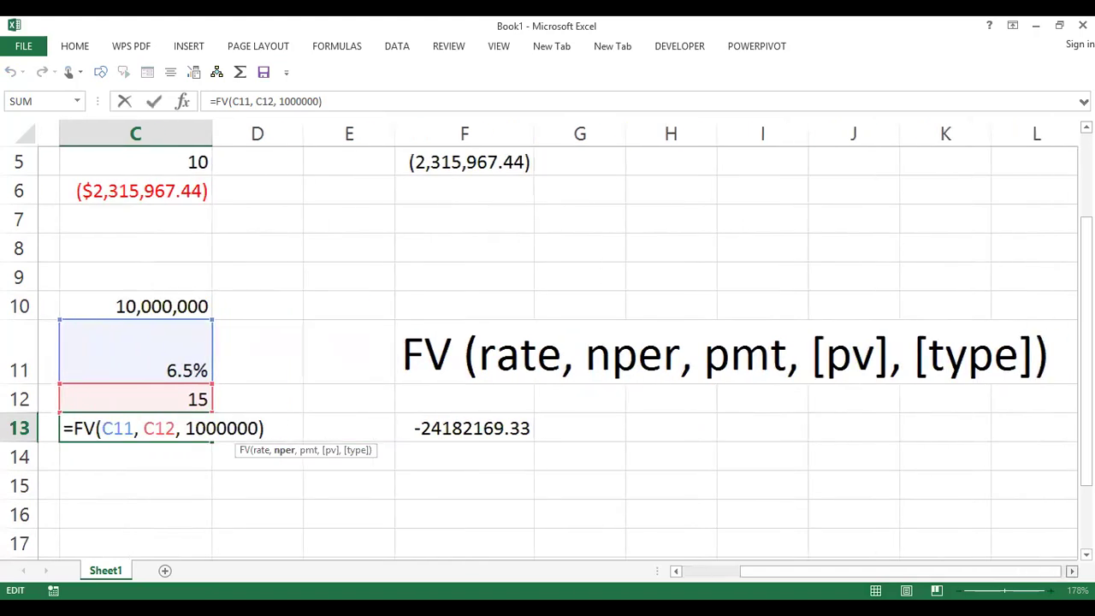
left_click(1071, 571)
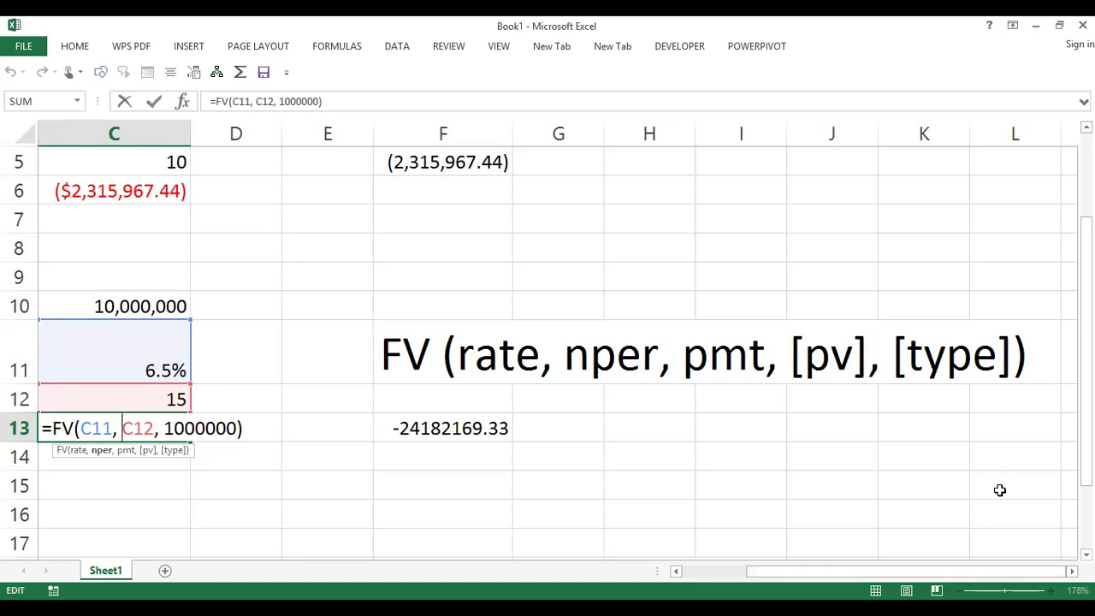
key("Right")
key("Right")
key("Right")
key("Right")
key("Right")
key("Right")
key("Right")
key("Right")
key("Right")
key("Right")
key("Right")
key("Right")
type(",")
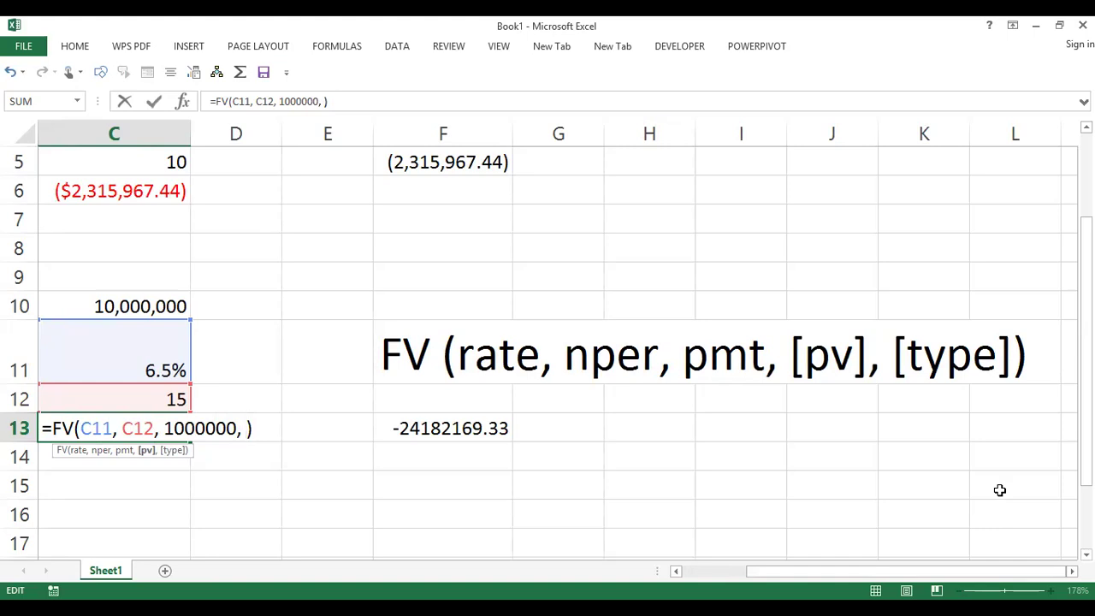
key("BackSpace")
key("BackSpace")
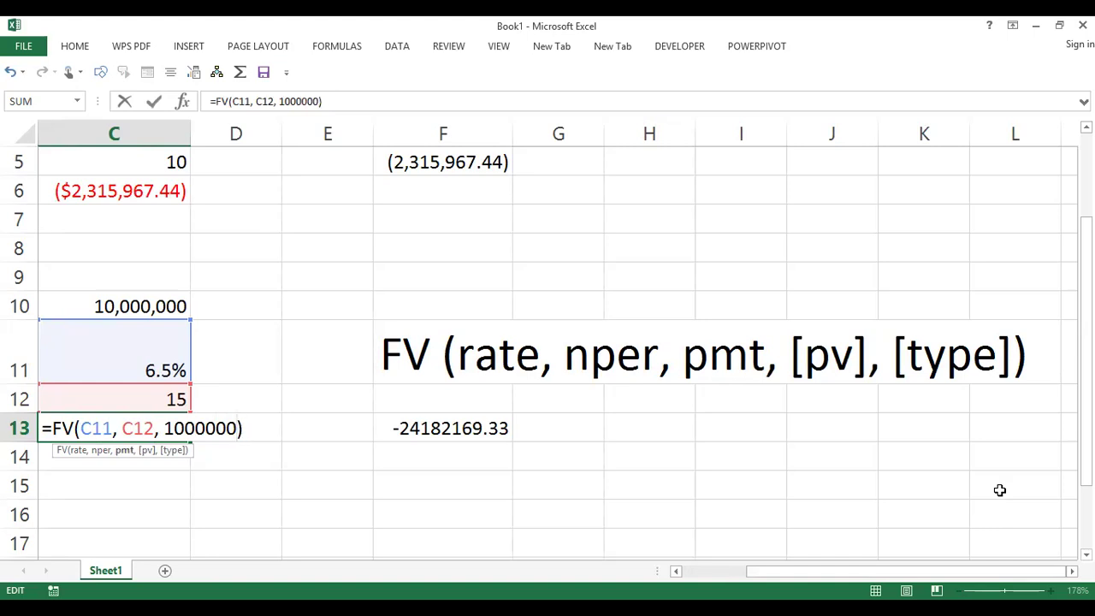
key("Return")
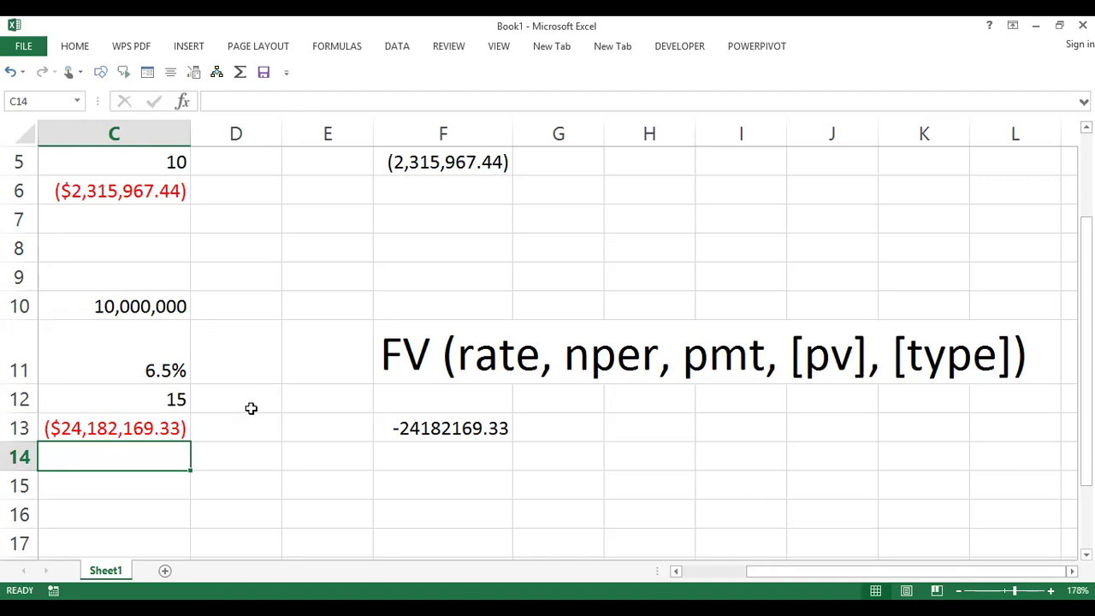
Add 0 as the pv argument after the 1000000 payment in the FV formula in cell C13.
double_click(154, 428)
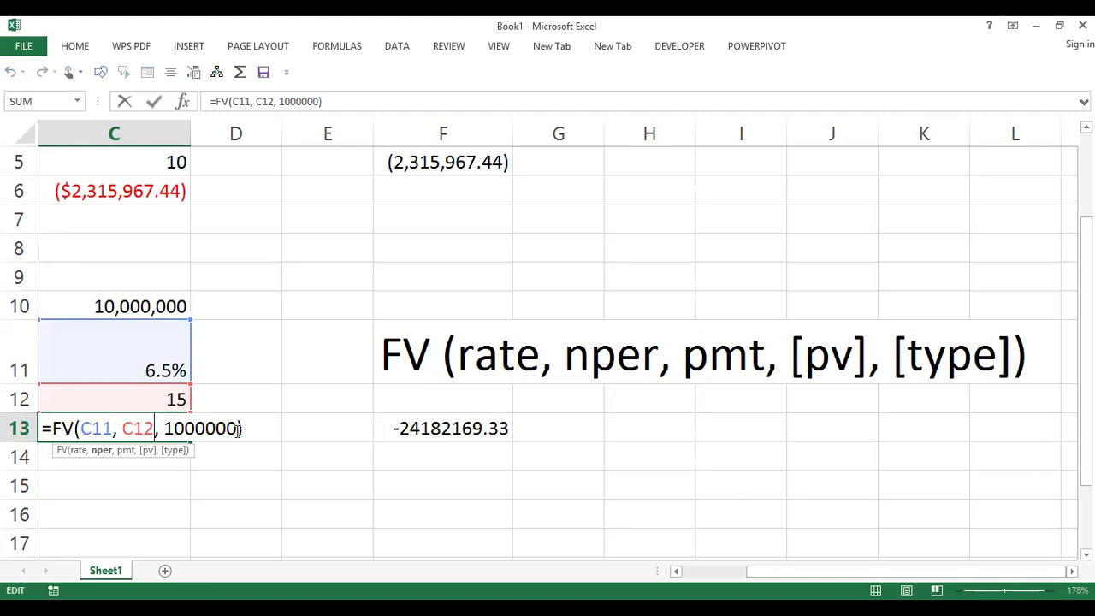
left_click(237, 429)
type(", ")
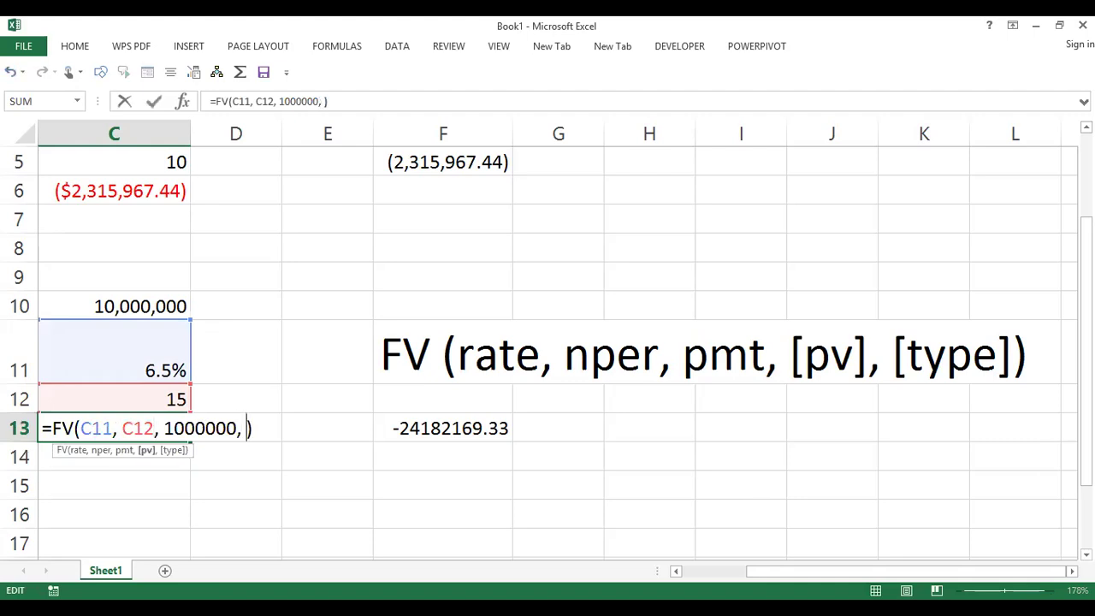
type("0")
key("Return")
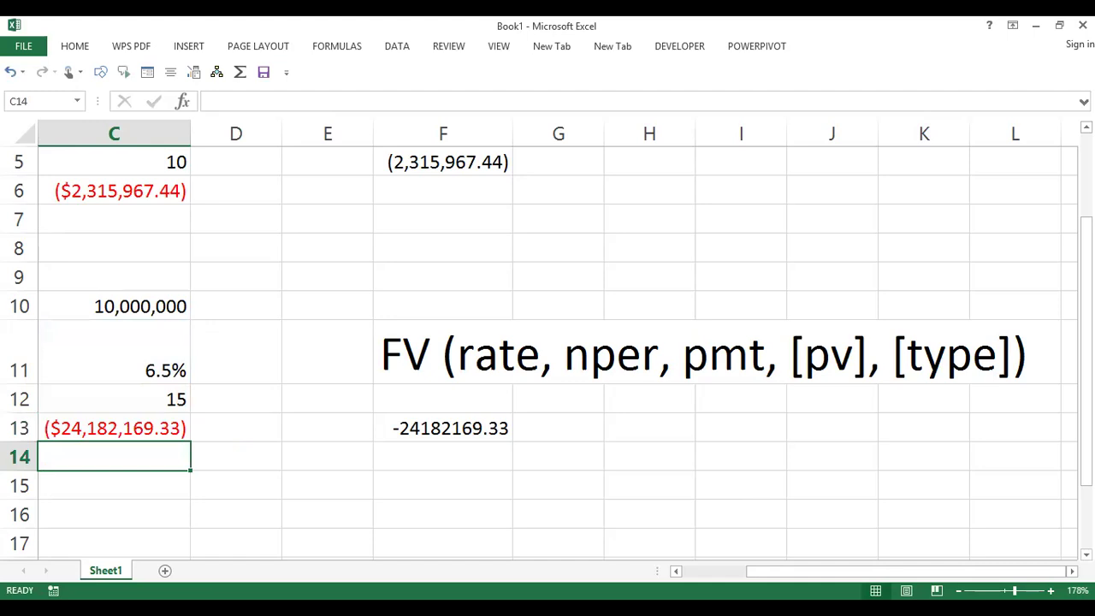
Review the pv argument of the FV formula in cell C13 and close the formula.
double_click(136, 428)
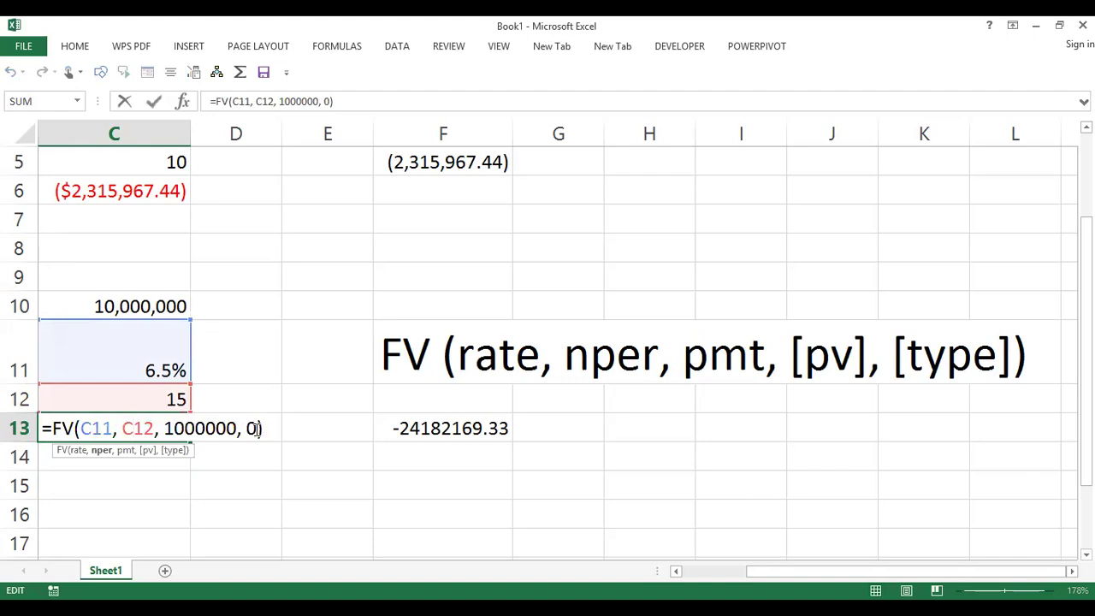
left_click(256, 427)
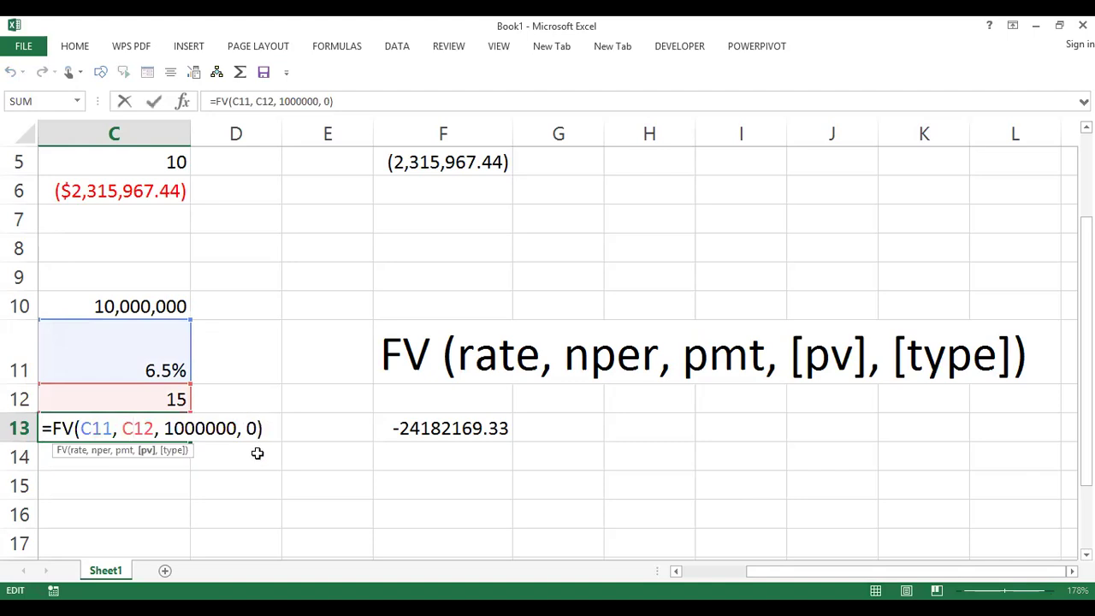
key("Return")
key("Return")
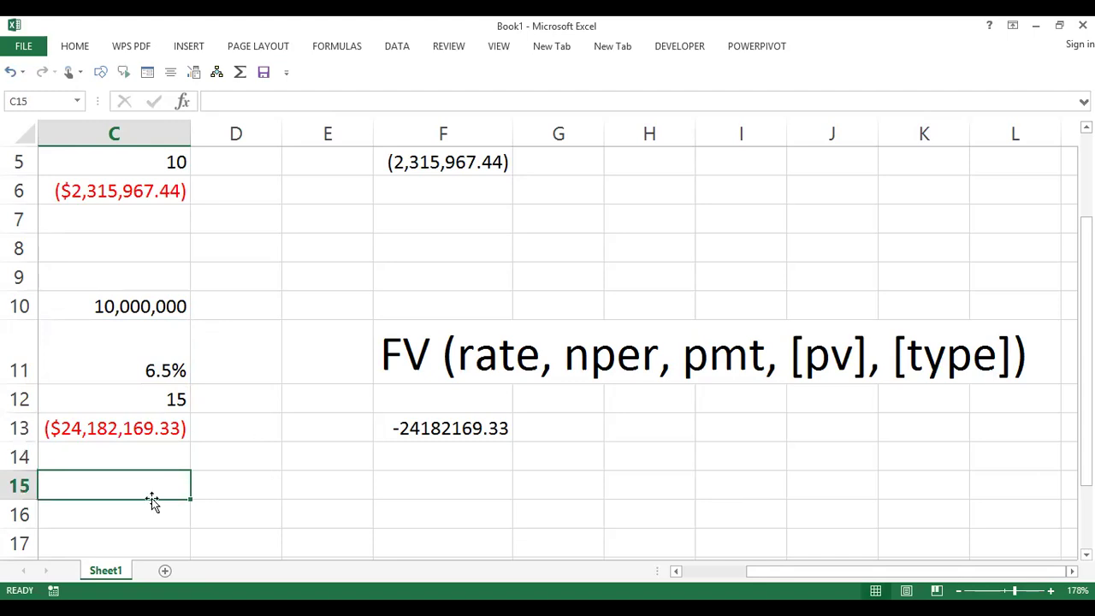
double_click(139, 428)
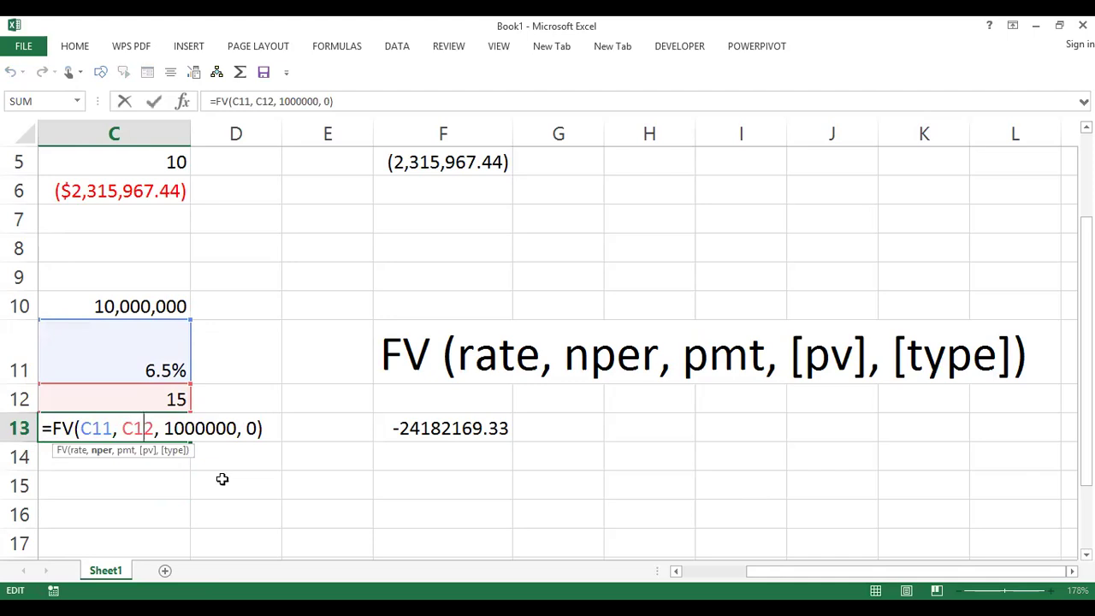
type("`")
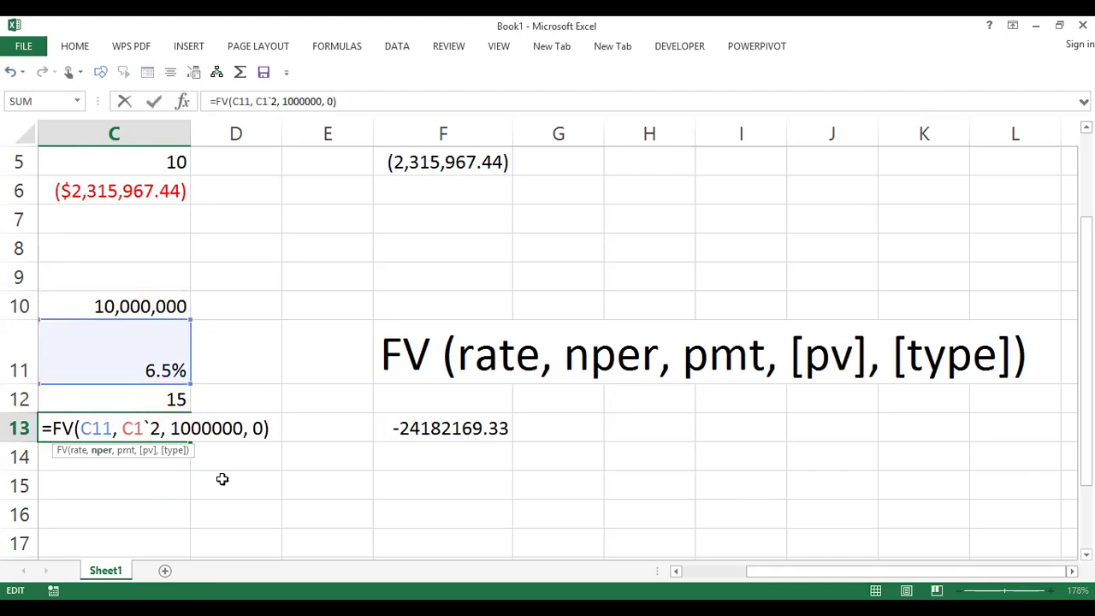
key("BackSpace")
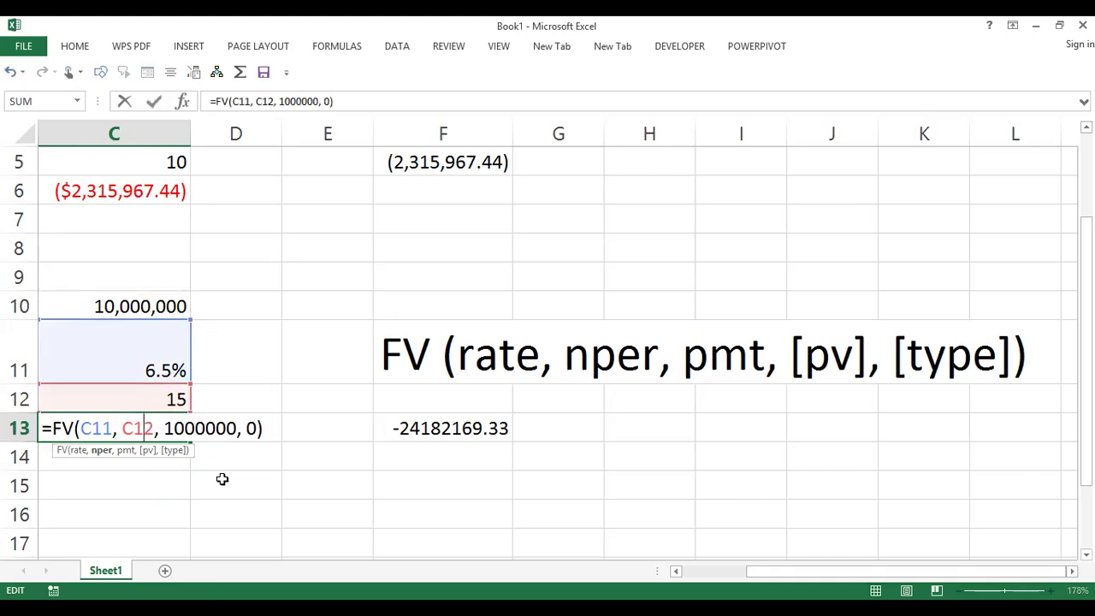
key("Return")
key("Return")
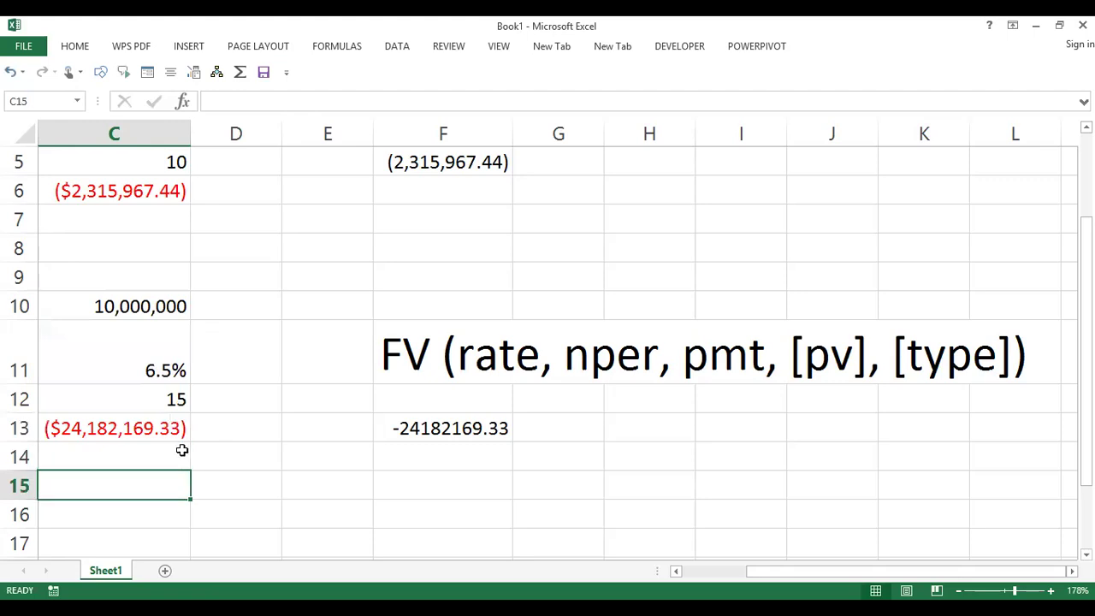
Replace the 0 in the FV formula in cell C13 with a reference to the present value in C10.
double_click(156, 428)
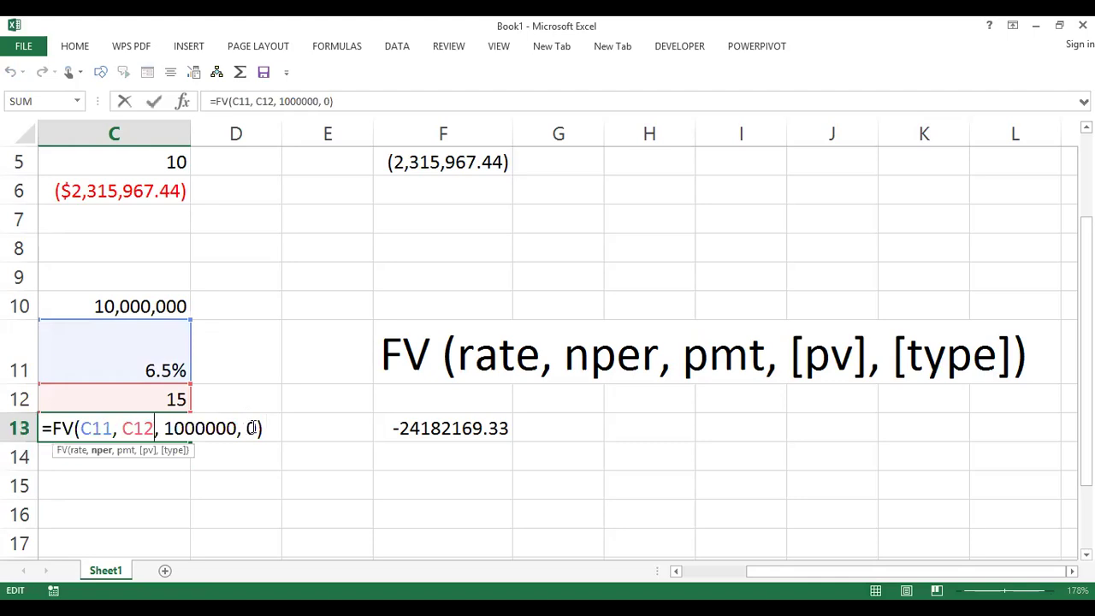
left_click(253, 428)
key("BackSpace")
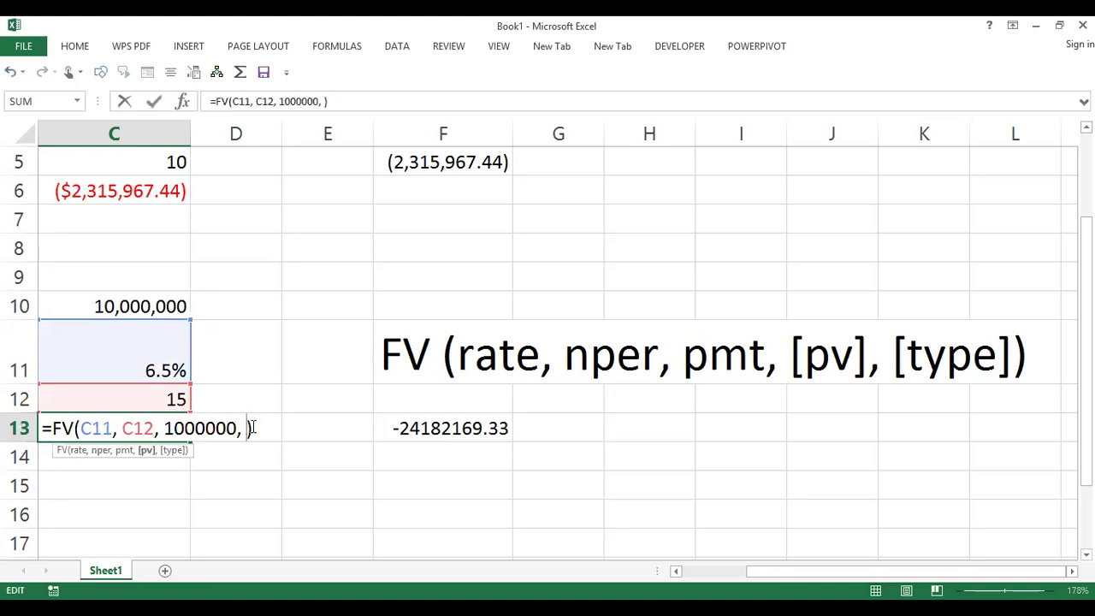
left_click(133, 308)
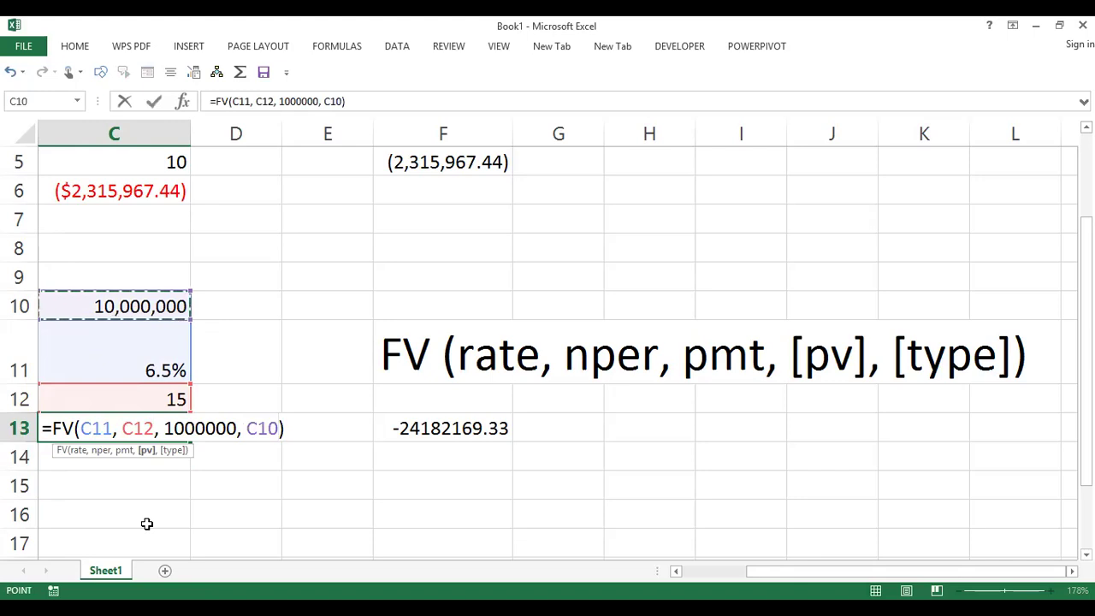
key("Return")
key("Down")
key("Down")
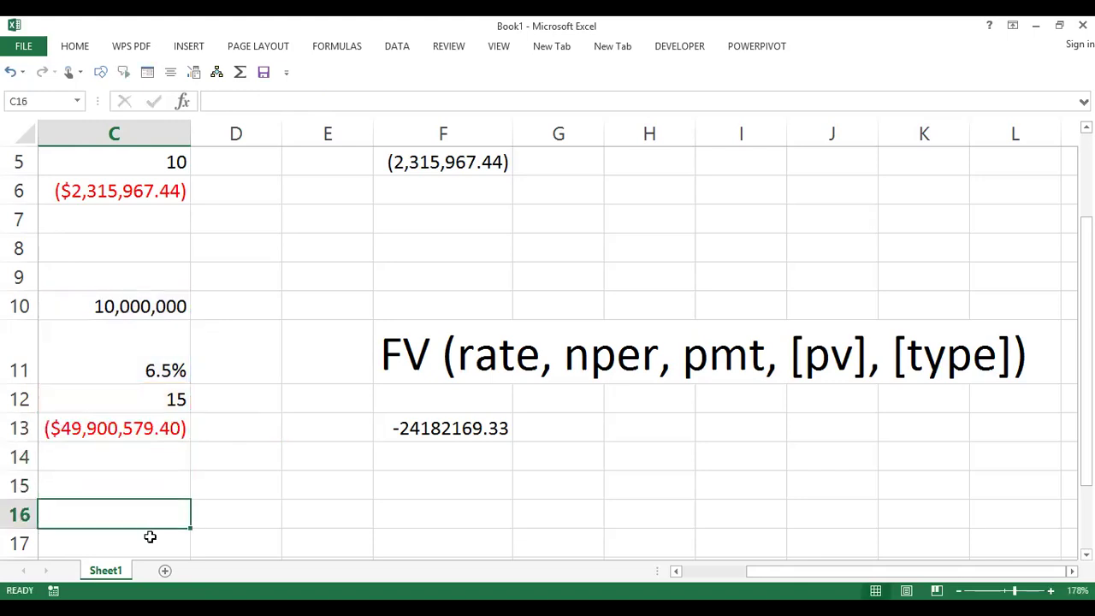
Inspect the FV formula with the C10 argument in cell C13 and compare its result with the stored value in F13.
double_click(162, 425)
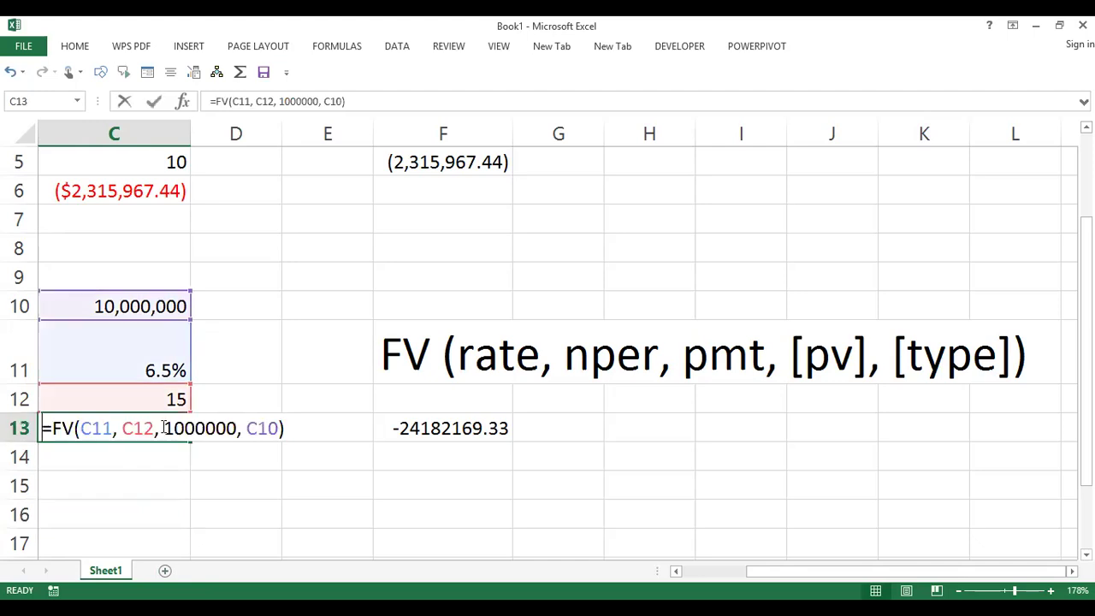
left_click(193, 479)
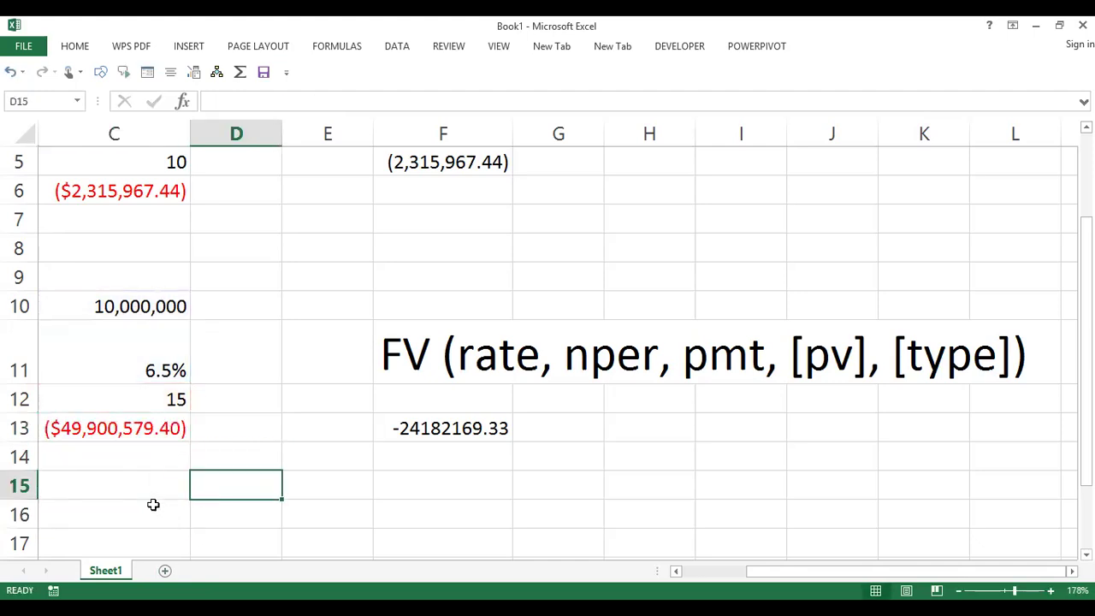
double_click(160, 427)
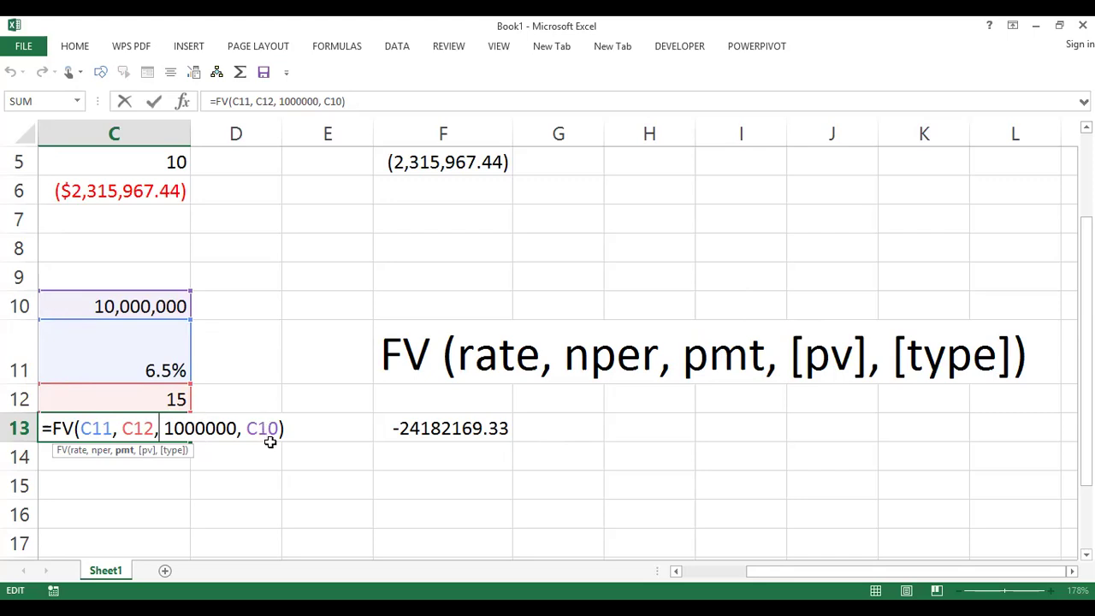
key("Return")
left_click(140, 430)
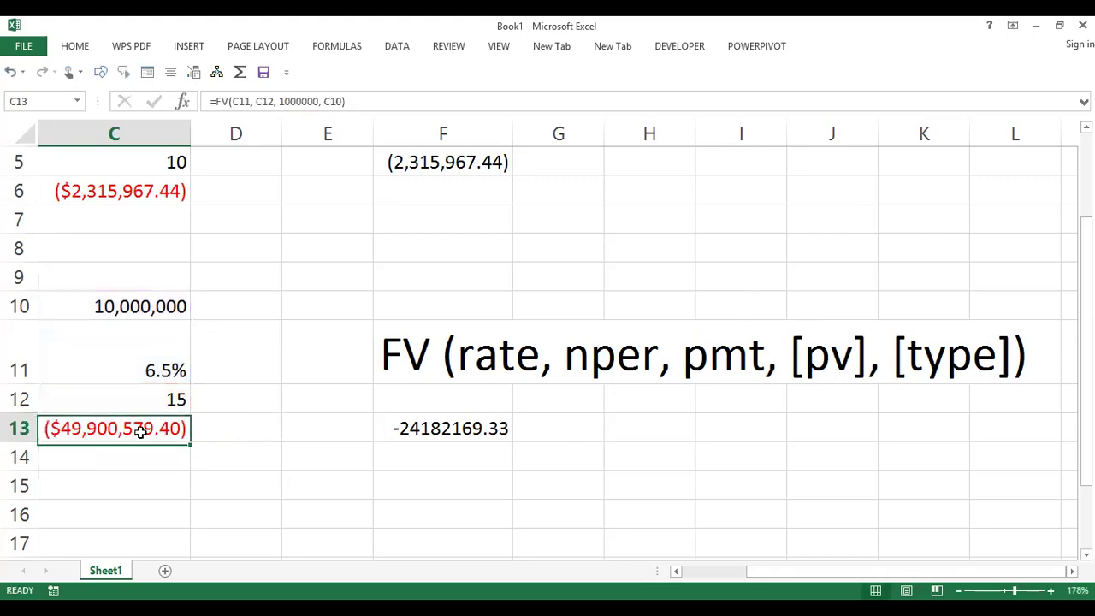
left_click(474, 434)
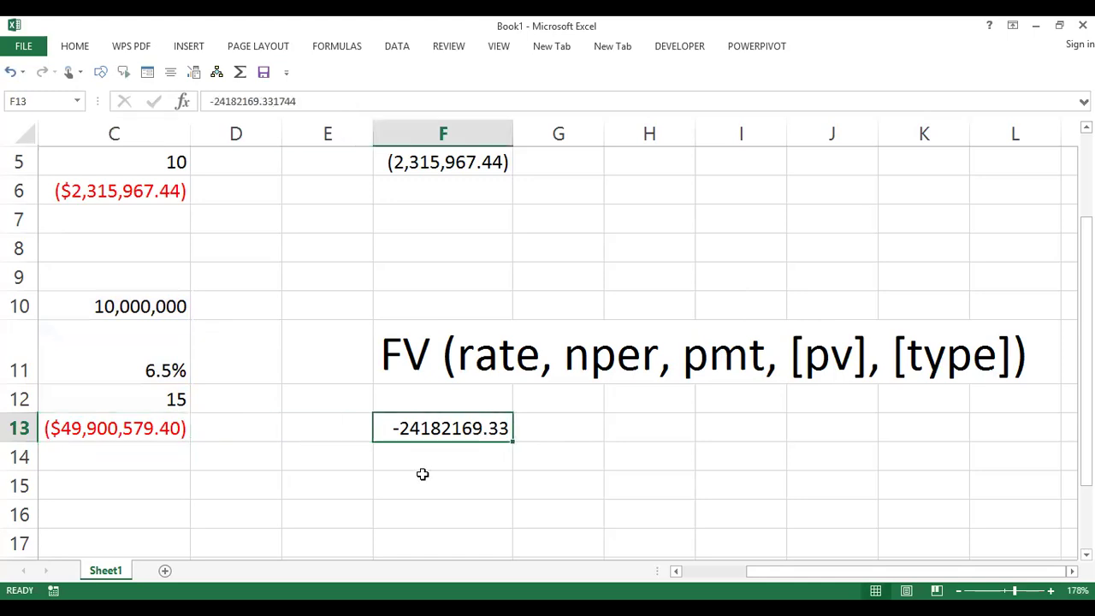
left_click(286, 510)
Remove the C10 pv argument from cell C13 so the formula reads =FV(C11, C12, 1000000).
left_click(154, 423)
double_click(152, 424)
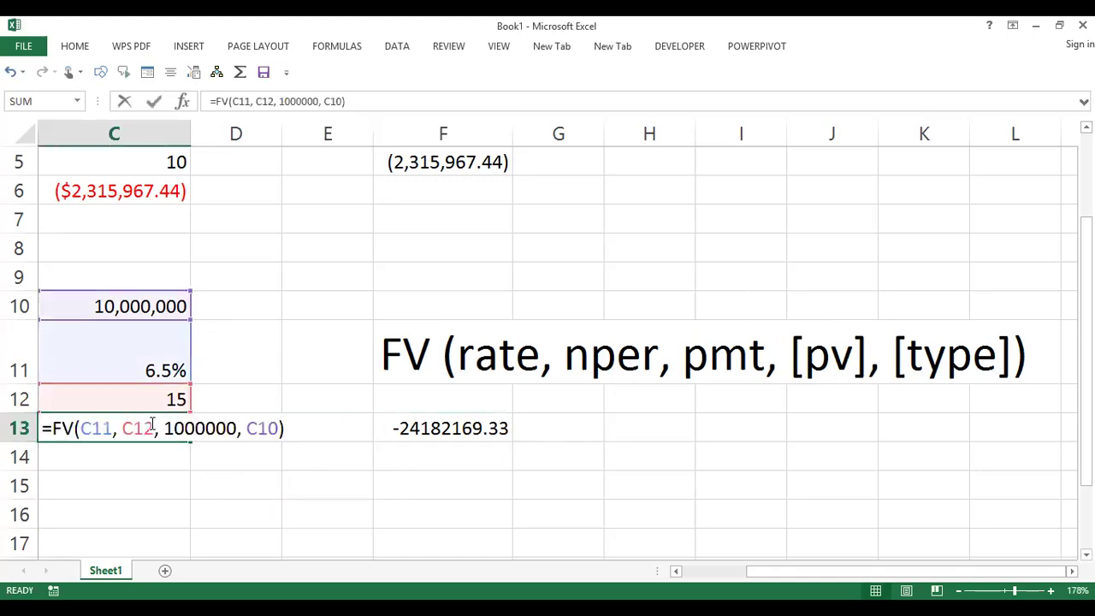
left_click(281, 428)
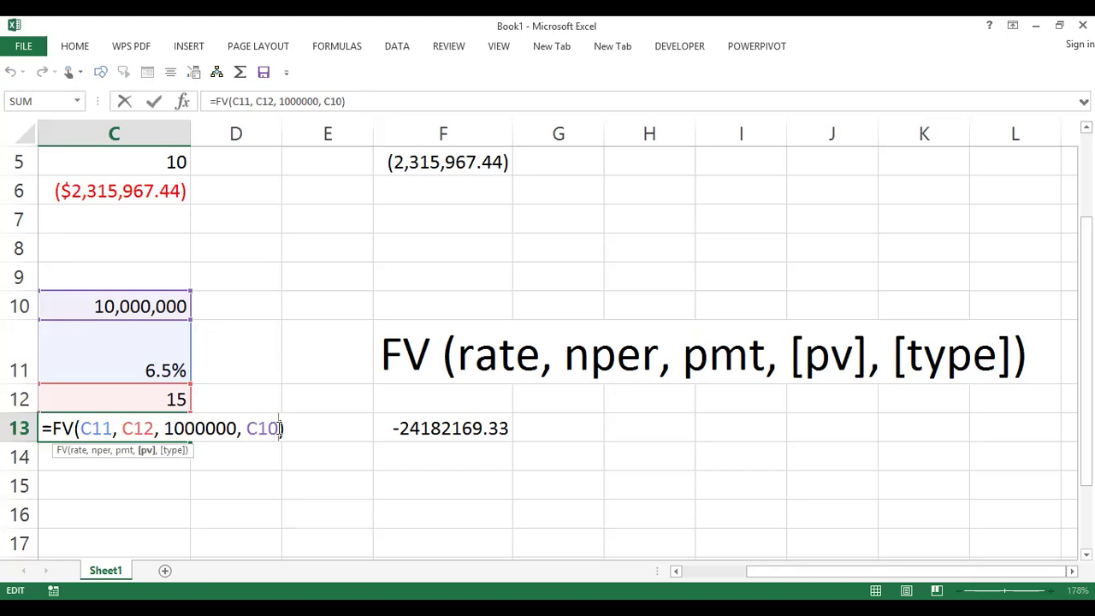
key("BackSpace")
key("BackSpace")
key("BackSpace")
key("BackSpace")
key("BackSpace")
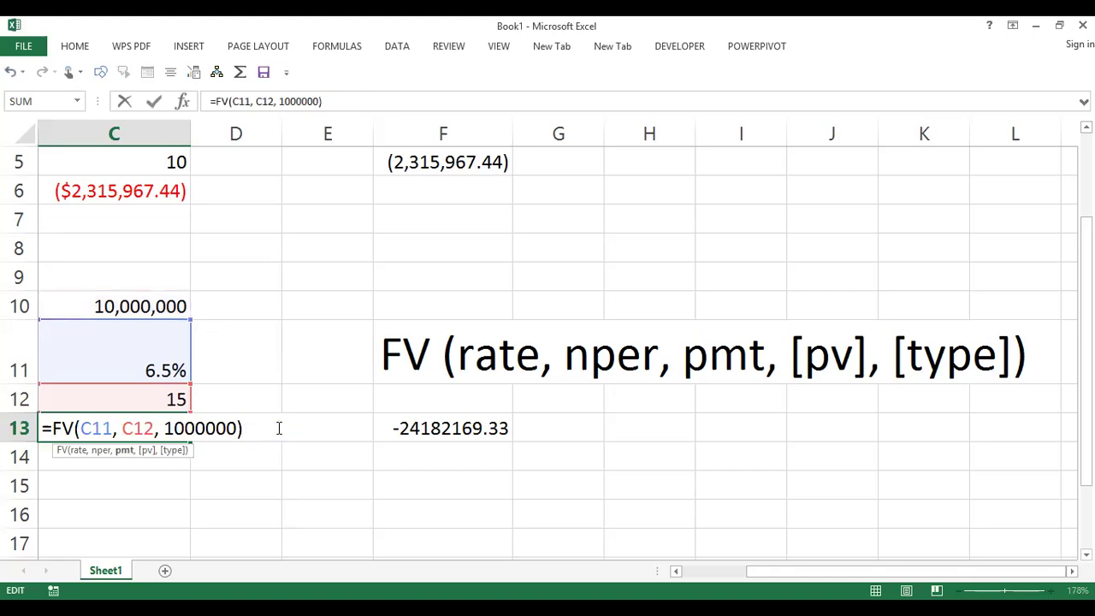
key("Return")
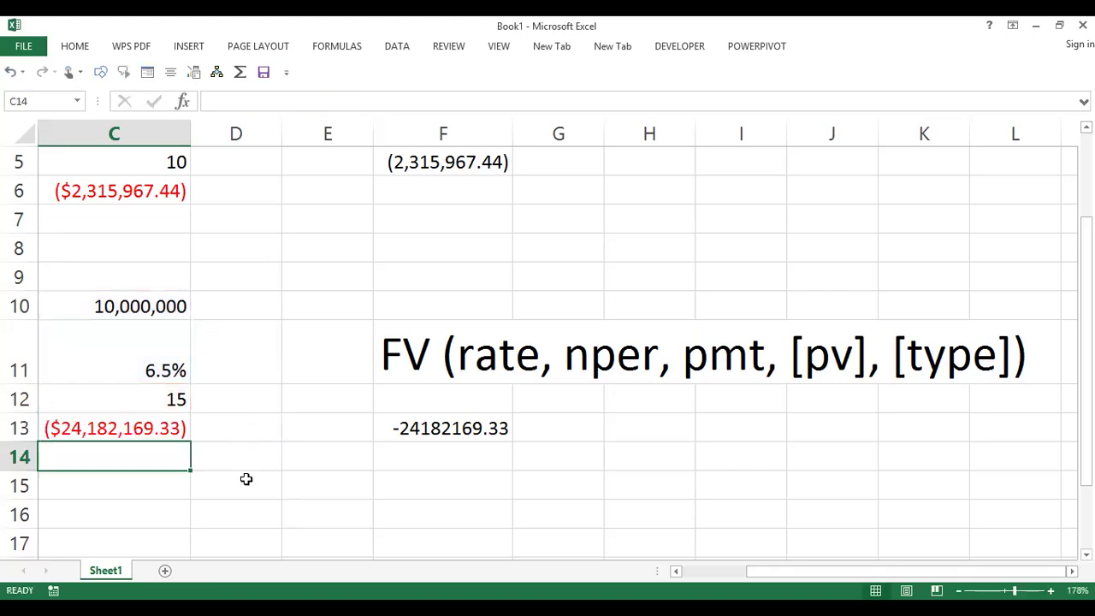
Check the present value in C10 against the pmt argument of the FV formula in C13, then close the formula unchanged.
left_click(147, 306)
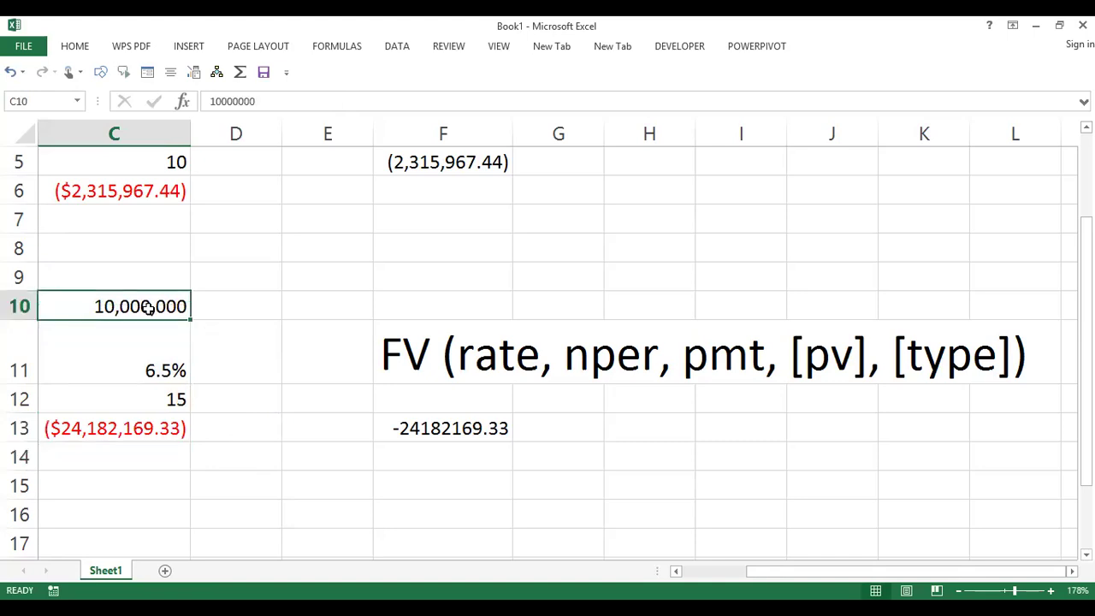
double_click(148, 429)
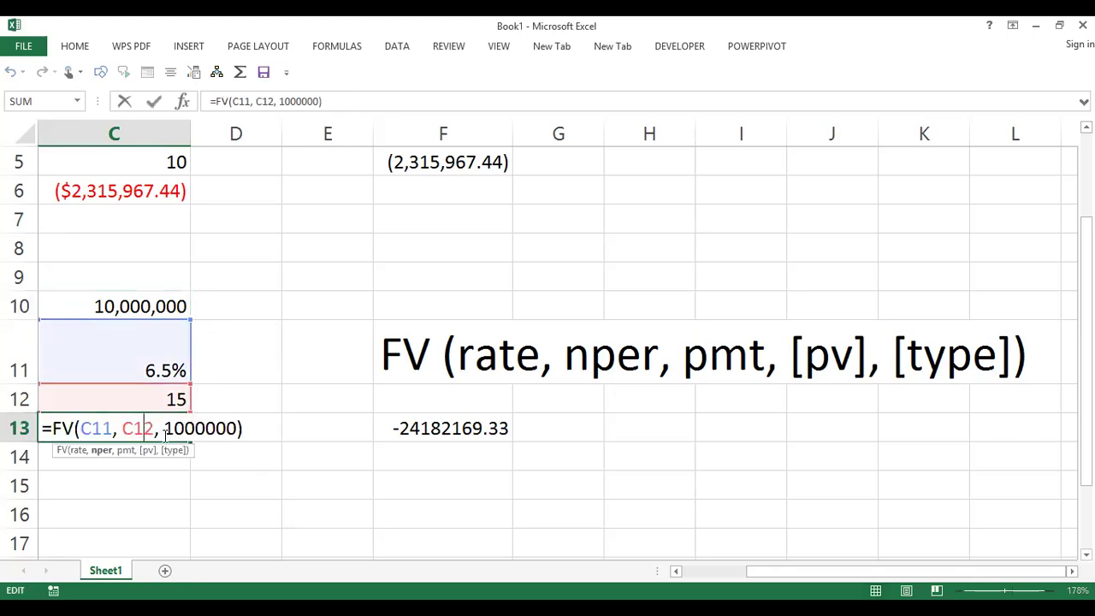
left_click_drag(165, 429, 238, 430)
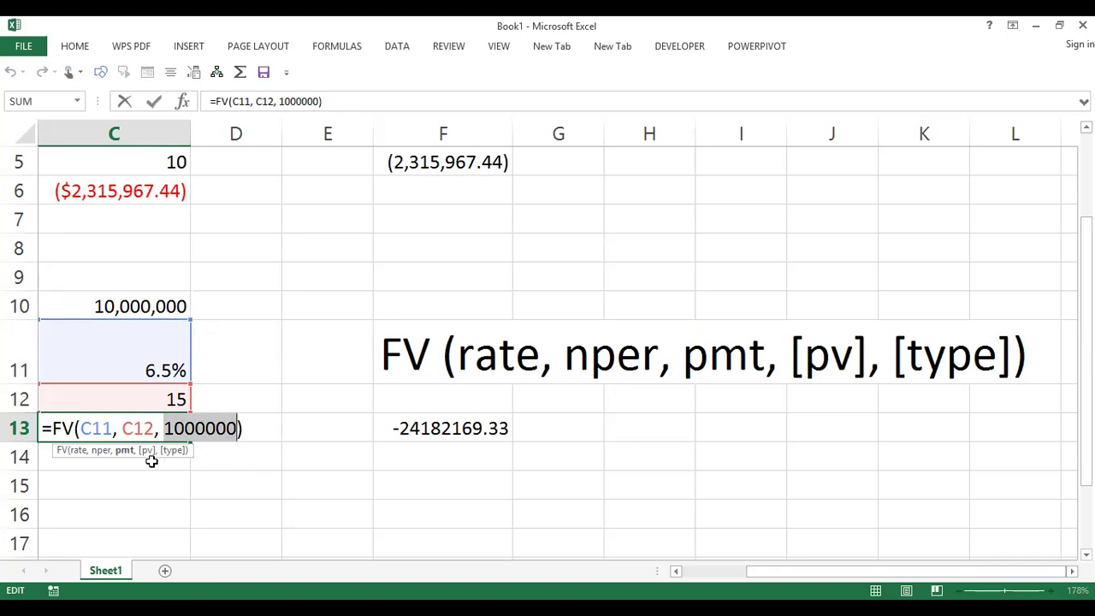
key("Escape")
Add 0 as the pv argument of the FV formula in C13 so it reads =FV(C11, C12, 1000000, 0).
double_click(137, 427)
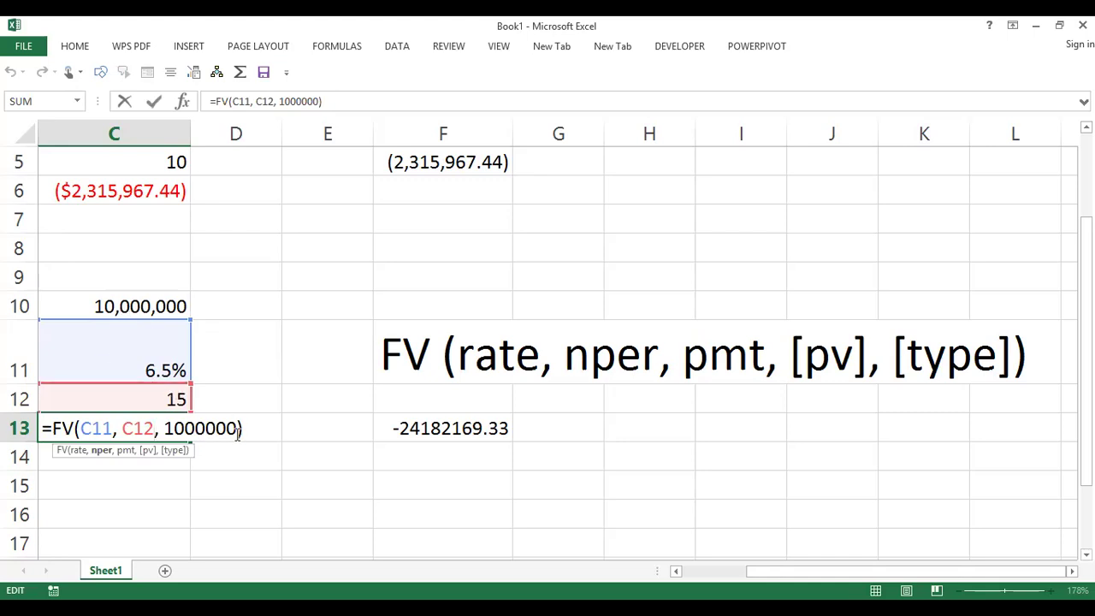
type(", 0")
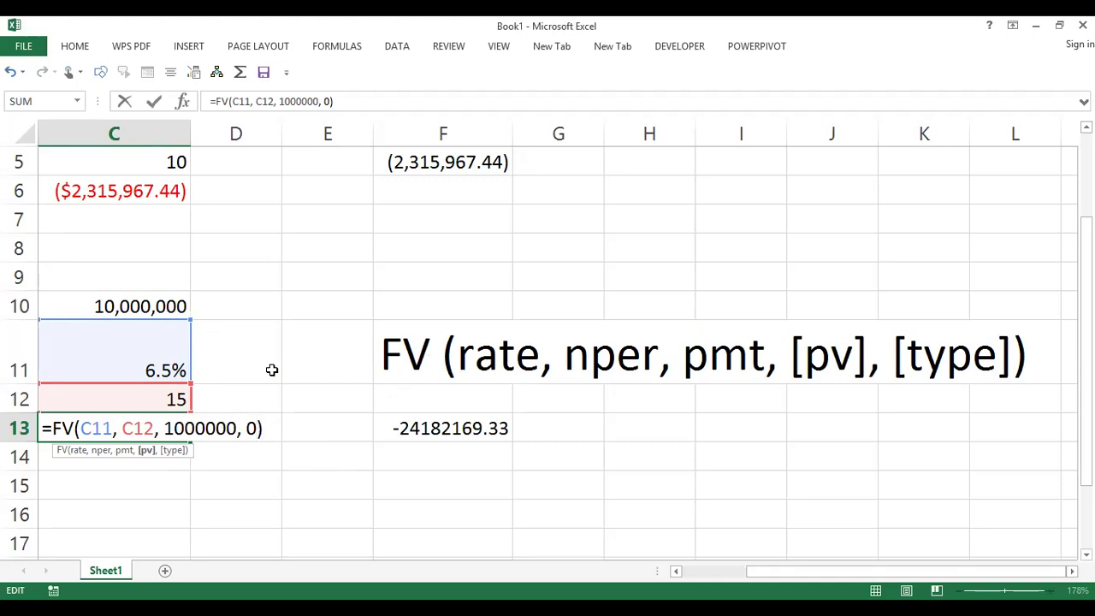
double_click(210, 428)
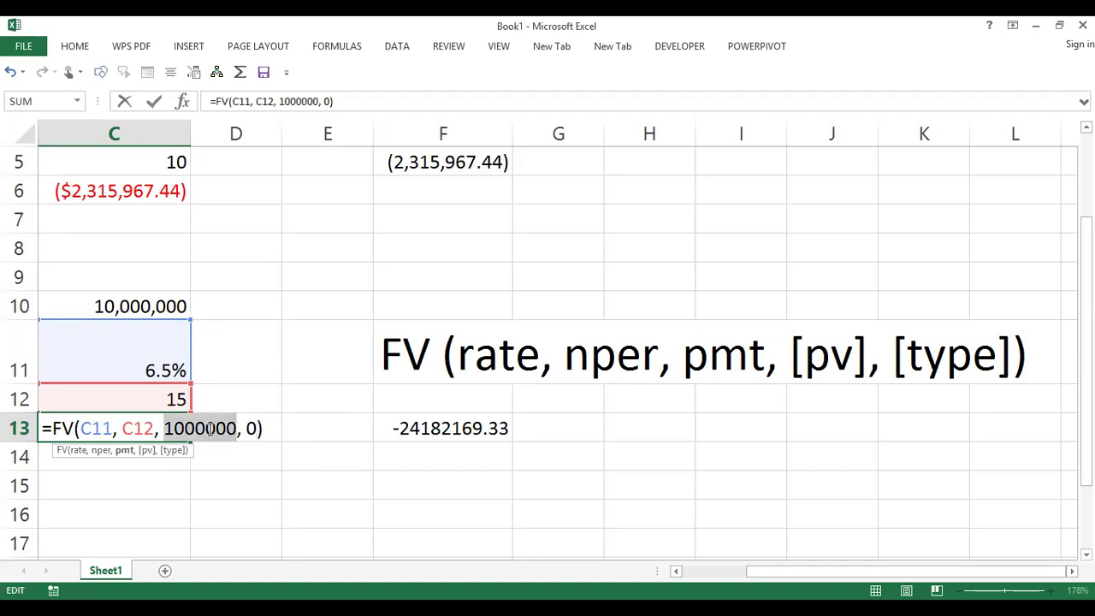
double_click(253, 437)
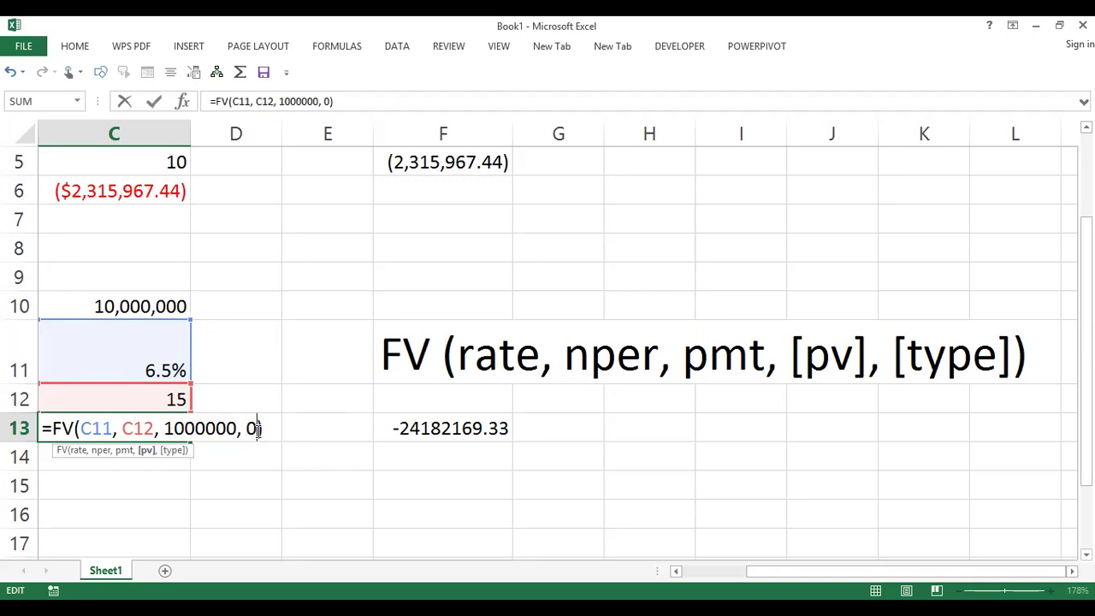
key("BackSpace")
type("0")
Compare the pmt and pv arguments of the open FV formula in cell C13.
double_click(210, 425)
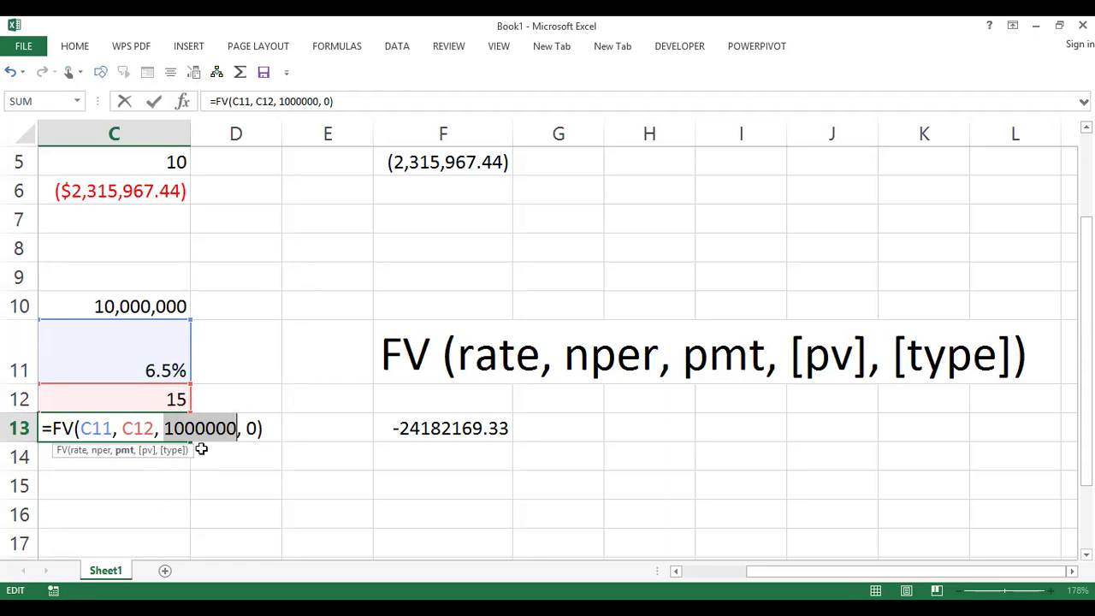
double_click(254, 428)
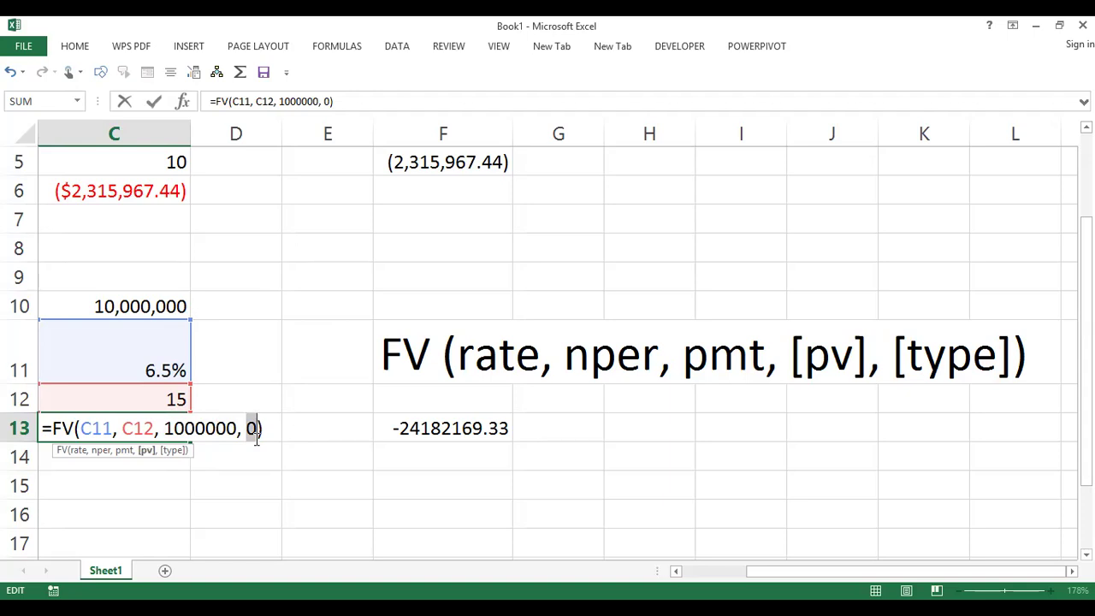
left_click(256, 428)
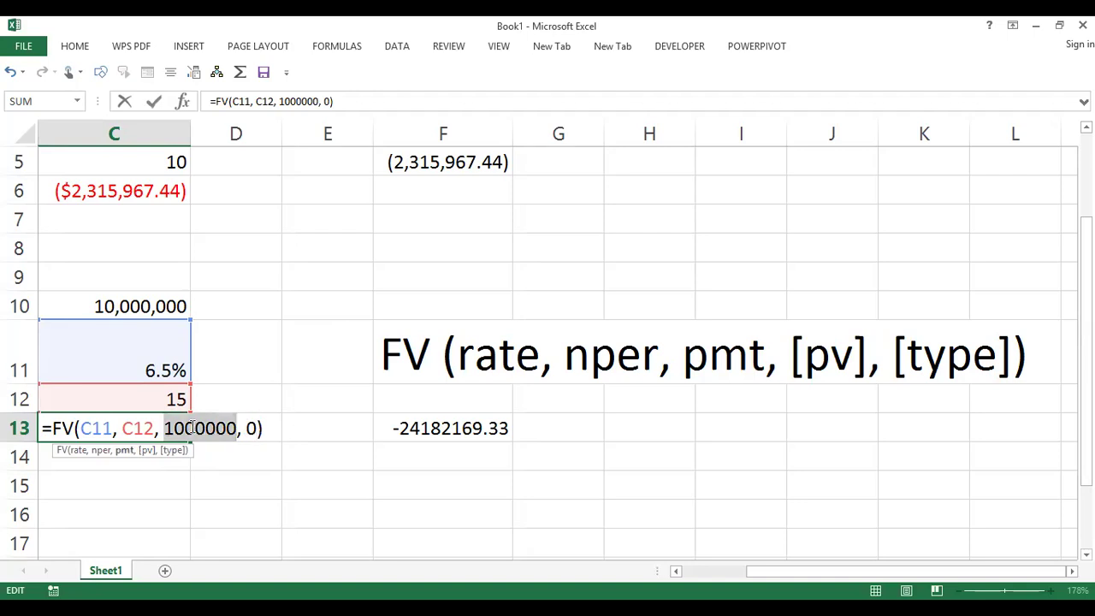
double_click(254, 427)
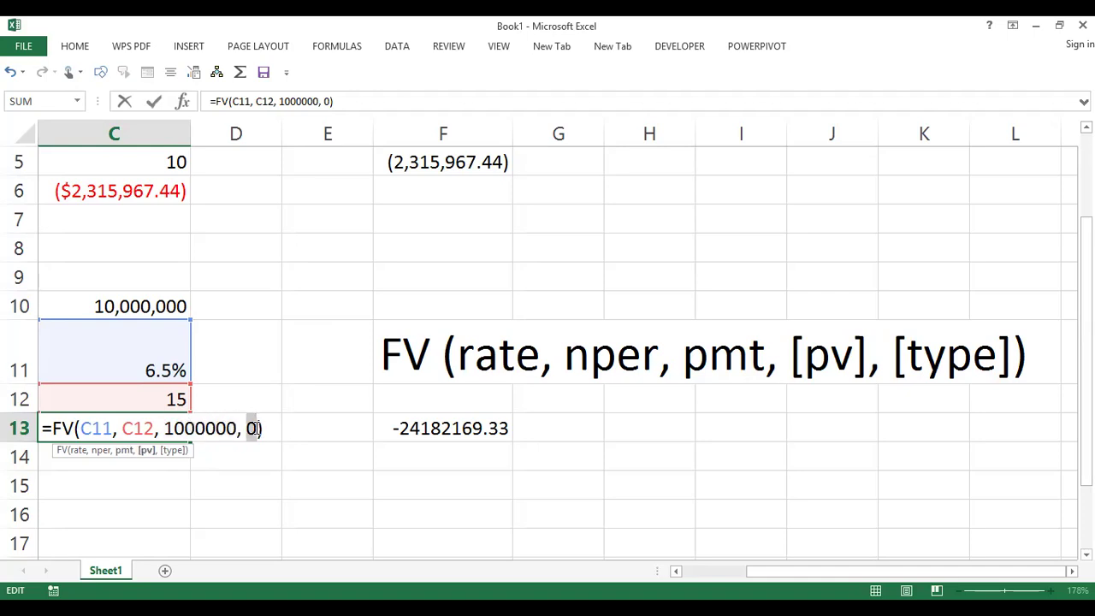
Set pmt to 0 and pv to C10 in the C13 formula and enter it as =FV(C11, C12, 0, C10).
left_click(199, 428)
double_click(199, 427)
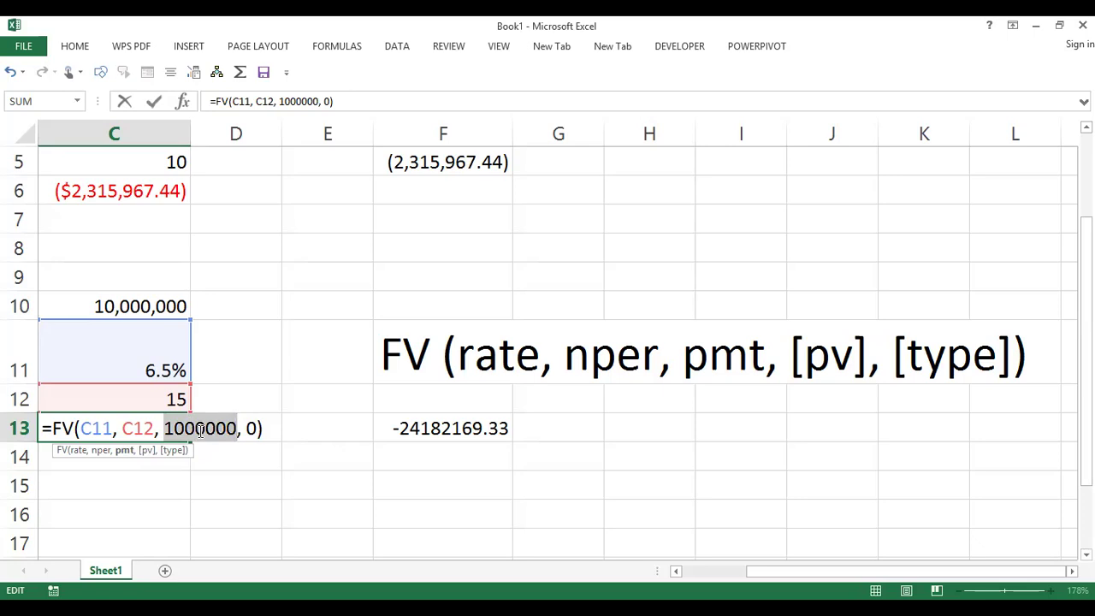
type("0")
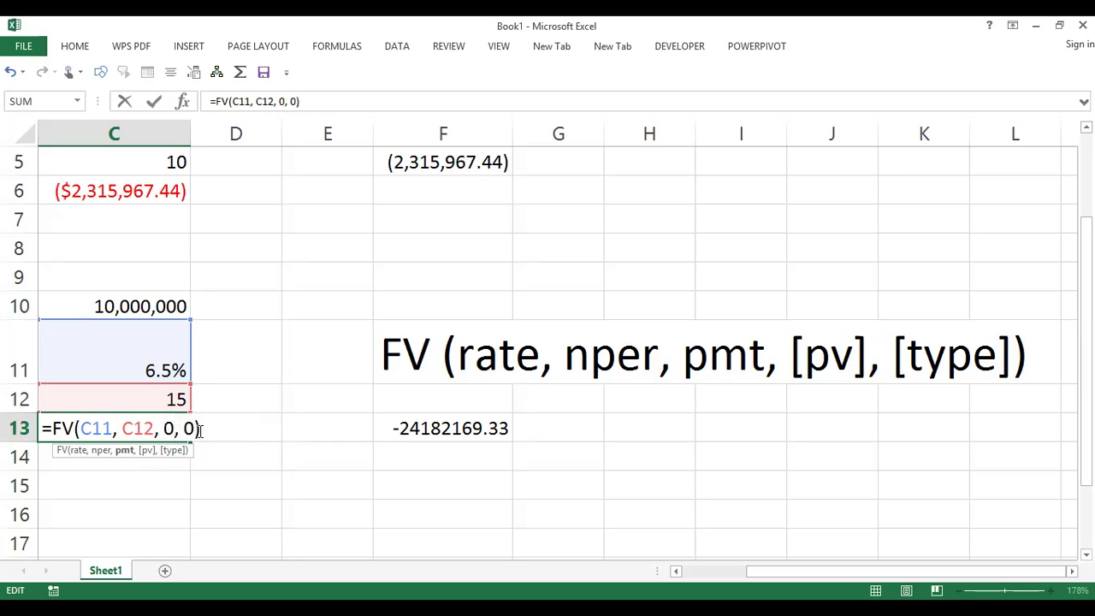
left_click(195, 428)
key("BackSpace")
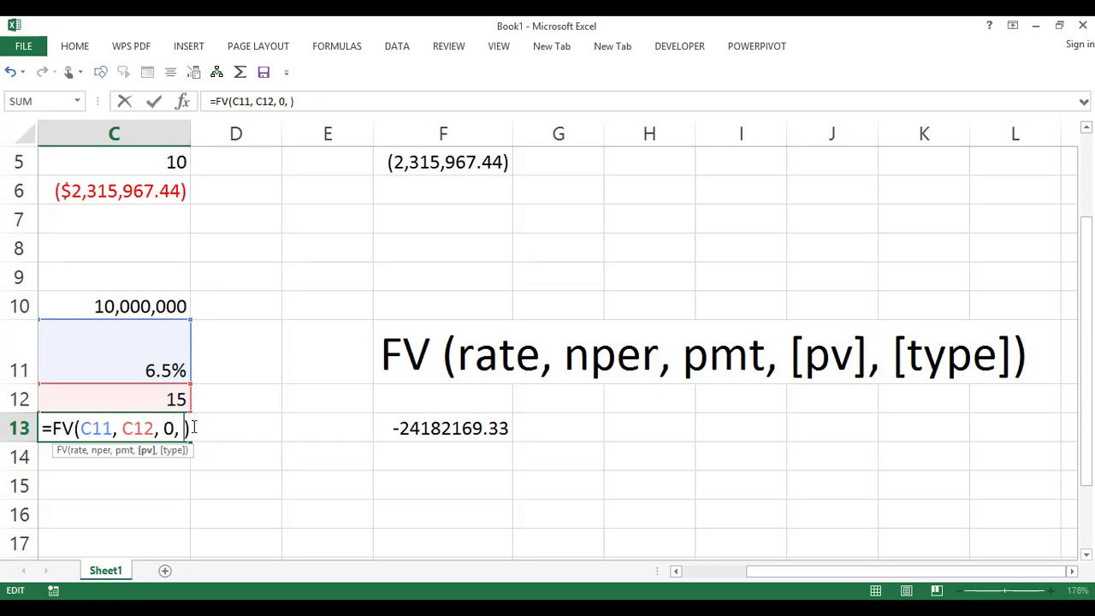
left_click(159, 311)
key("Return")
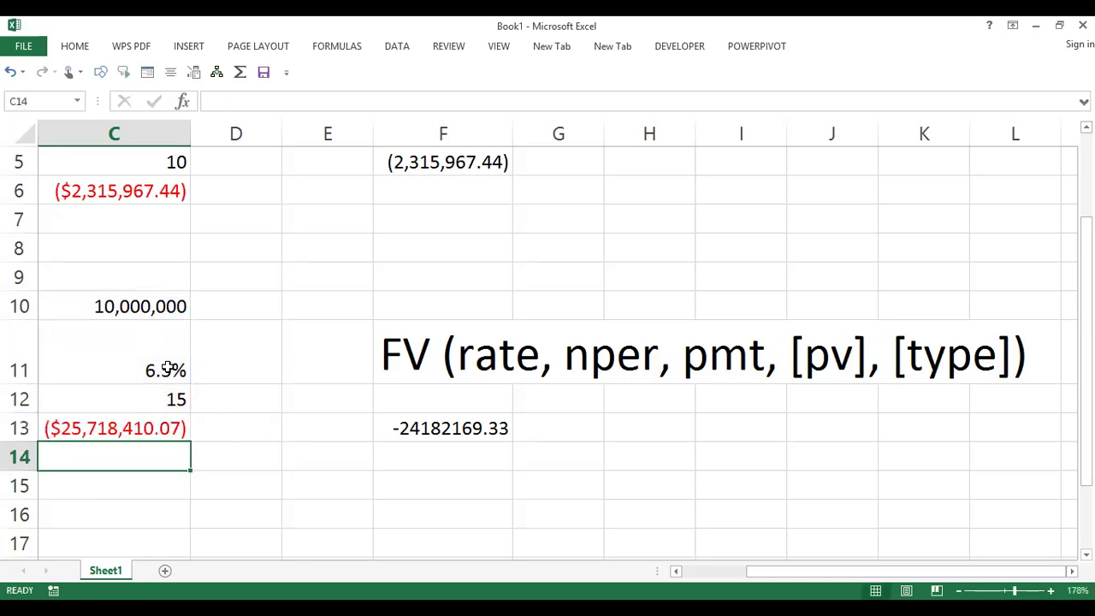
Try the FV formula in C13 with pv set to 0 and pmt set to 1000000.
double_click(149, 430)
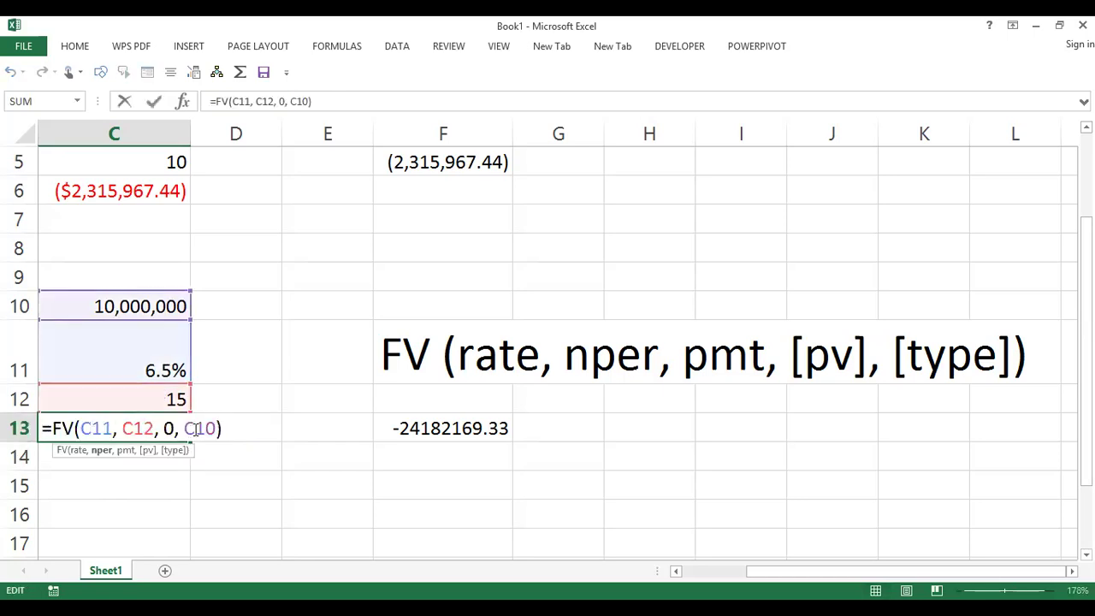
left_click_drag(175, 428, 165, 429)
left_click(166, 429)
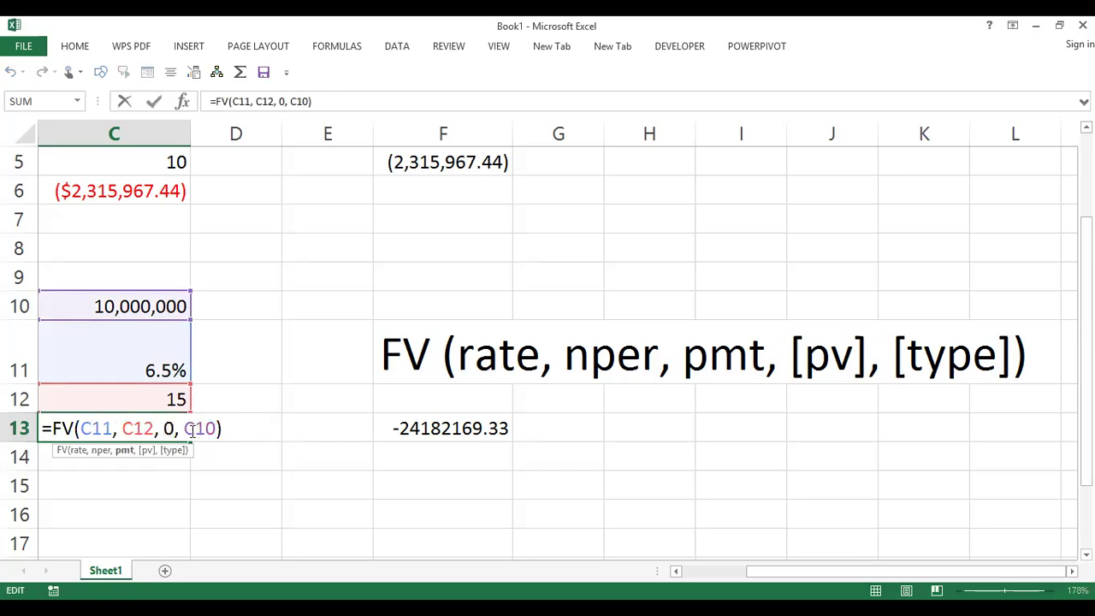
double_click(193, 428)
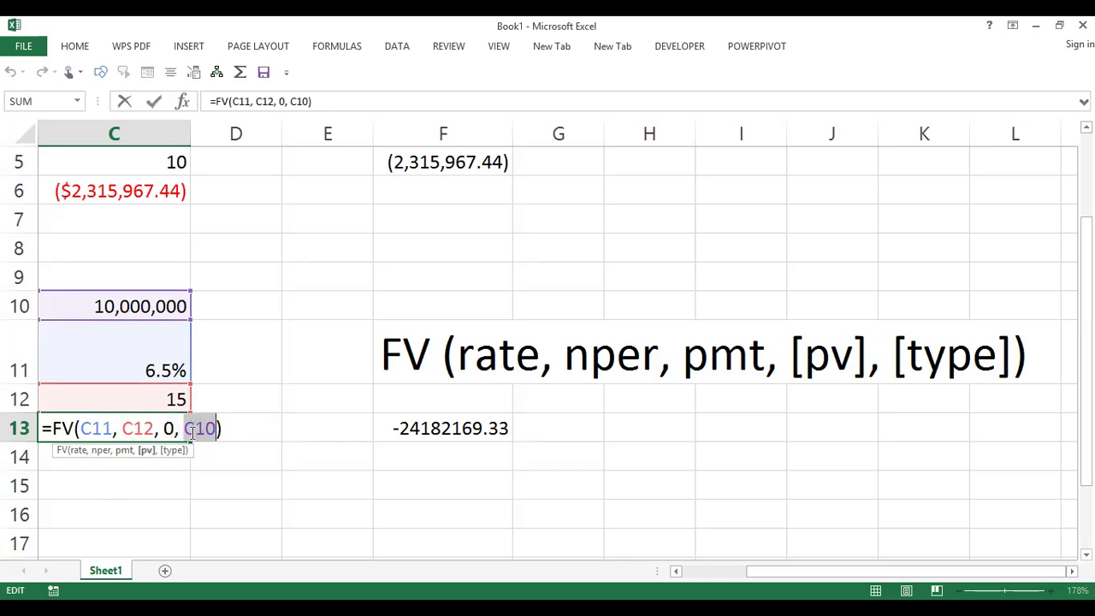
type("0")
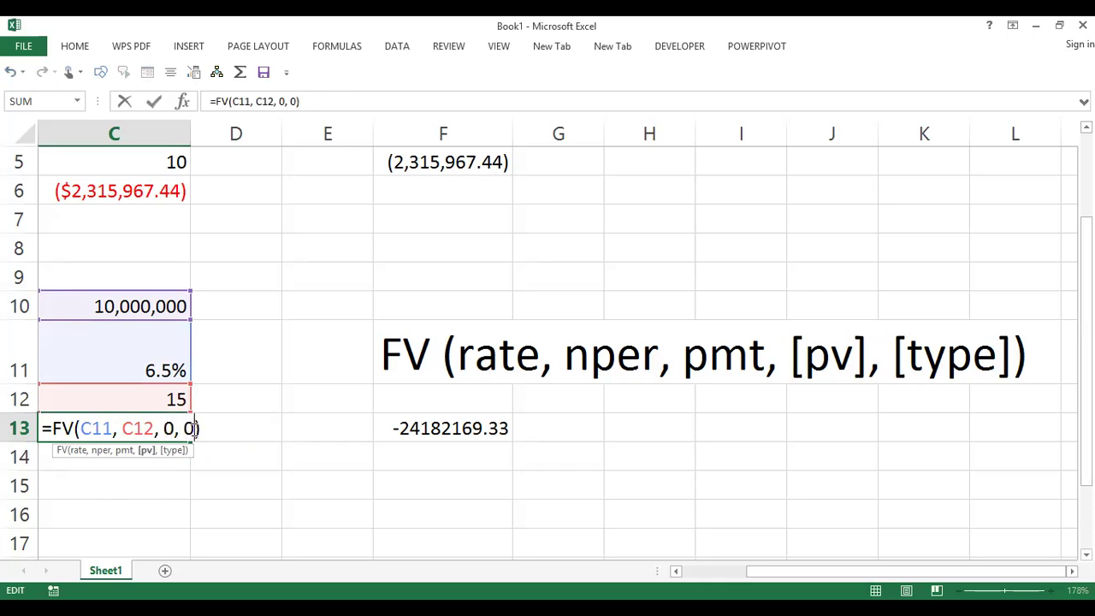
left_click(172, 428)
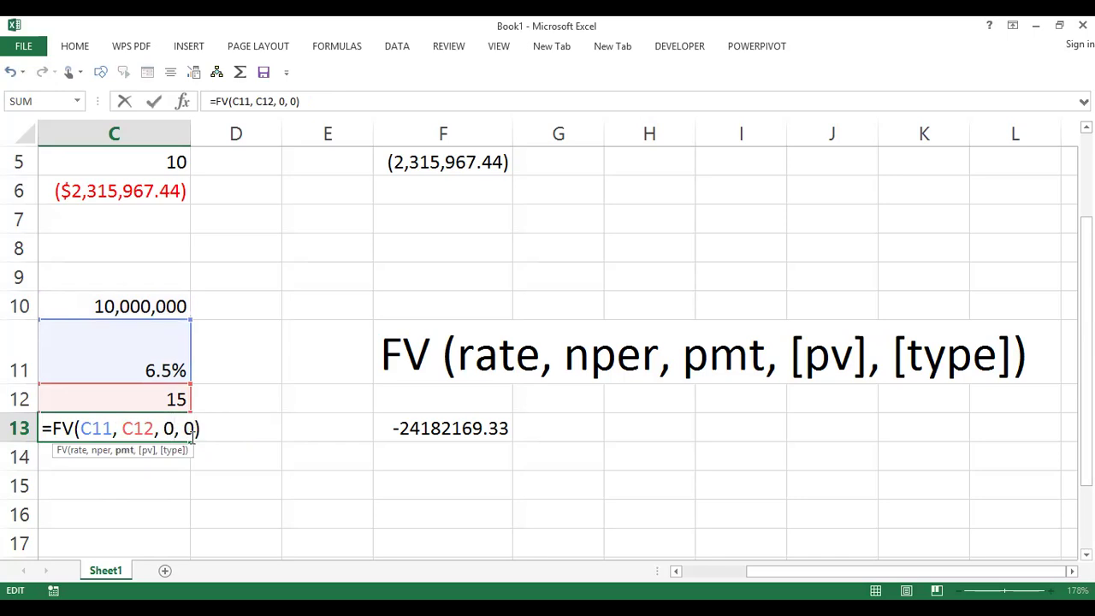
key("BackSpace")
type("1000000")
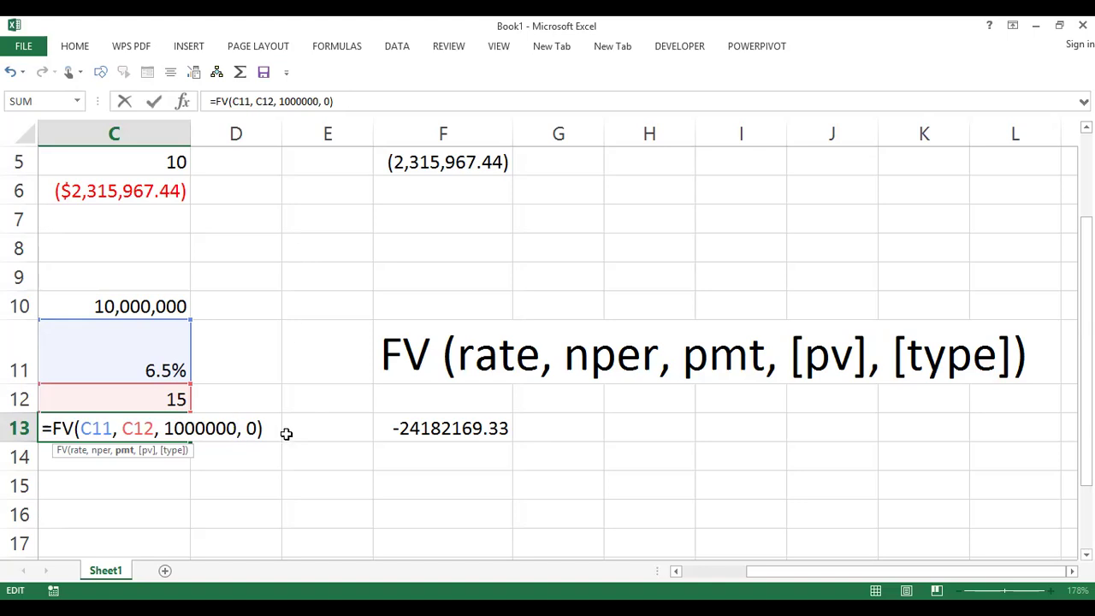
Examine how the 1000000 pmt and the 0 pv arguments relate in the open FV formula in C13.
left_click(256, 428)
double_click(251, 428)
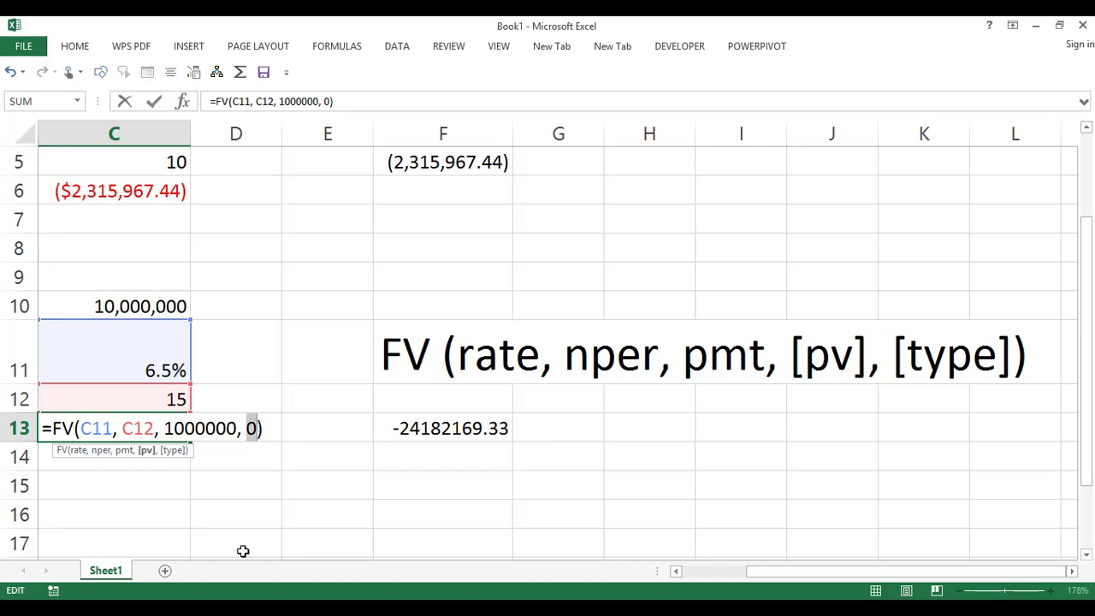
double_click(198, 428)
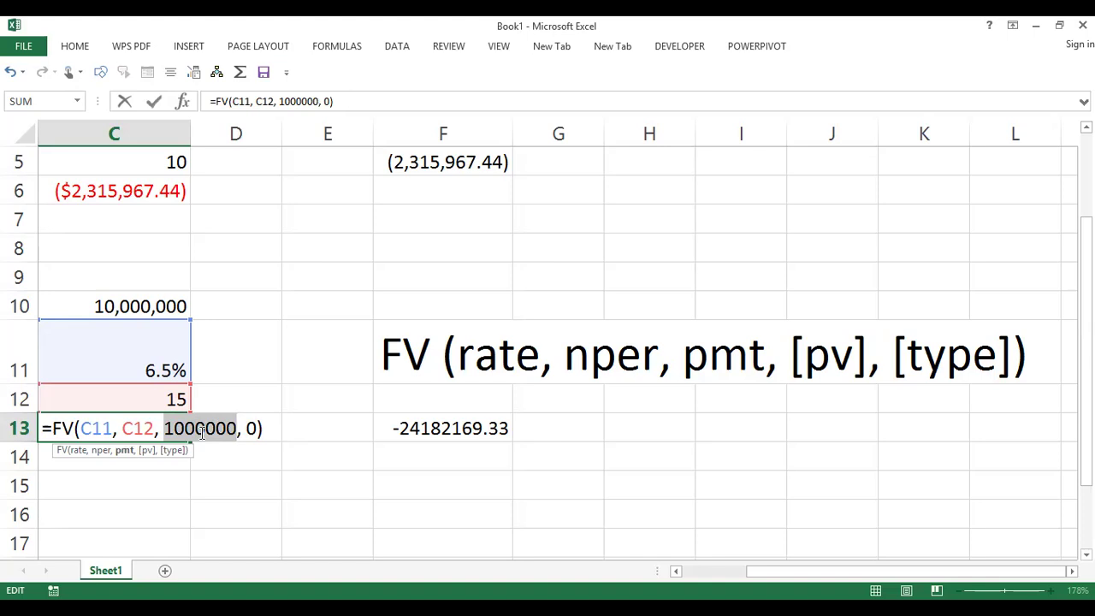
left_click(255, 429)
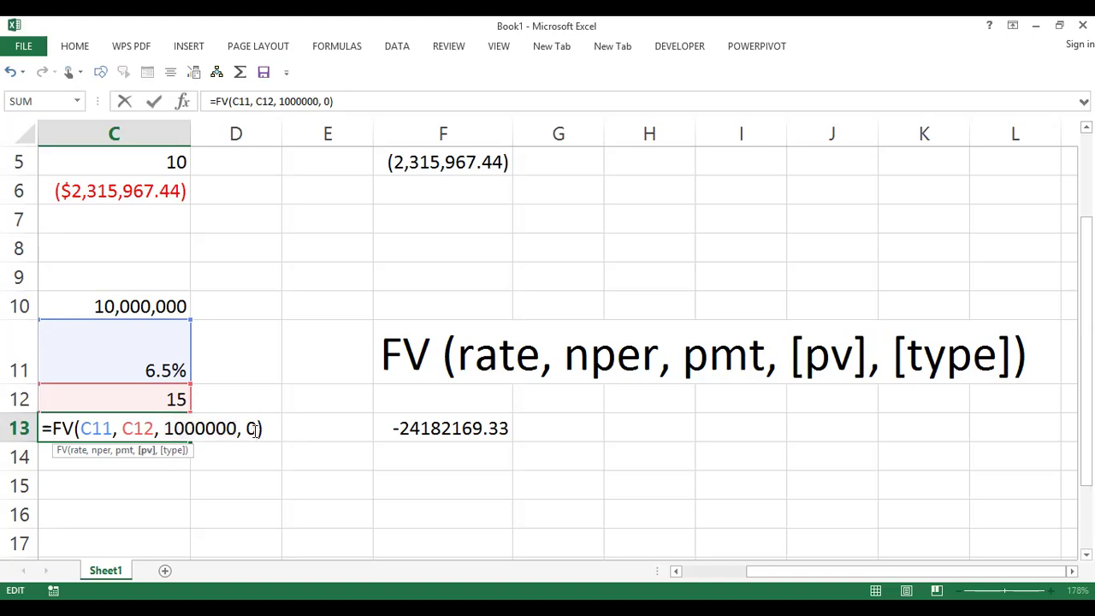
left_click(257, 431)
double_click(252, 428)
left_click(204, 428)
double_click(204, 428)
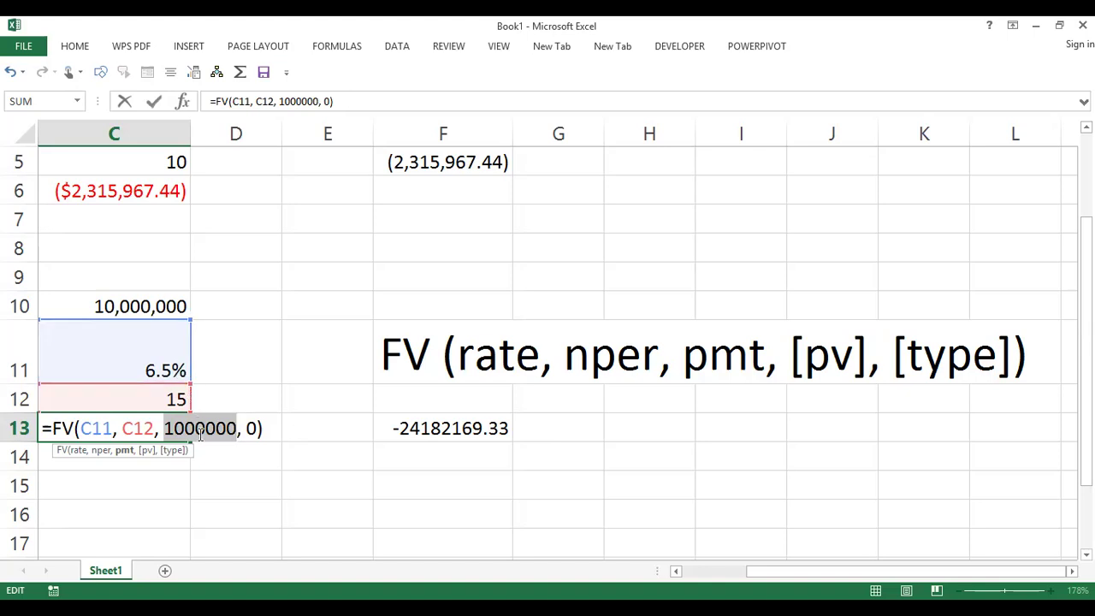
double_click(253, 429)
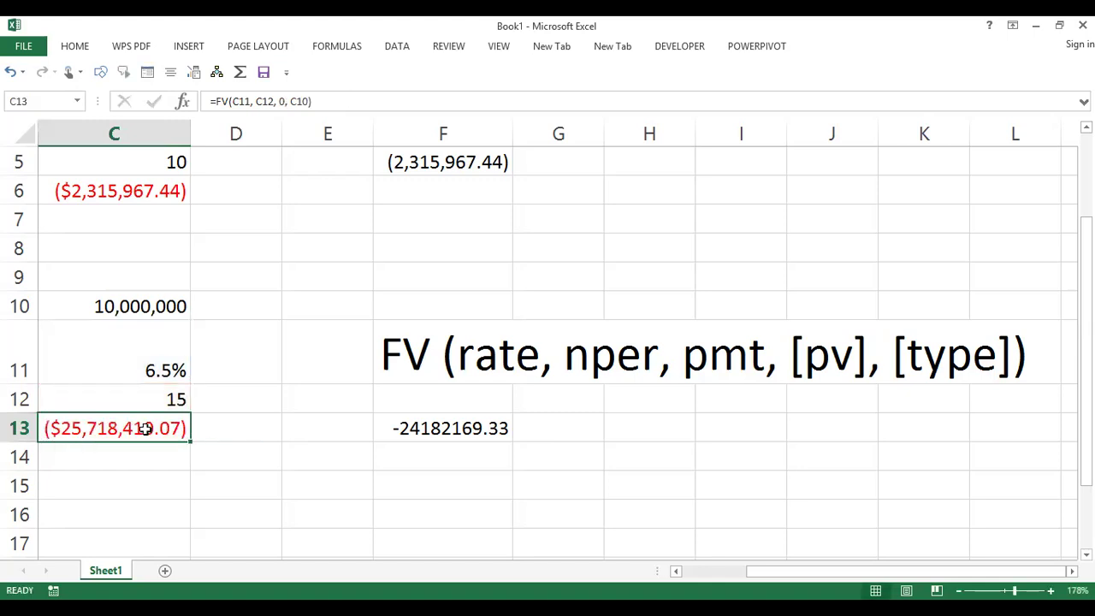
Reopen the FV formula in C13 and examine its C10 pv argument and its 0 pmt argument.
double_click(143, 425)
left_click_drag(218, 429, 189, 427)
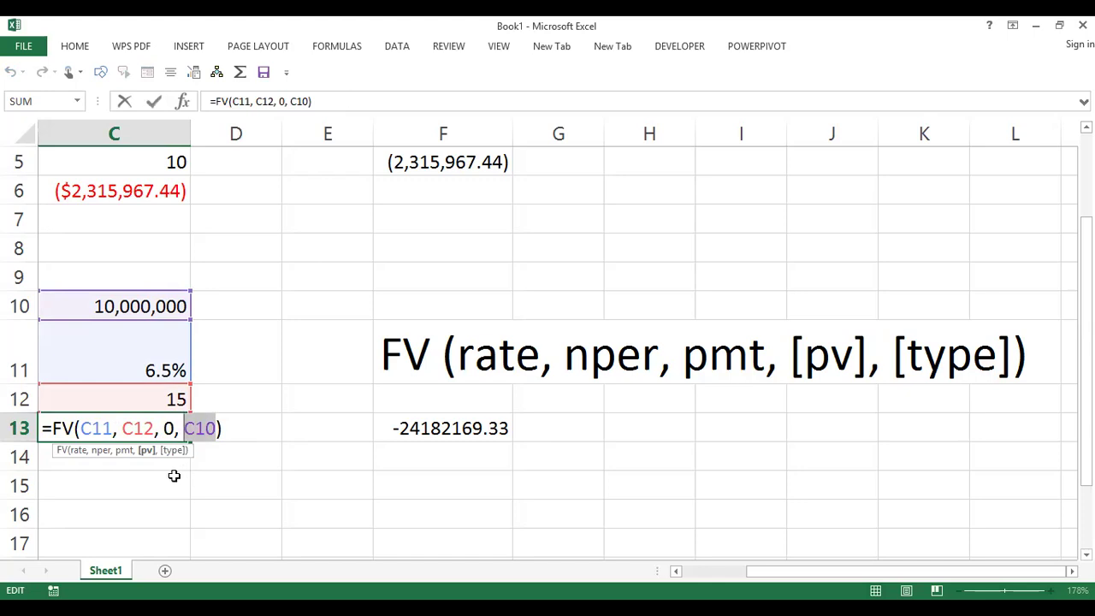
double_click(169, 427)
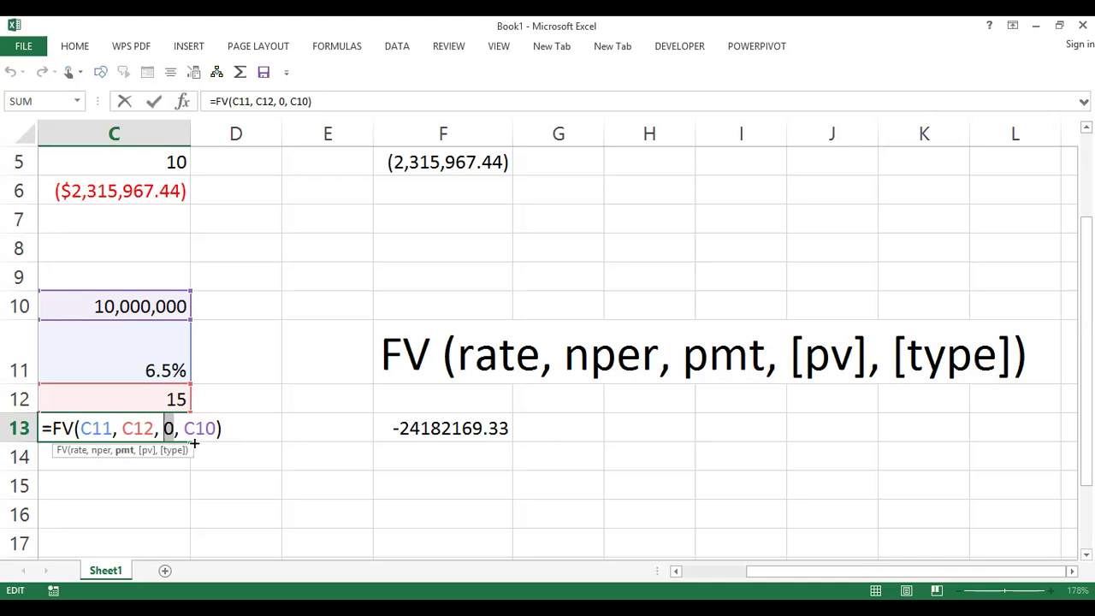
left_click(194, 428)
left_click(233, 432)
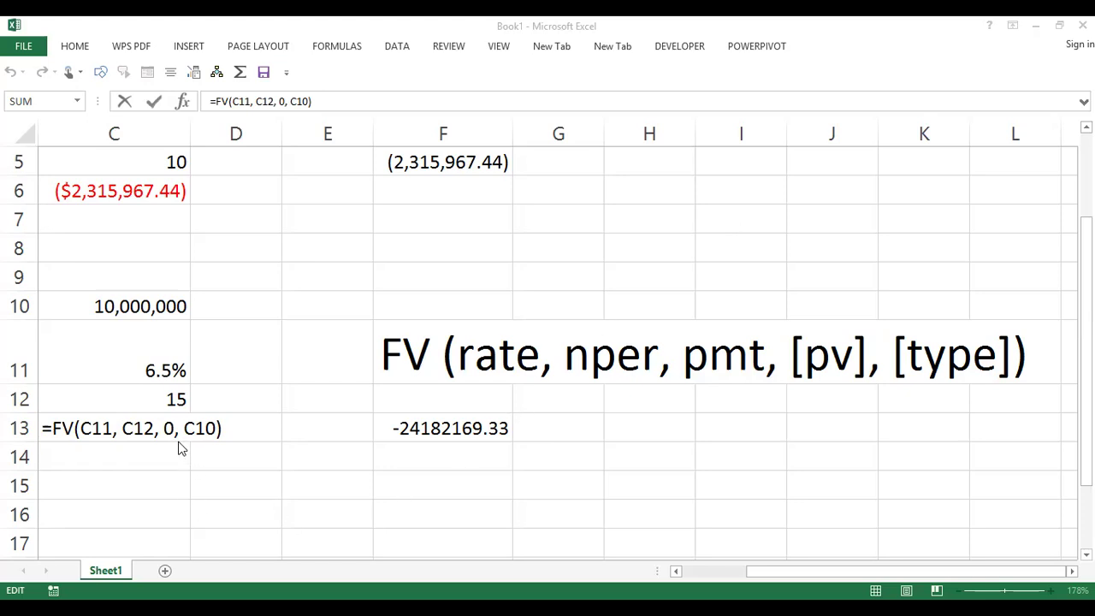
double_click(151, 428)
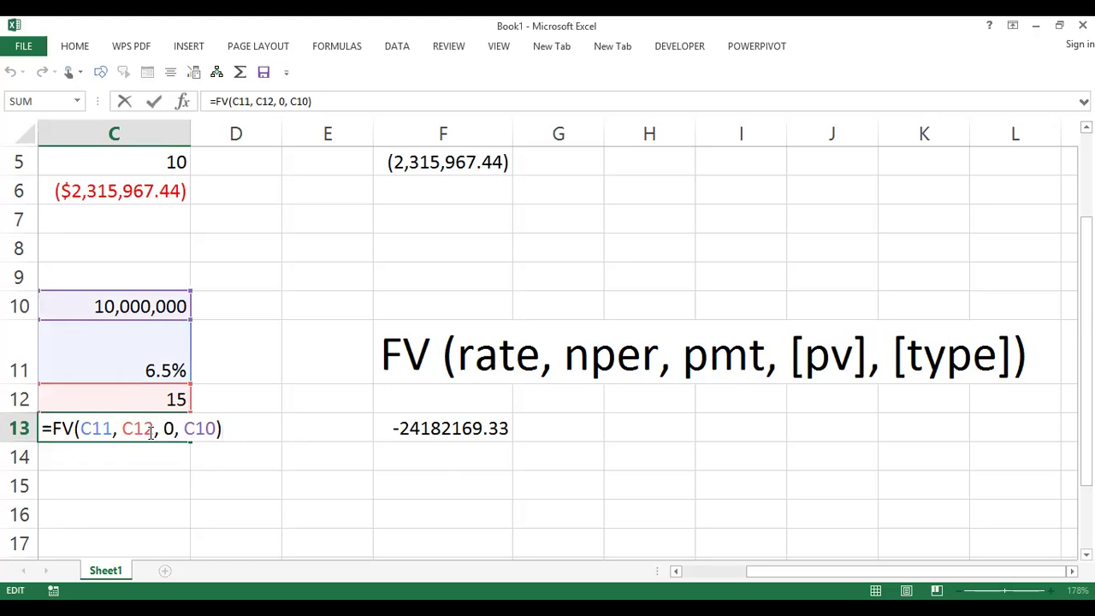
left_click(174, 427)
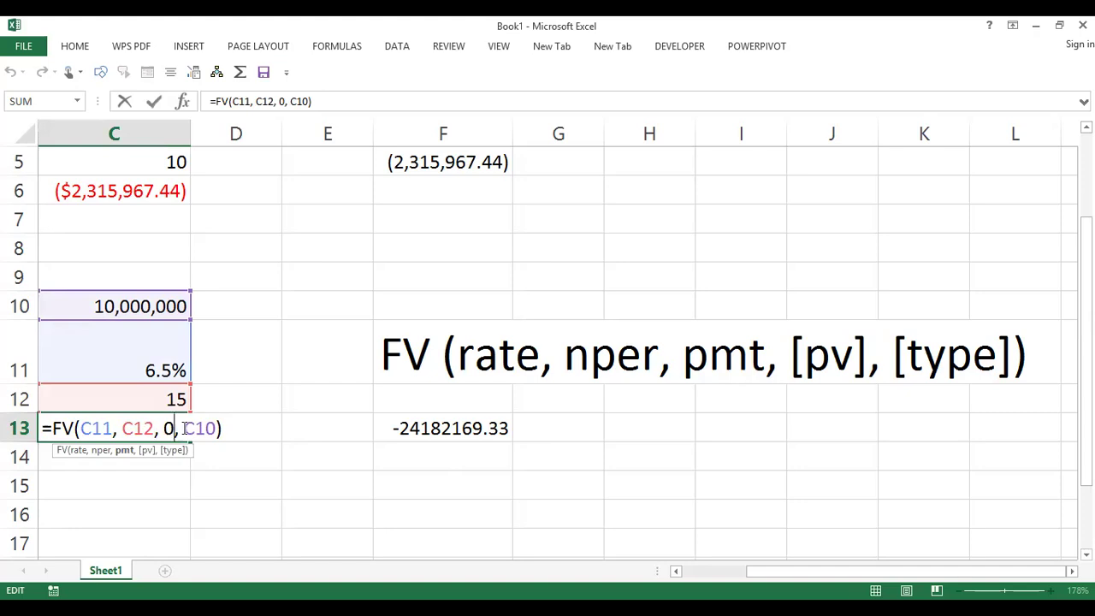
left_click(169, 428)
double_click(169, 427)
left_click(174, 428)
double_click(169, 427)
Drop the pv argument, set pmt to 1000000 in the C13 formula and enter it as =FV(C11, C12, 1000000).
left_click_drag(183, 426, 217, 430)
type("0")
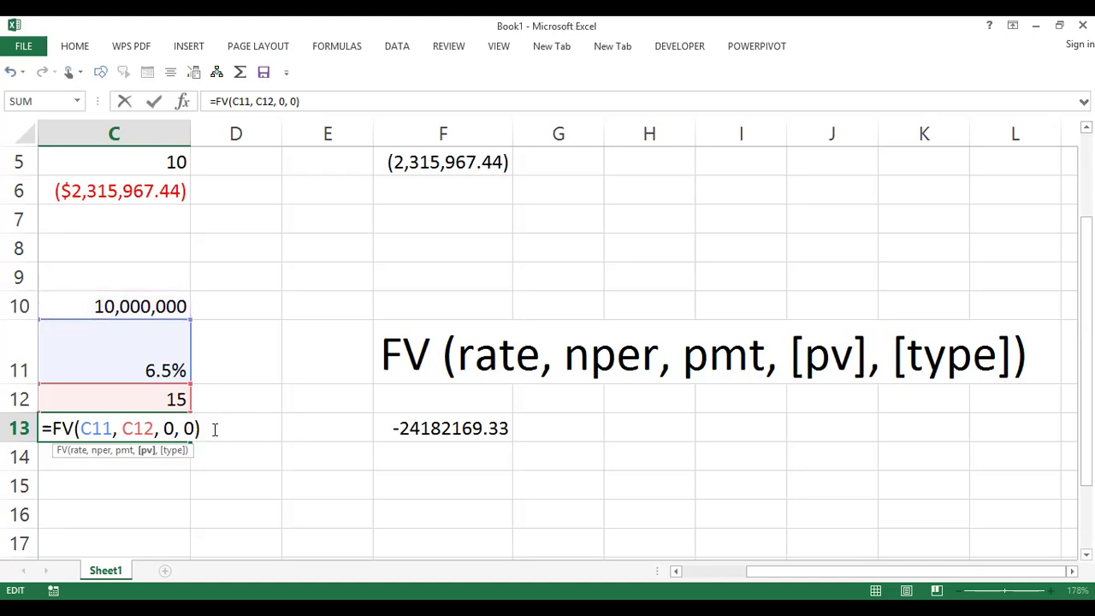
key("BackSpace")
key("BackSpace")
key("BackSpace")
key("BackSpace")
type("1000")
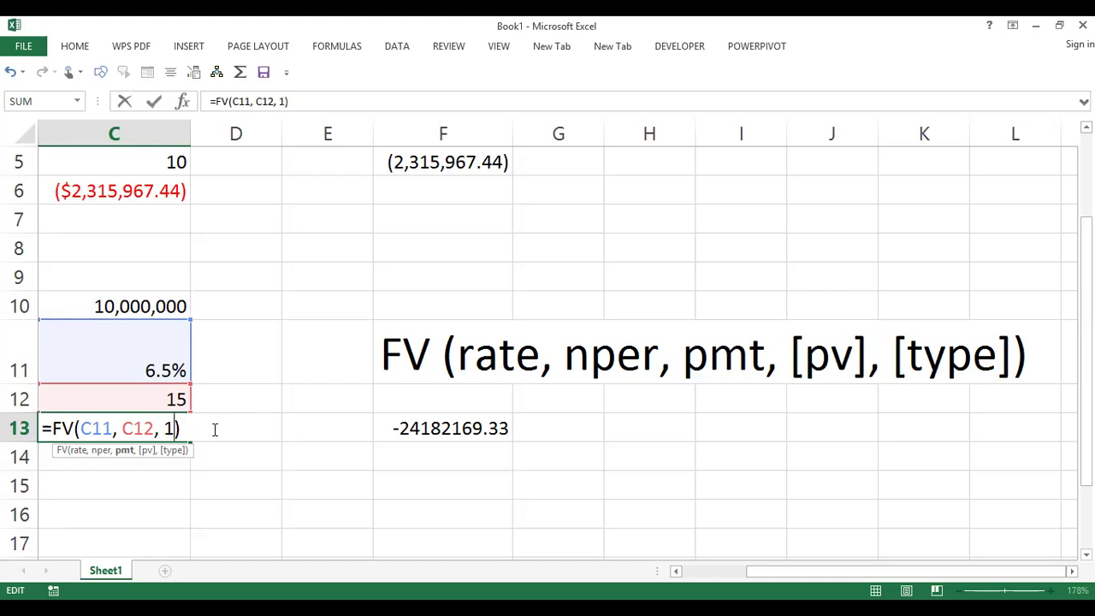
type("000")
left_click(246, 428)
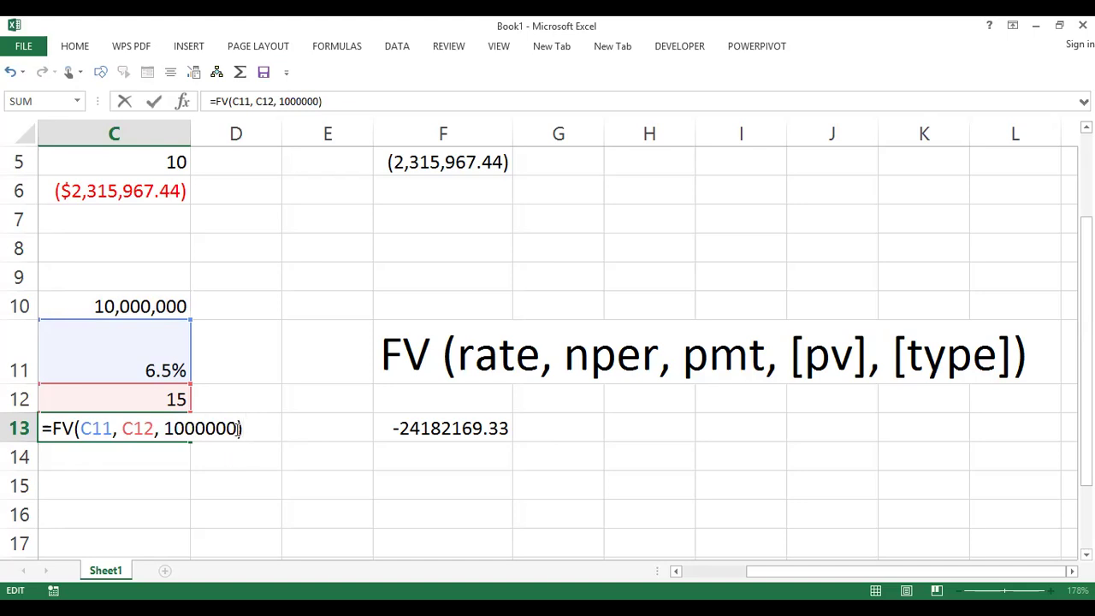
left_click(239, 428)
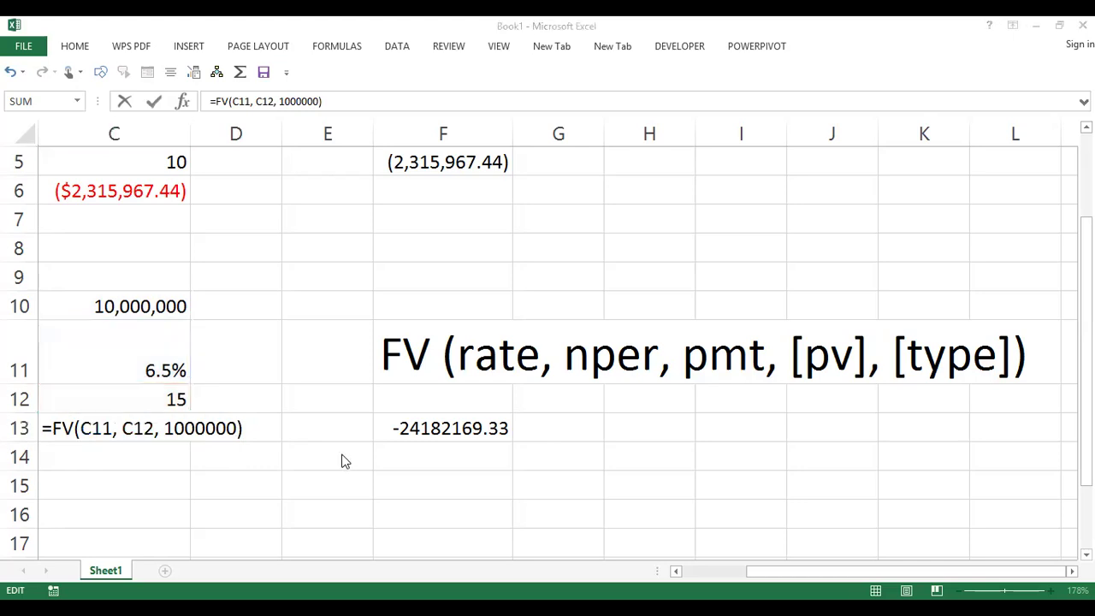
left_click(224, 428)
left_click_drag(236, 428, 208, 430)
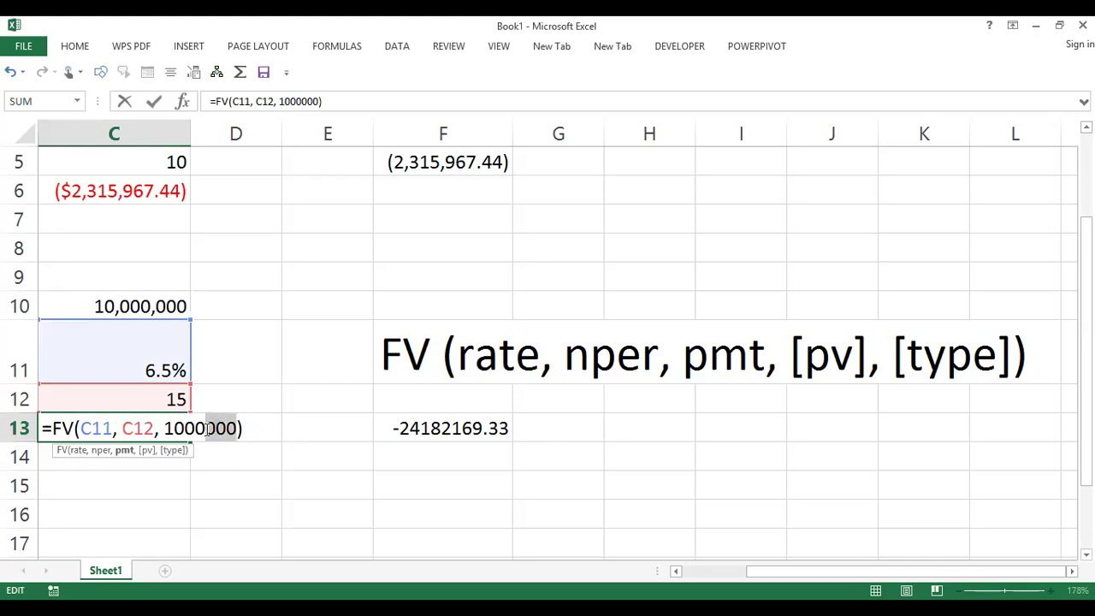
left_click(248, 419)
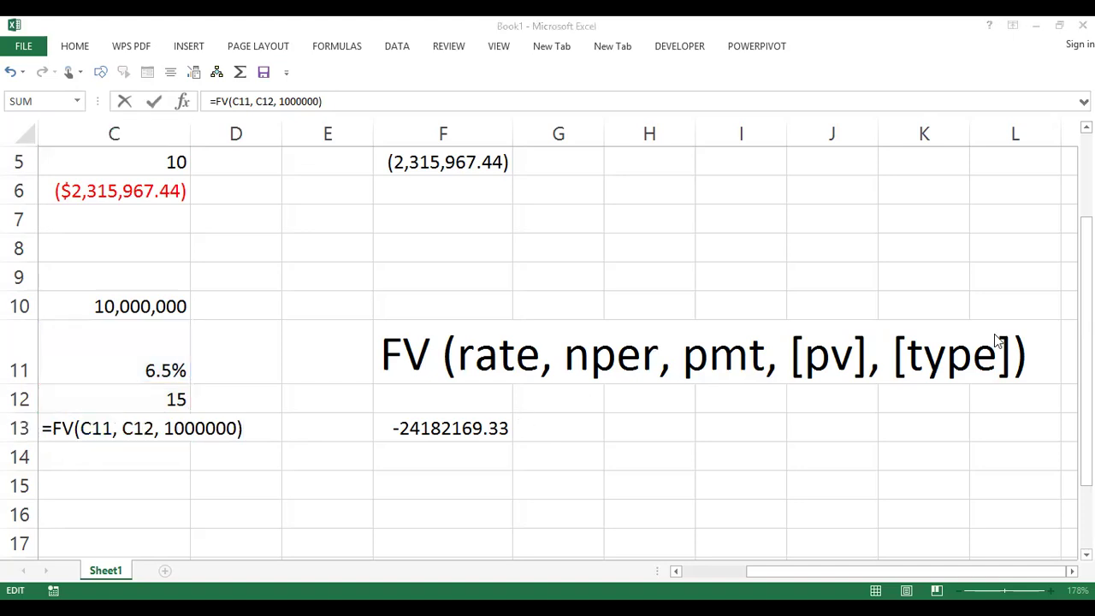
left_click(976, 381)
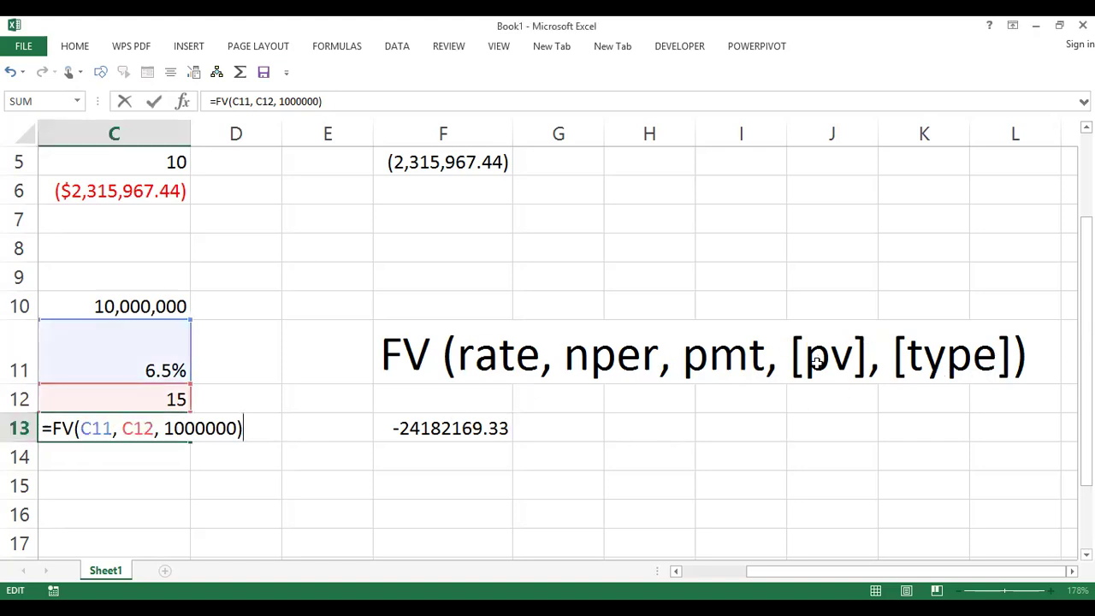
left_click(430, 355)
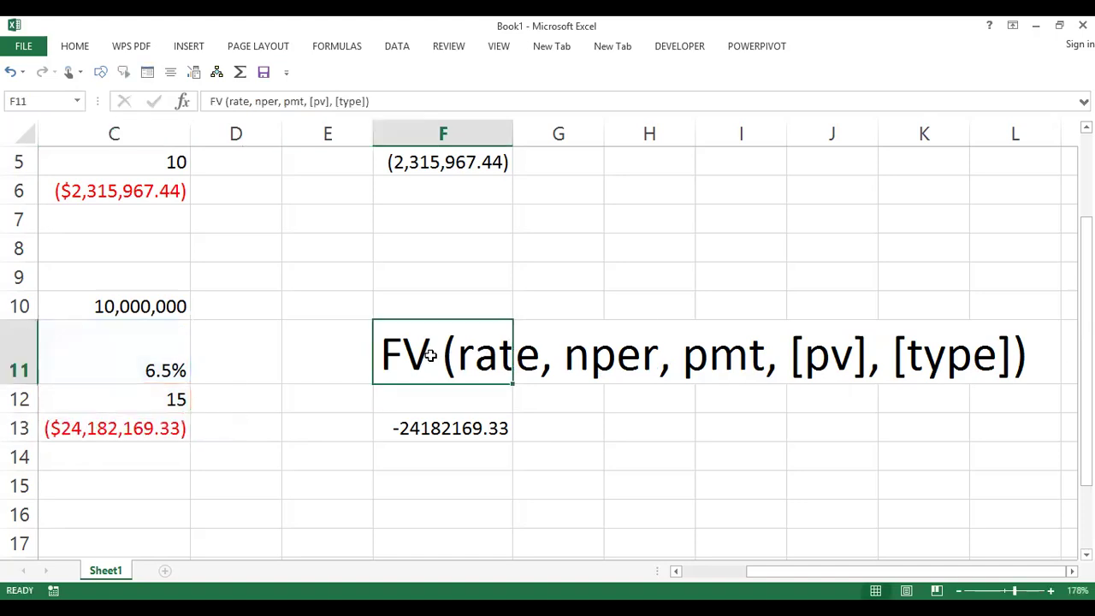
Examine the optional [pv] and [type] arguments in the FV syntax text in row 11.
left_click(504, 399)
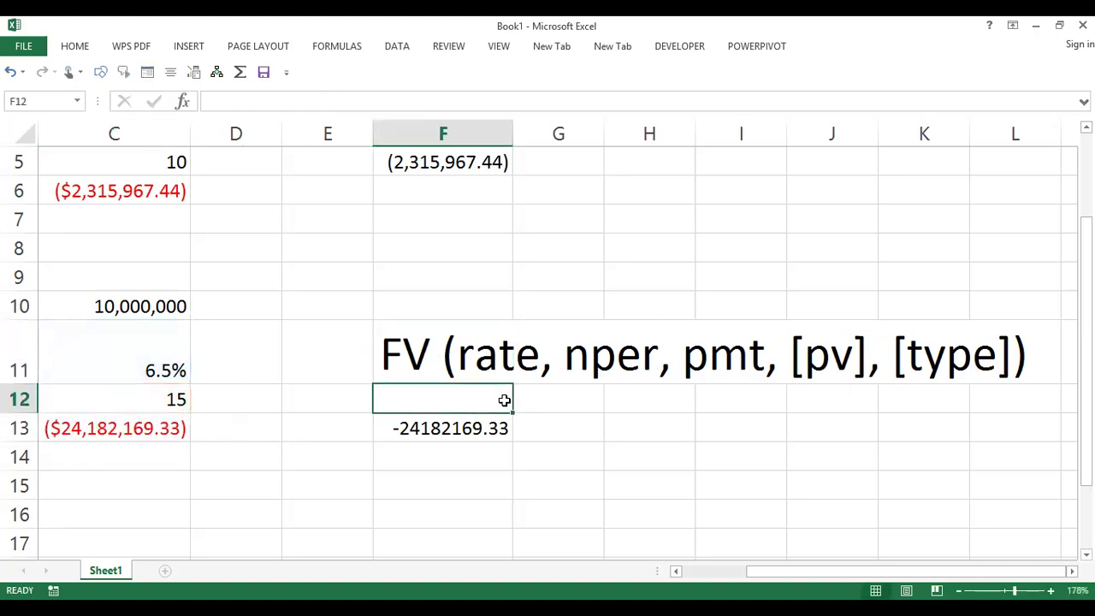
left_click(811, 374)
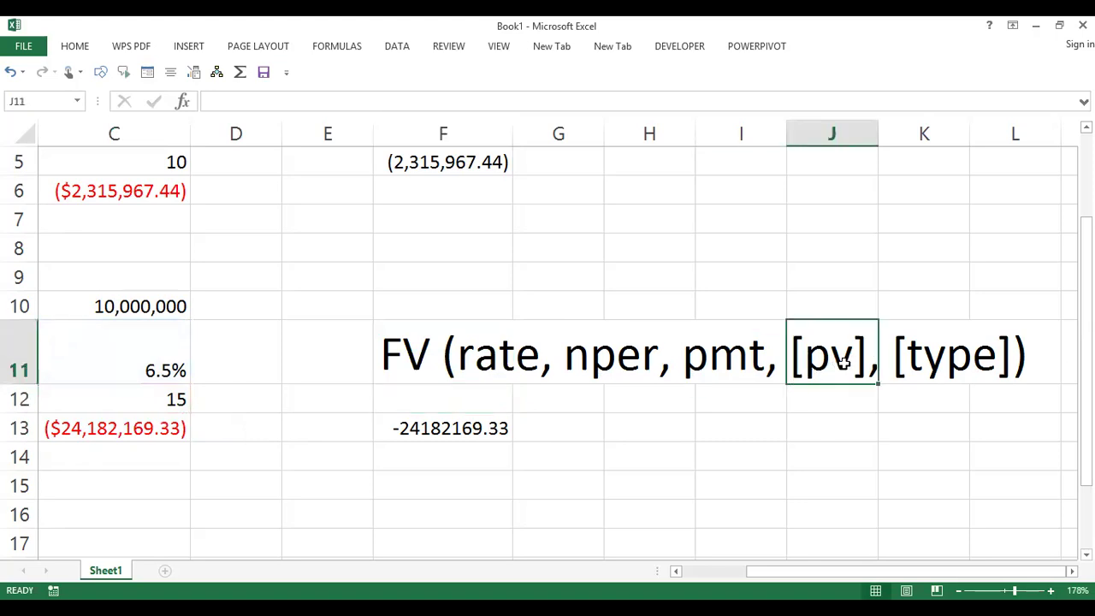
left_click(959, 360)
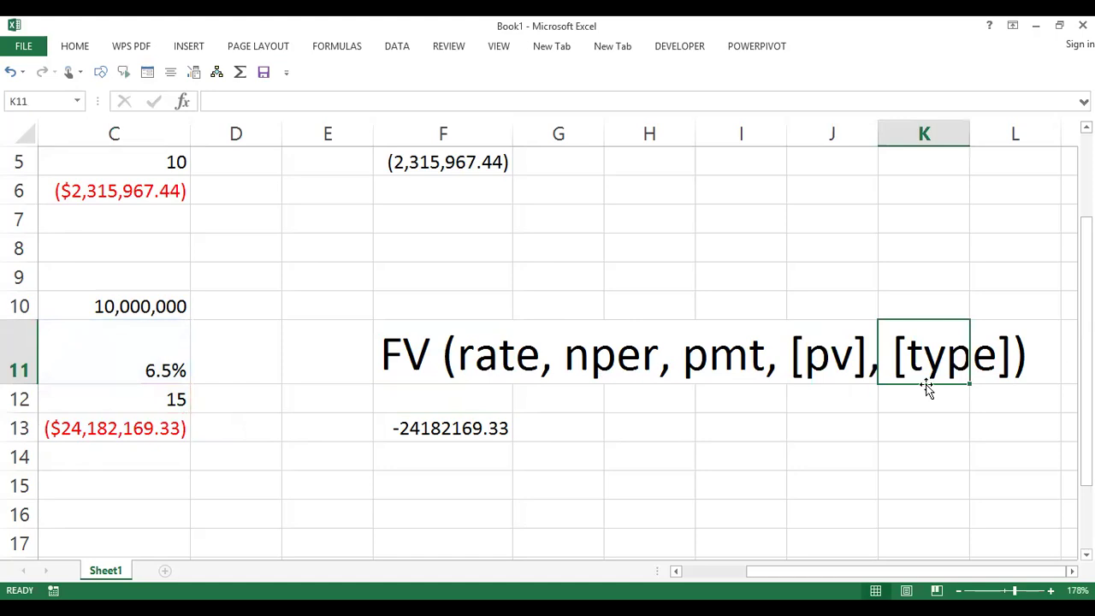
left_click(811, 373)
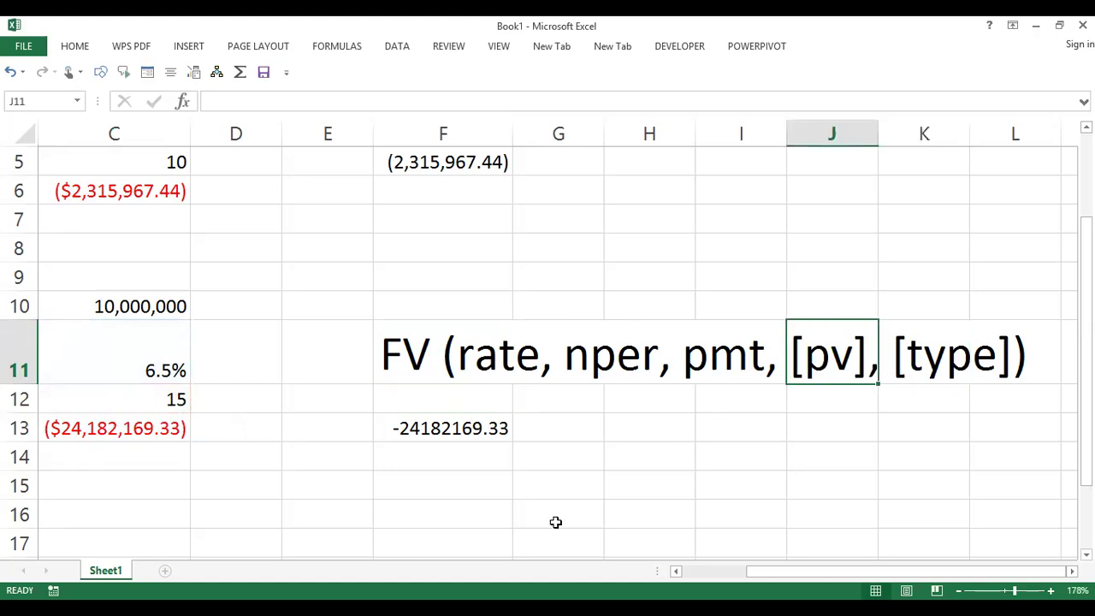
Reopen the FV formula in C13 and examine its function name and its three arguments.
left_click(139, 431)
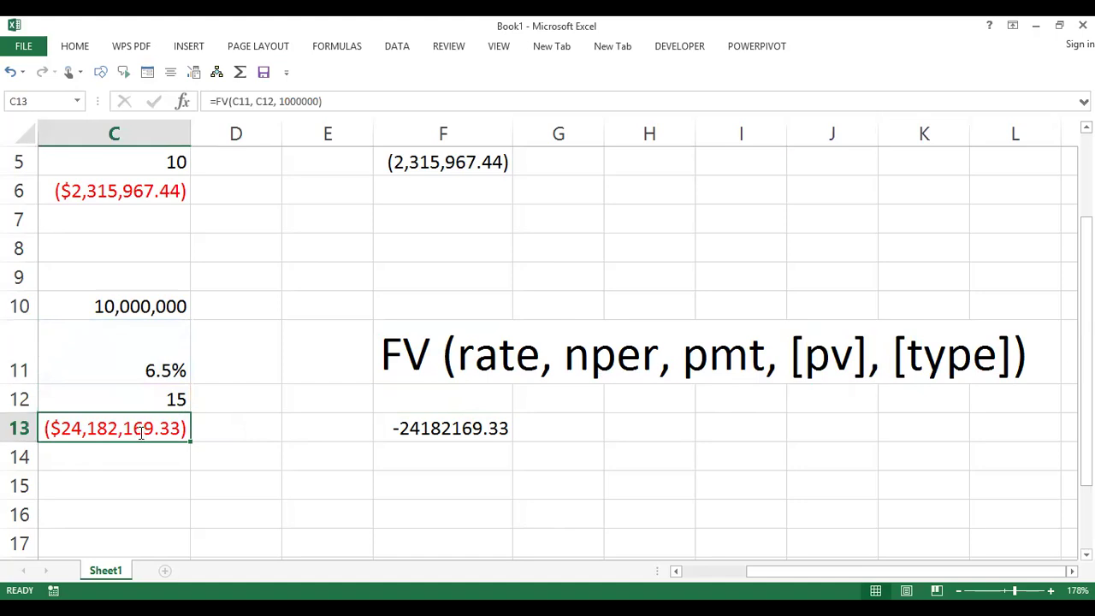
double_click(141, 432)
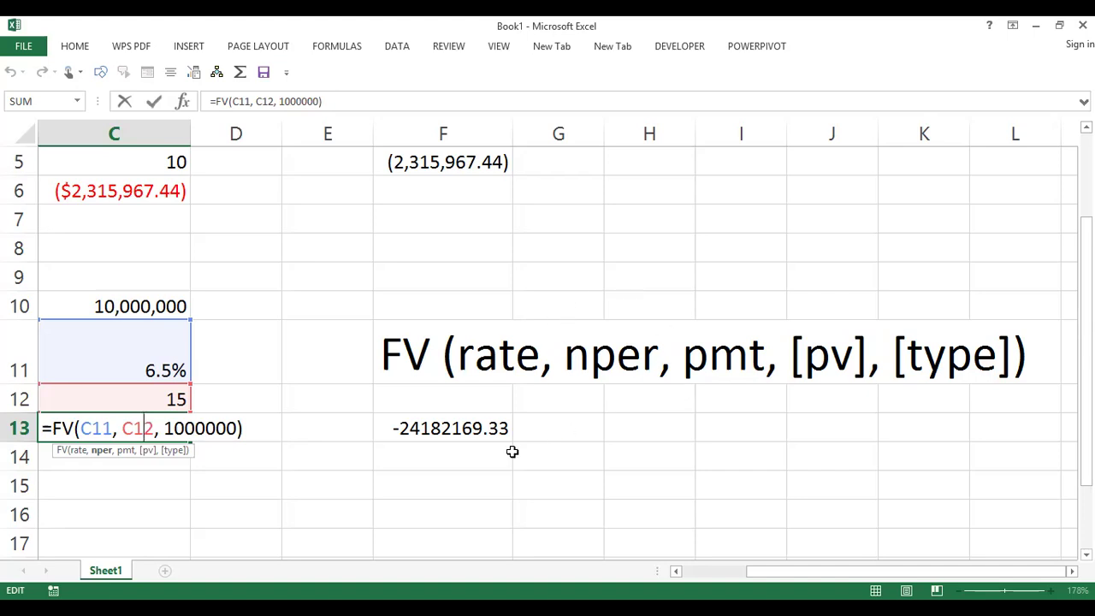
double_click(129, 425)
left_click(68, 425)
double_click(65, 426)
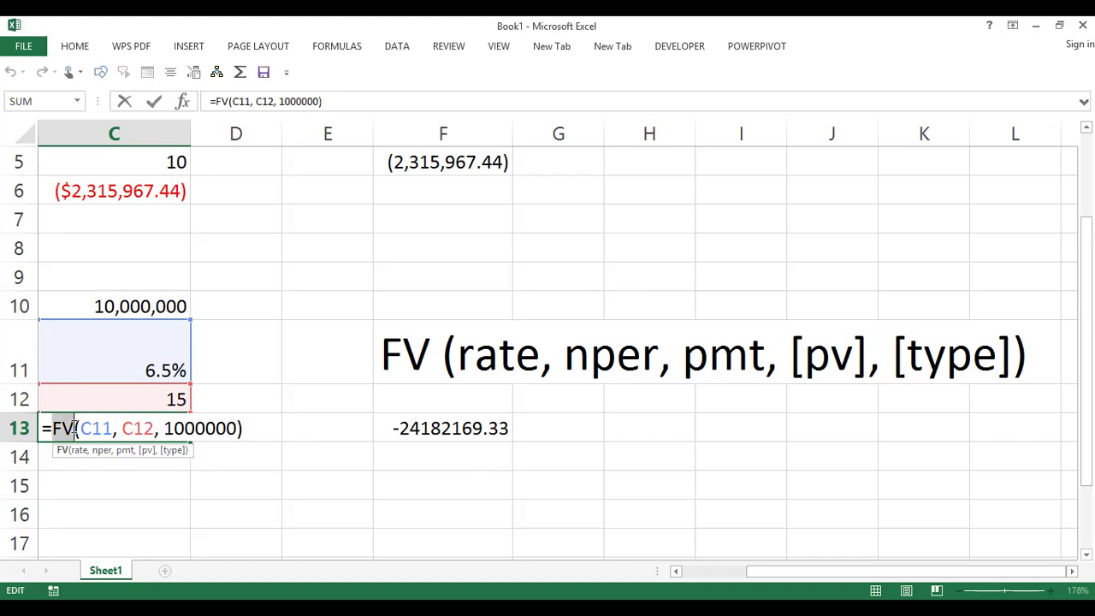
left_click_drag(243, 428, 83, 430)
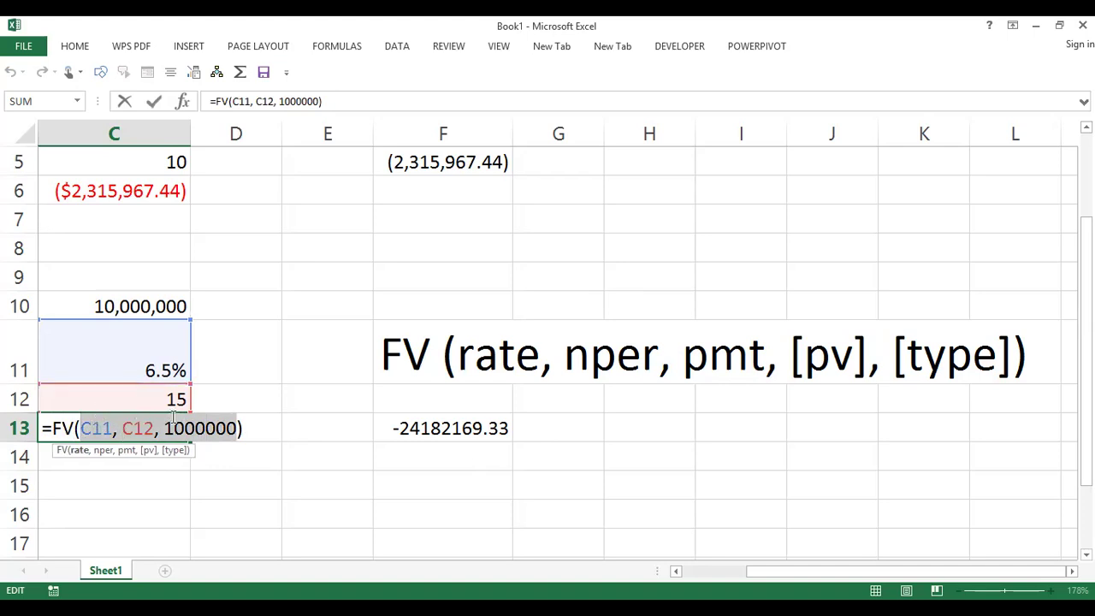
Add C10 as the pv argument in the C13 formula and enter it as =FV(C11, C12, 1000000, C10).
left_click(239, 430)
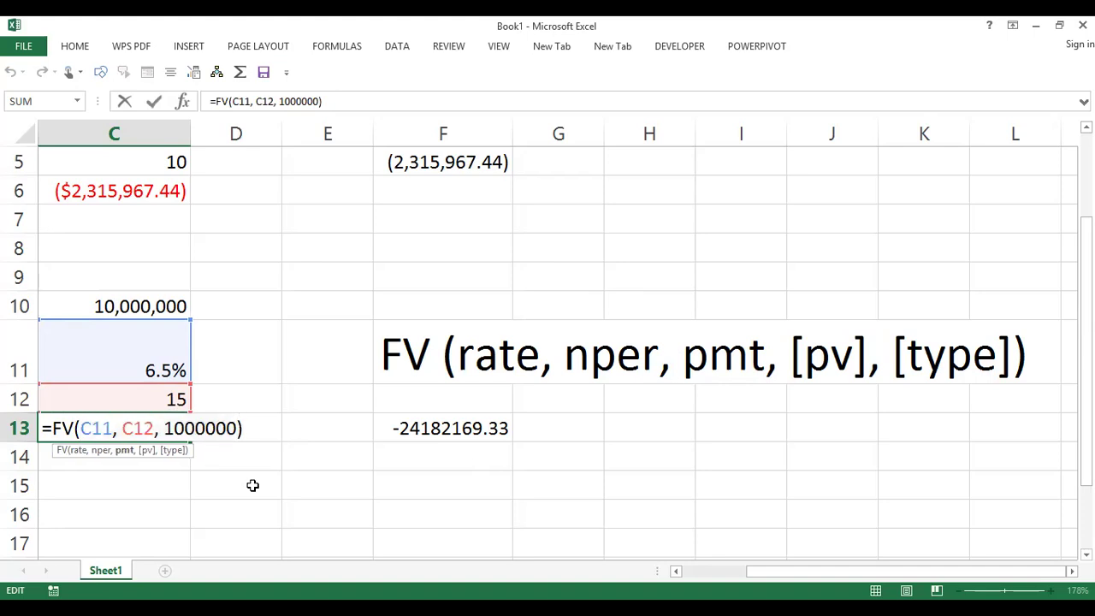
type(",0")
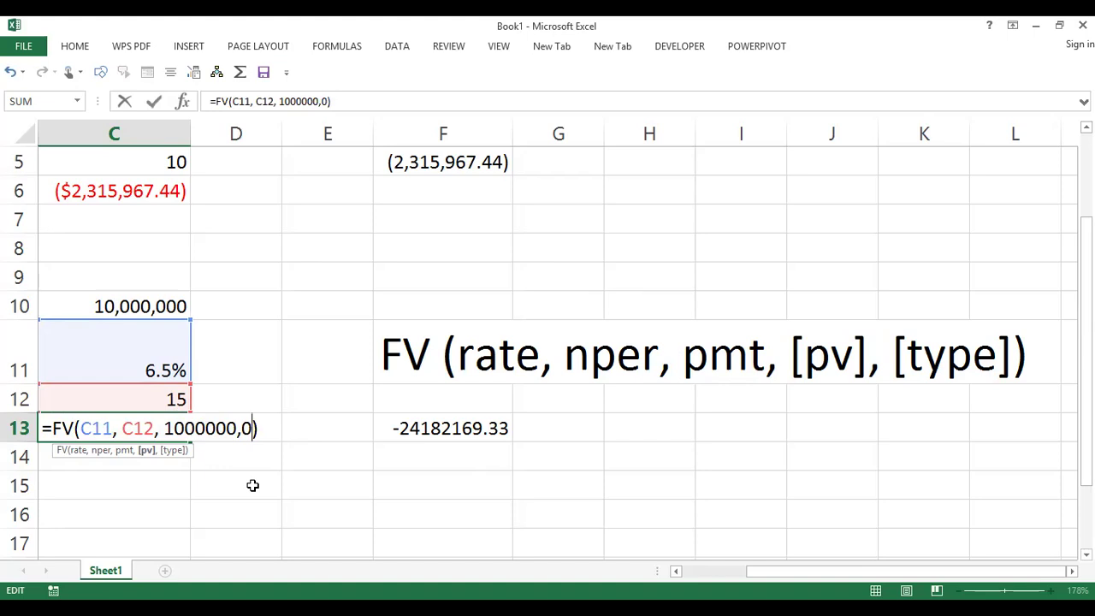
key("BackSpace")
key("BackSpace")
type(",")
left_click(147, 306)
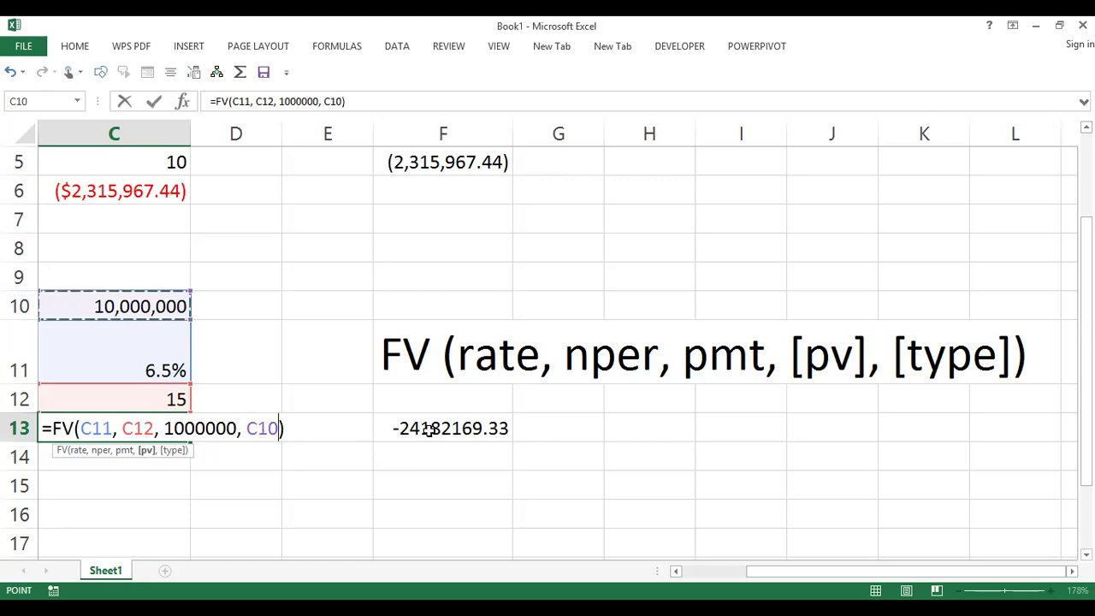
left_click(260, 428)
double_click(260, 427)
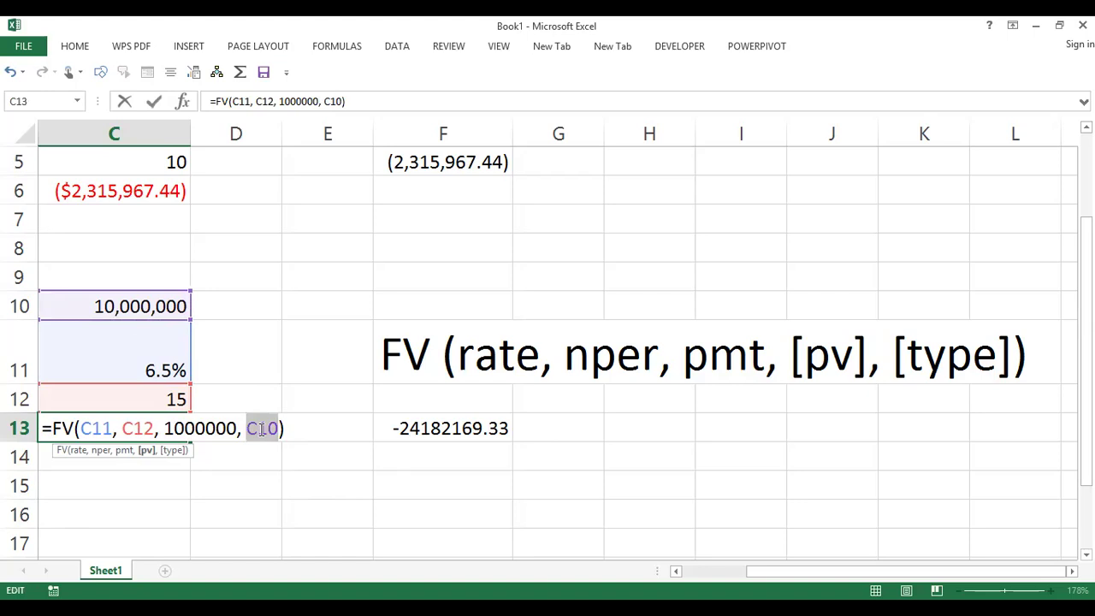
double_click(198, 428)
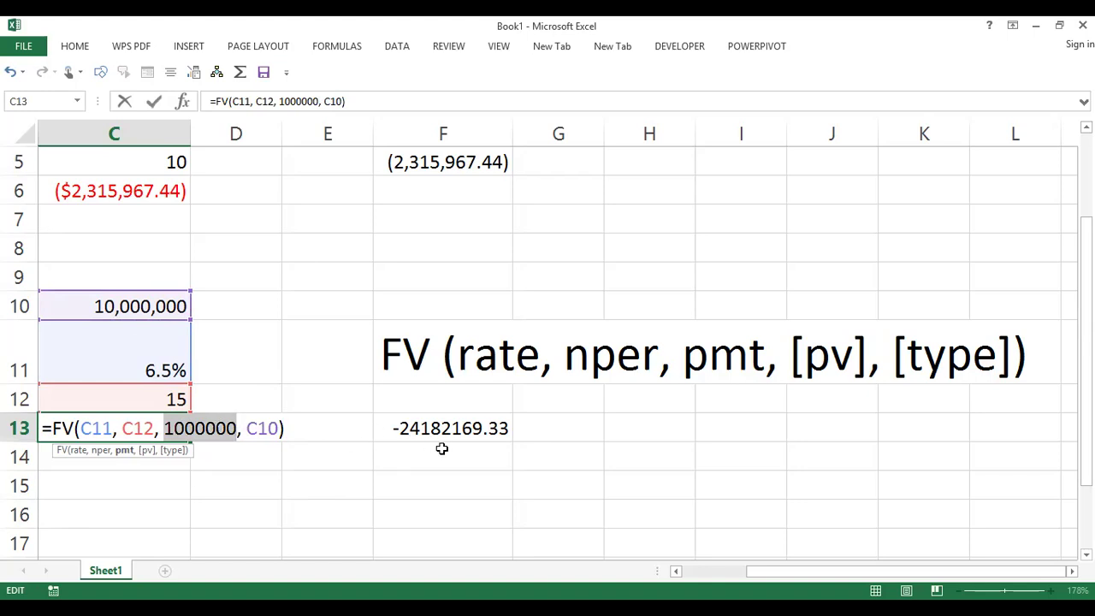
key("Return")
key("Return")
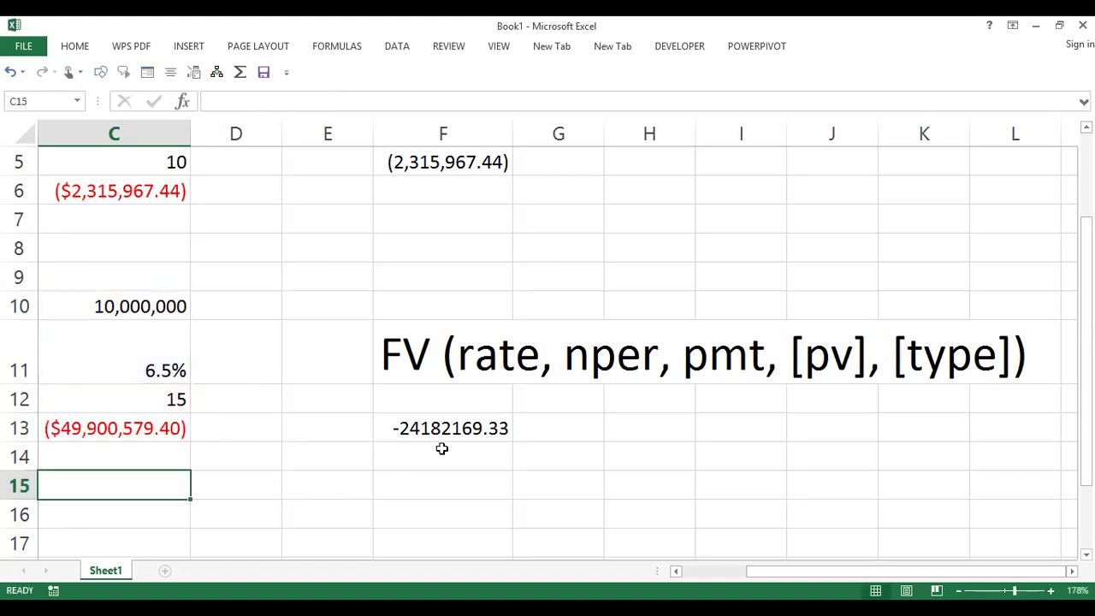
Compare the FV result and formula in C13 with the fixed value stored in F13.
left_click(147, 432)
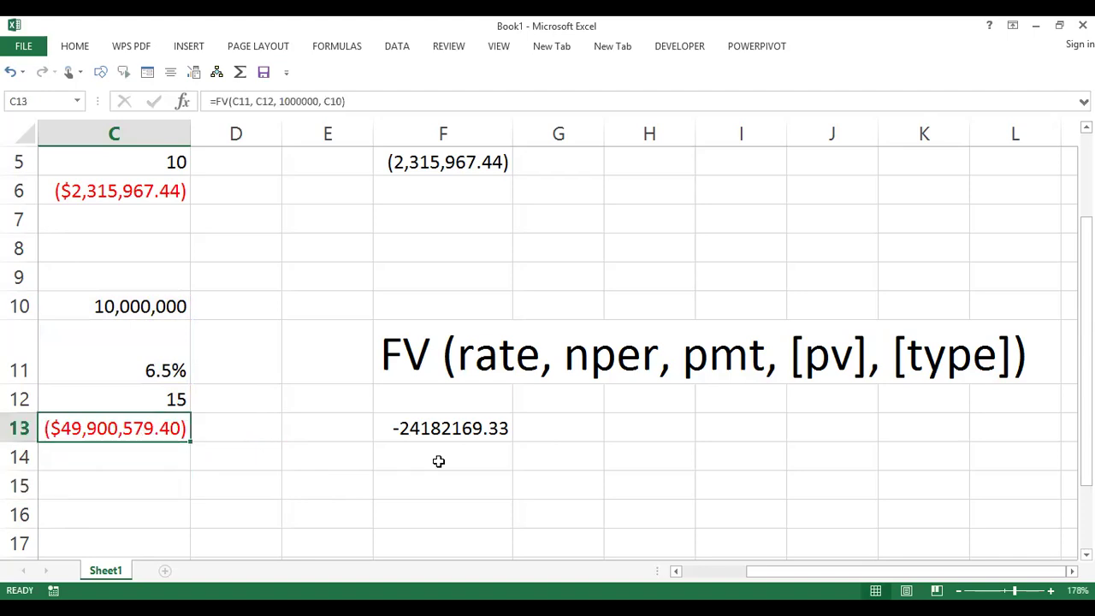
double_click(459, 432)
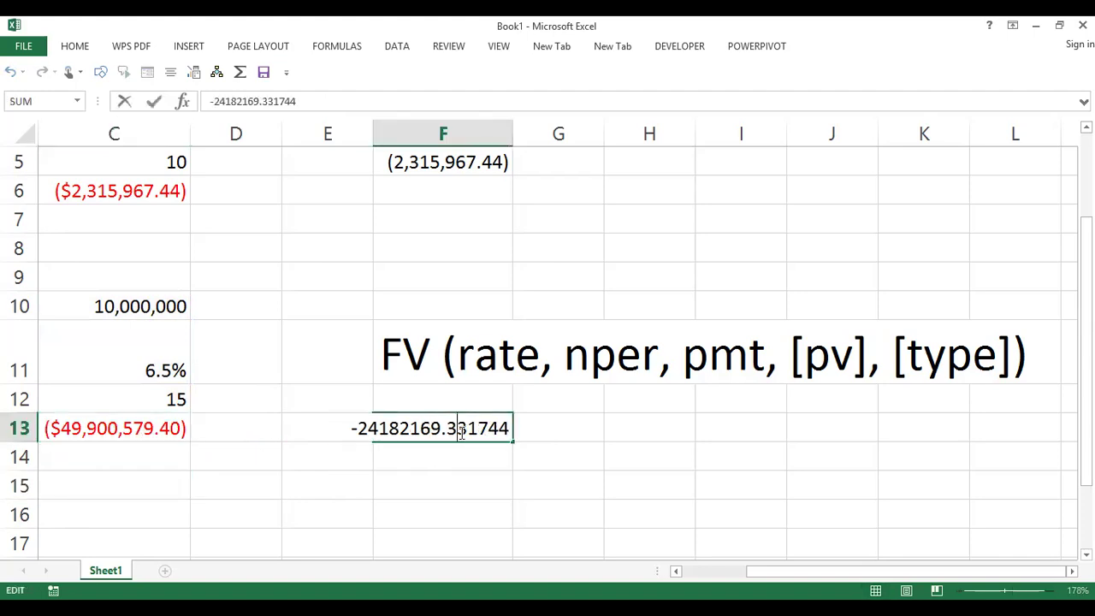
left_click(429, 466)
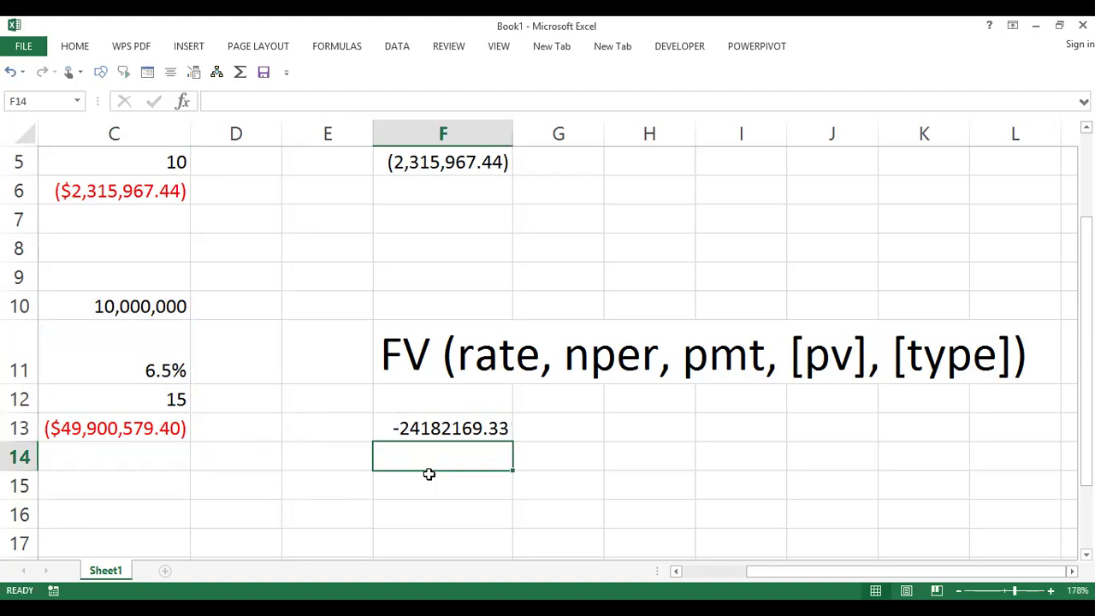
left_click(152, 430)
double_click(152, 430)
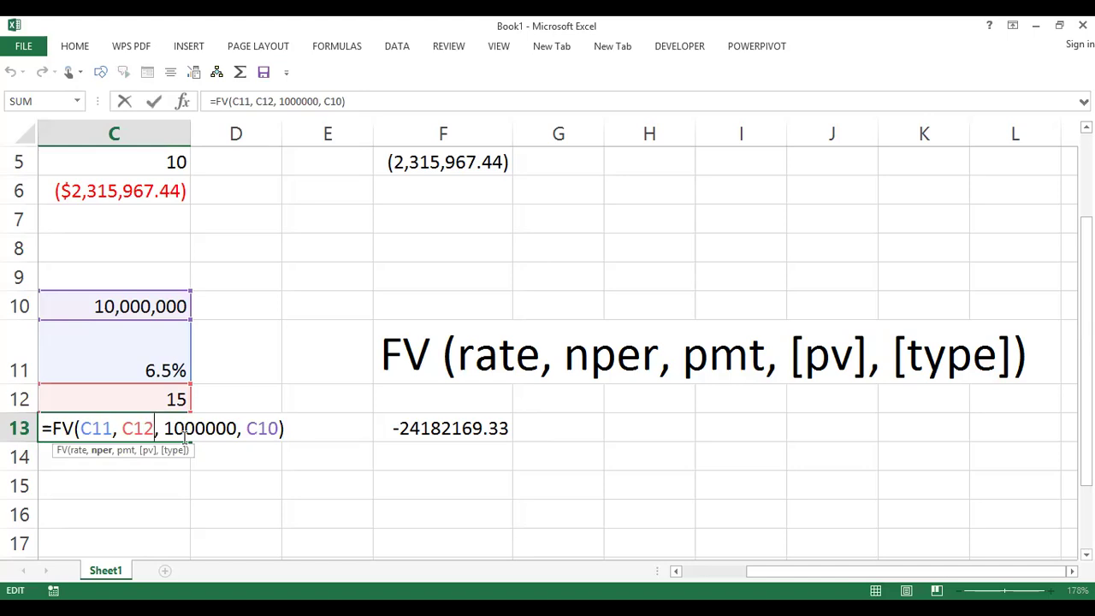
key("Return")
left_click(443, 429)
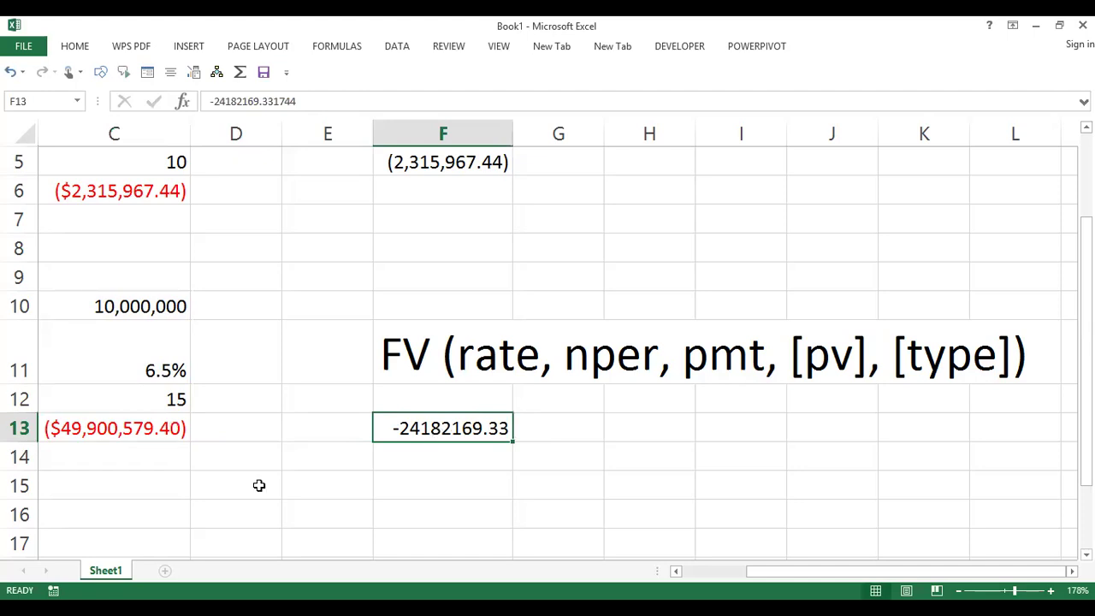
left_click(125, 428)
key("F2")
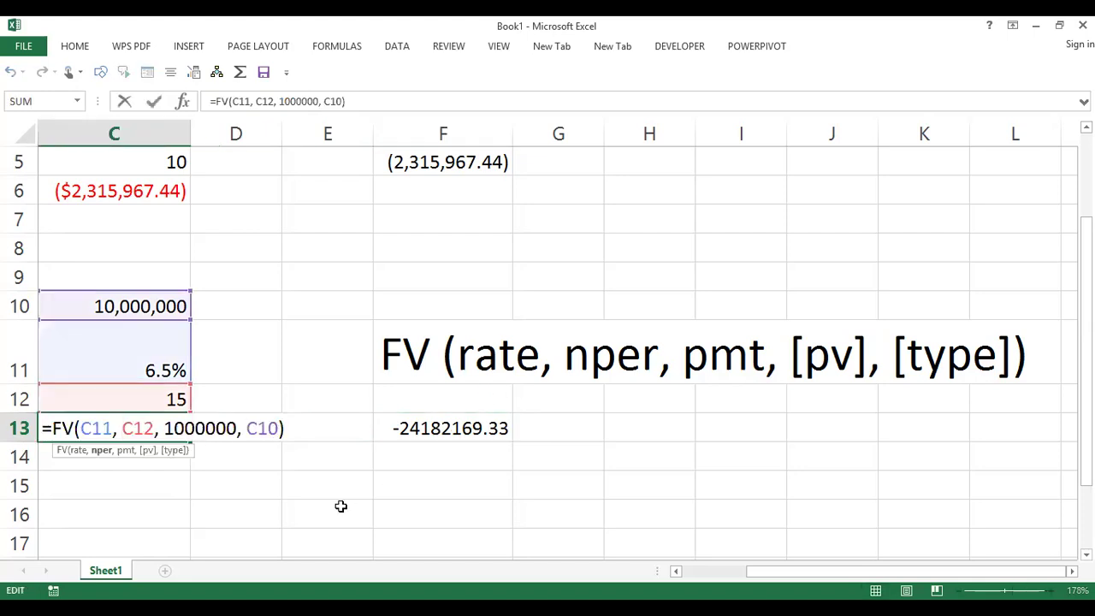
key("Escape")
Set the pmt argument to 0 in the C13 formula and enter it as =FV(C11, C12, 0, C10).
double_click(210, 428)
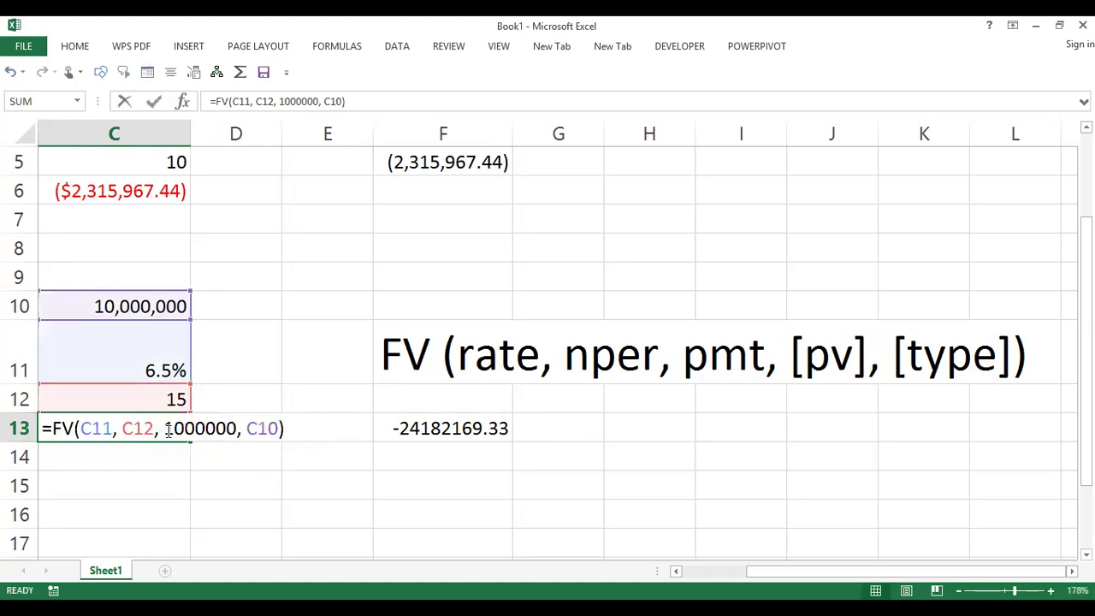
double_click(210, 426)
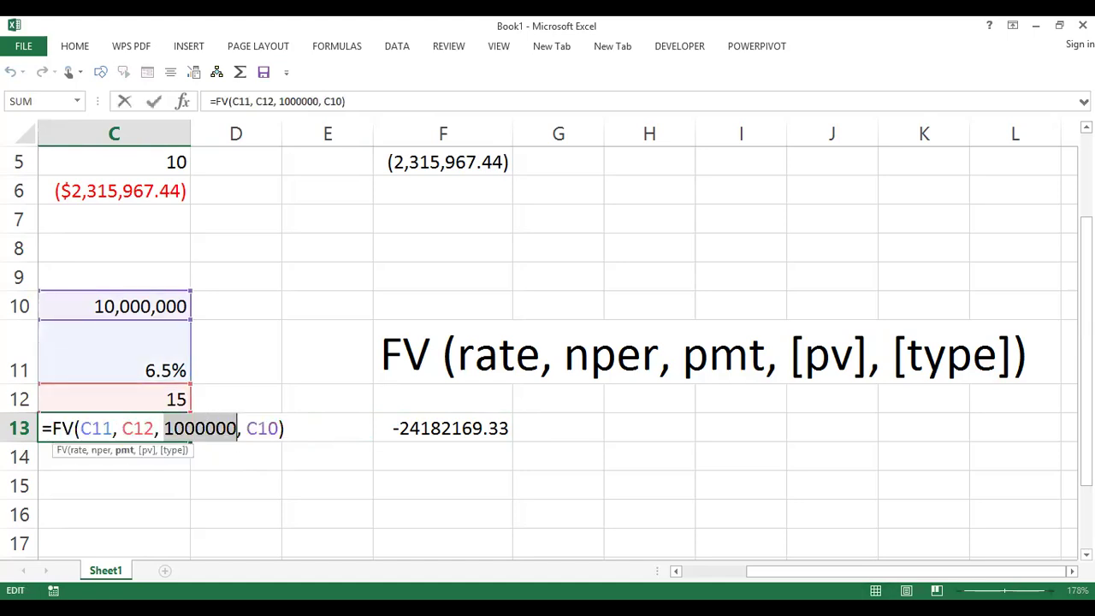
type("0")
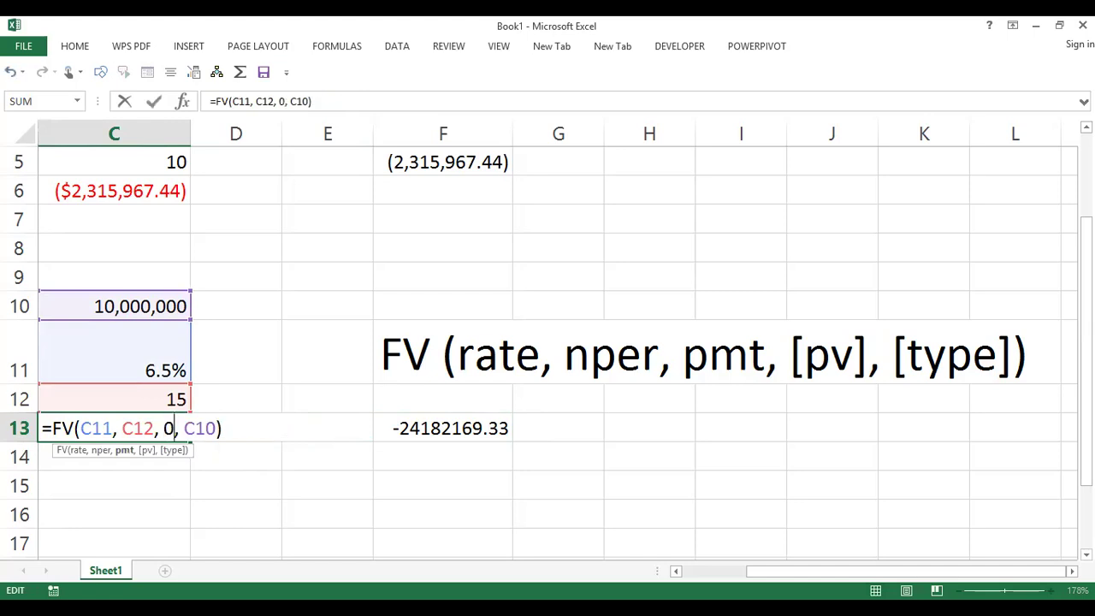
key("Return")
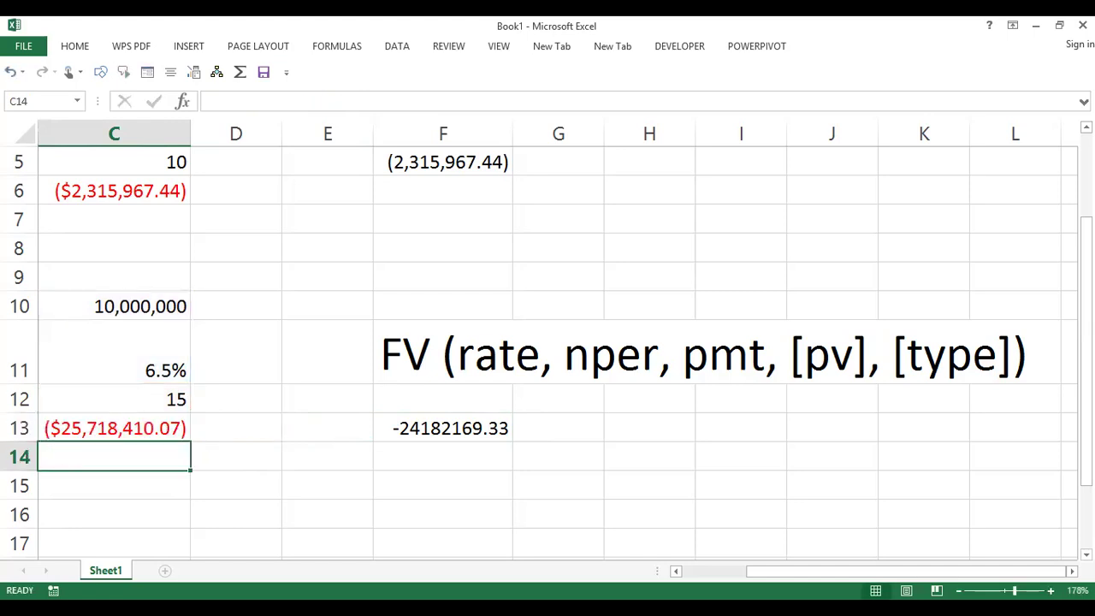
Compare C13 with the value in F13, checking the C10 pv and 0 pmt arguments in the C13 formula.
left_click(120, 510)
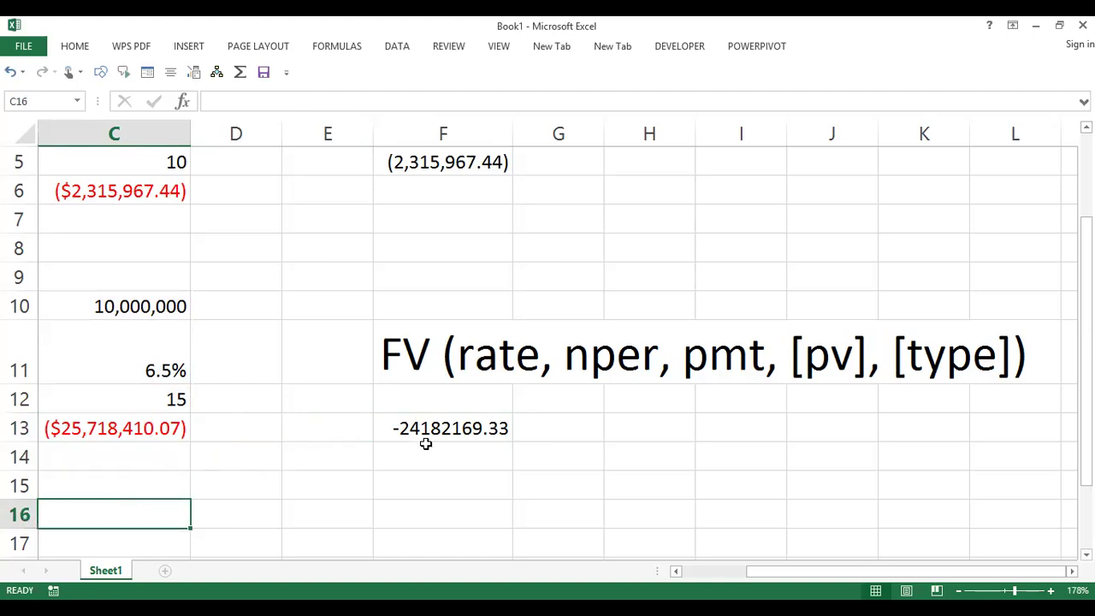
left_click(455, 430)
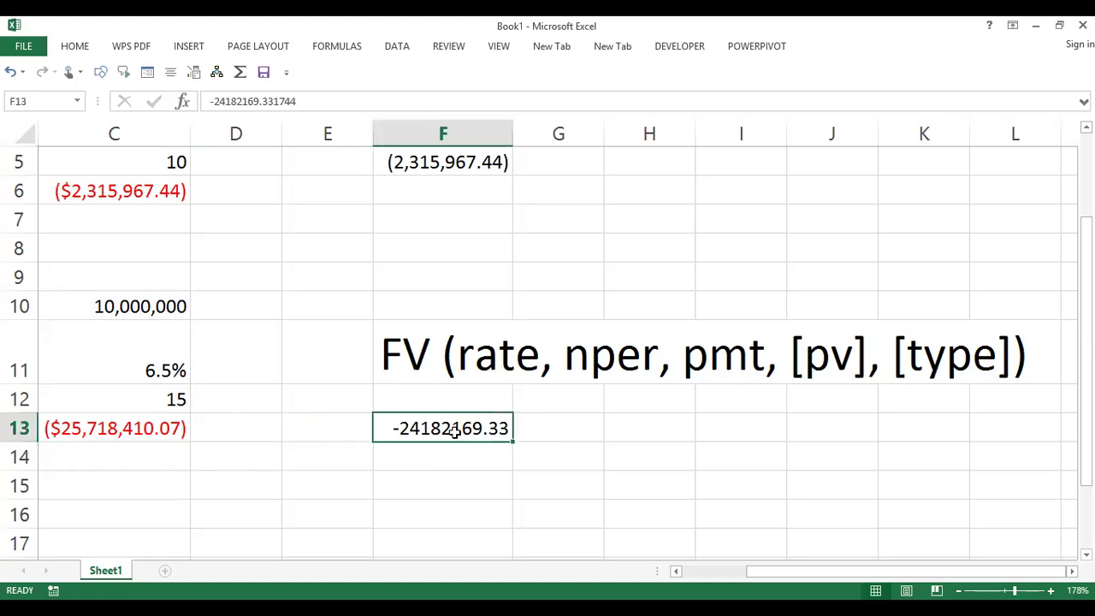
double_click(139, 428)
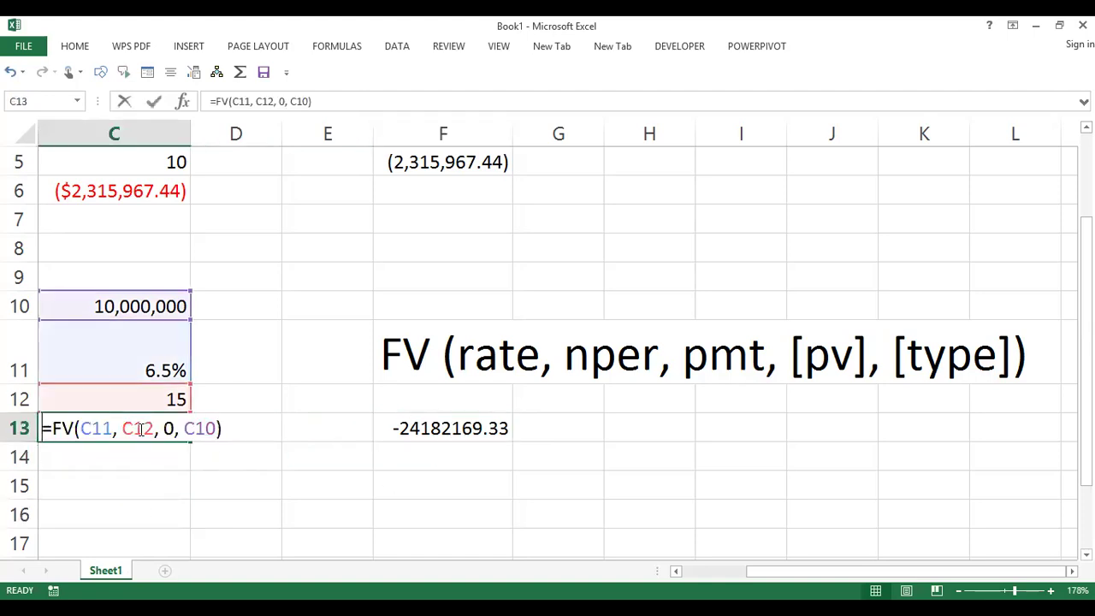
left_click_drag(184, 428, 215, 427)
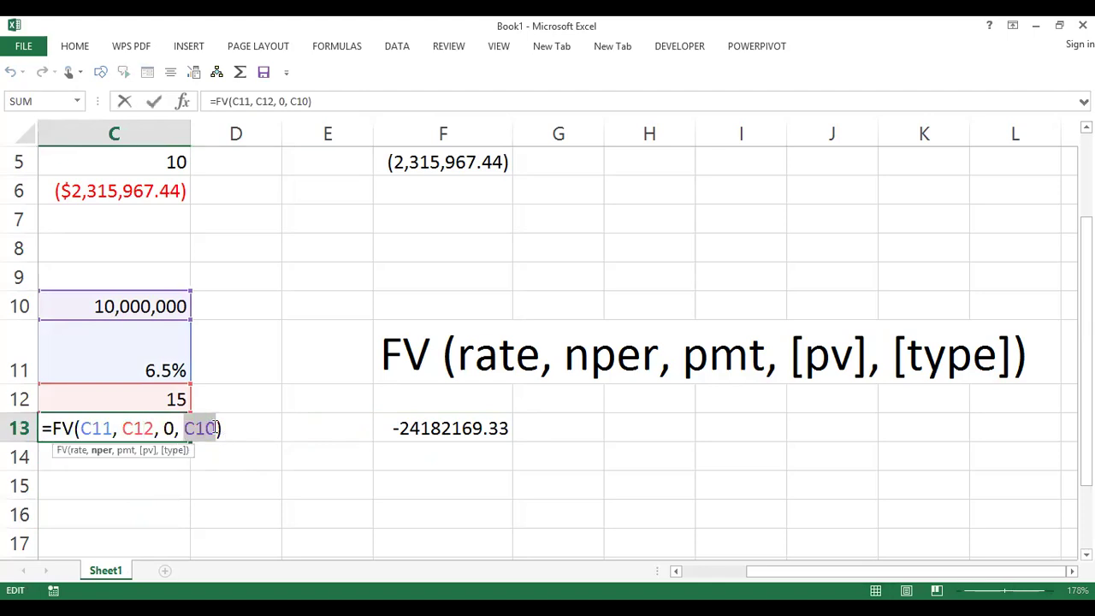
left_click(176, 430)
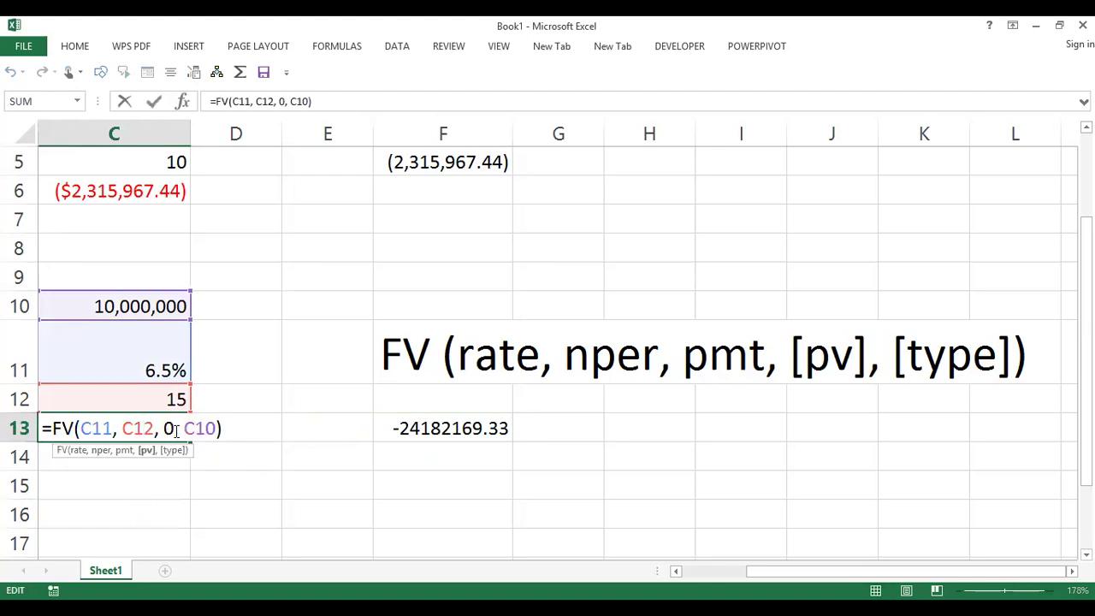
double_click(169, 429)
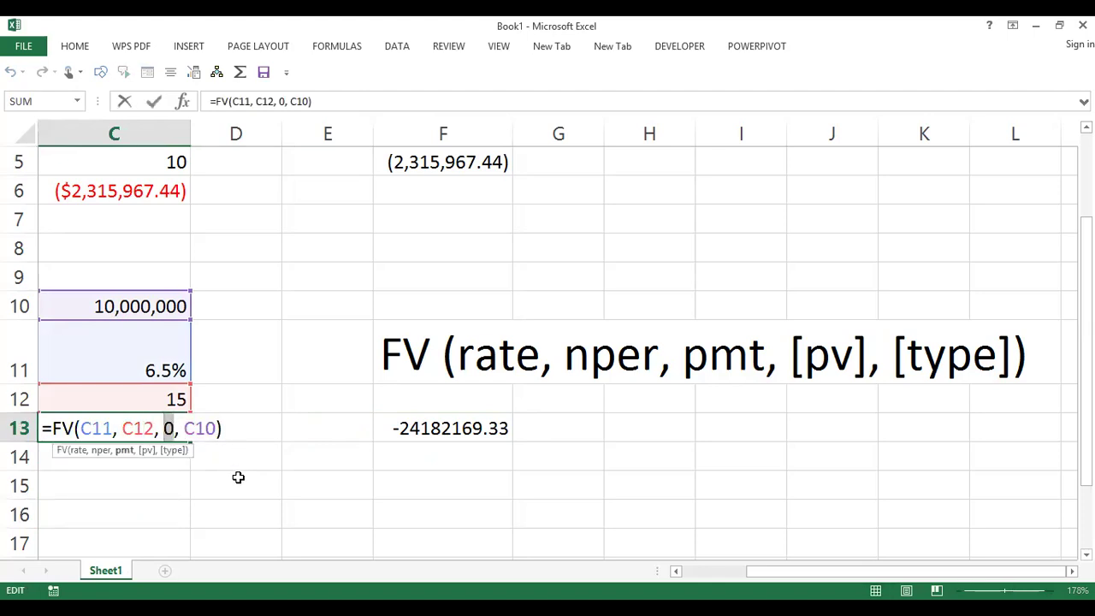
key("ctrl+Return")
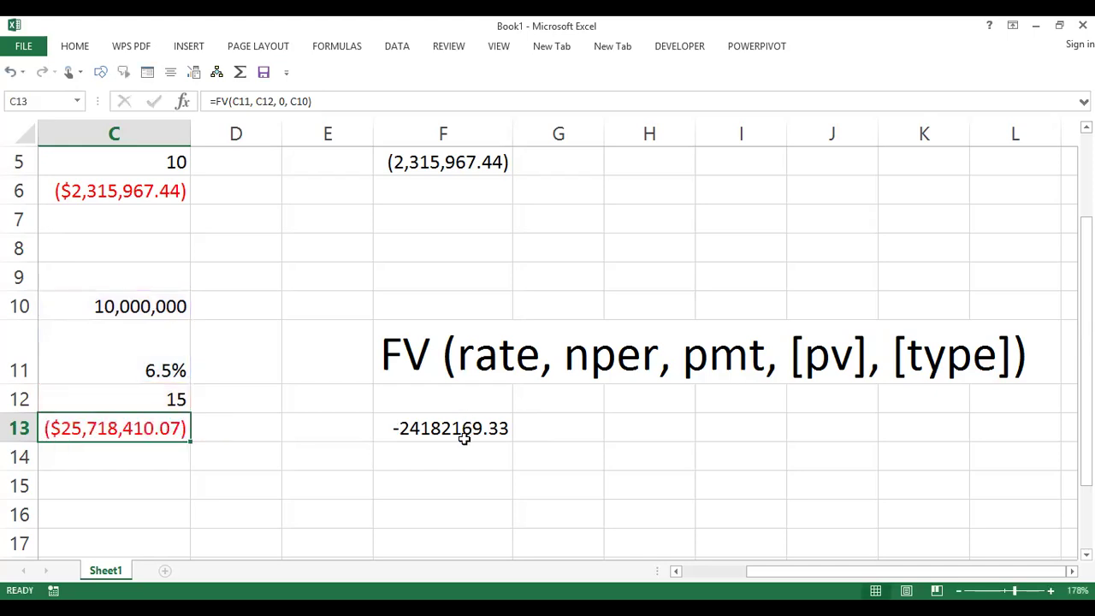
left_click(463, 437)
key("Down")
key("Down")
key("Down")
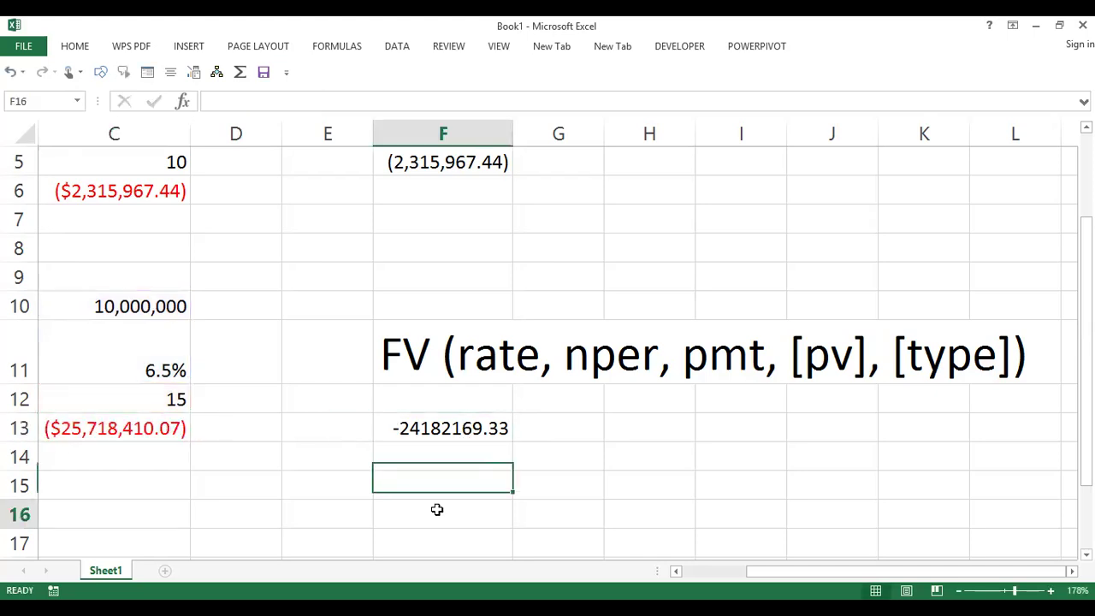